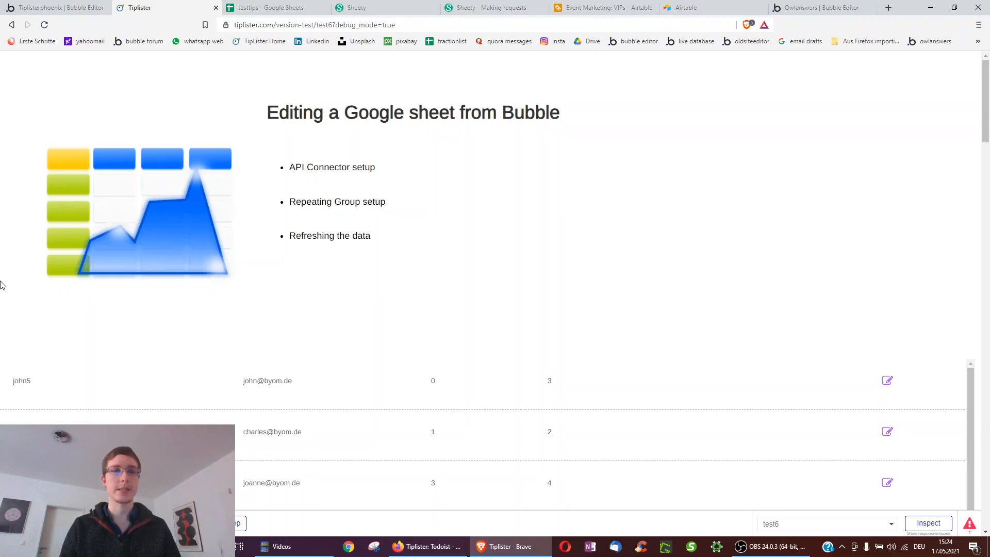
- Edit the john5 row's name to john7 inline in the app preview and save it
left_click(302, 6)
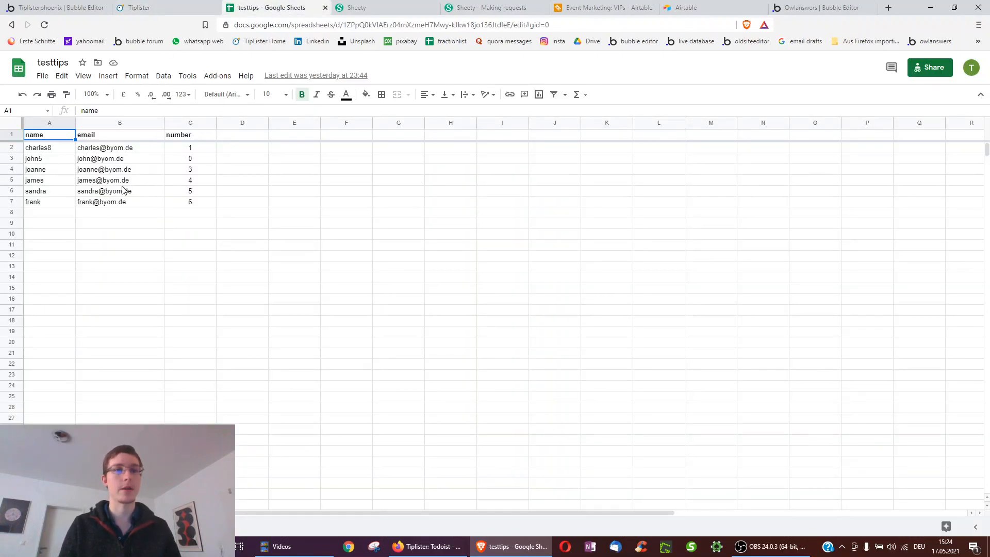
left_click(176, 10)
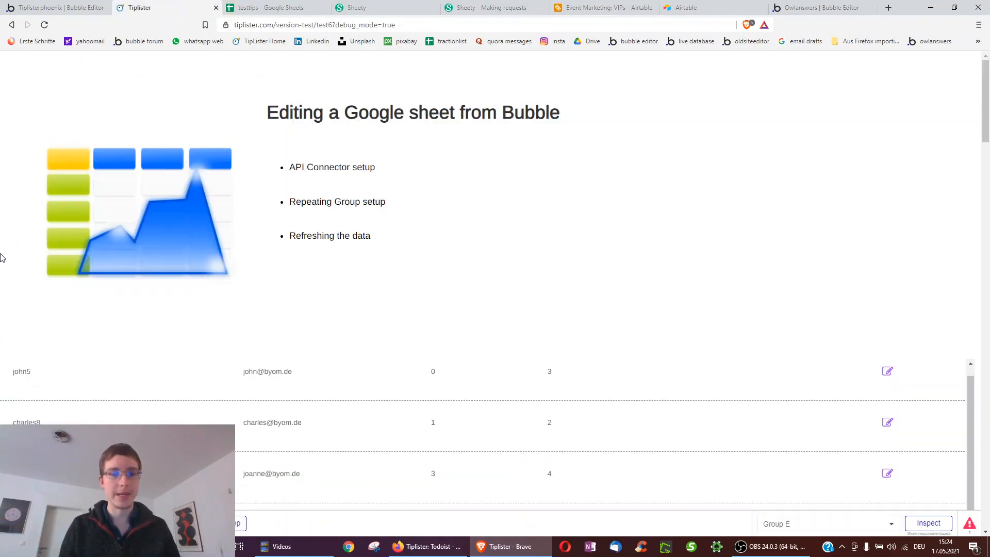
scroll(3, 254, "down", 3)
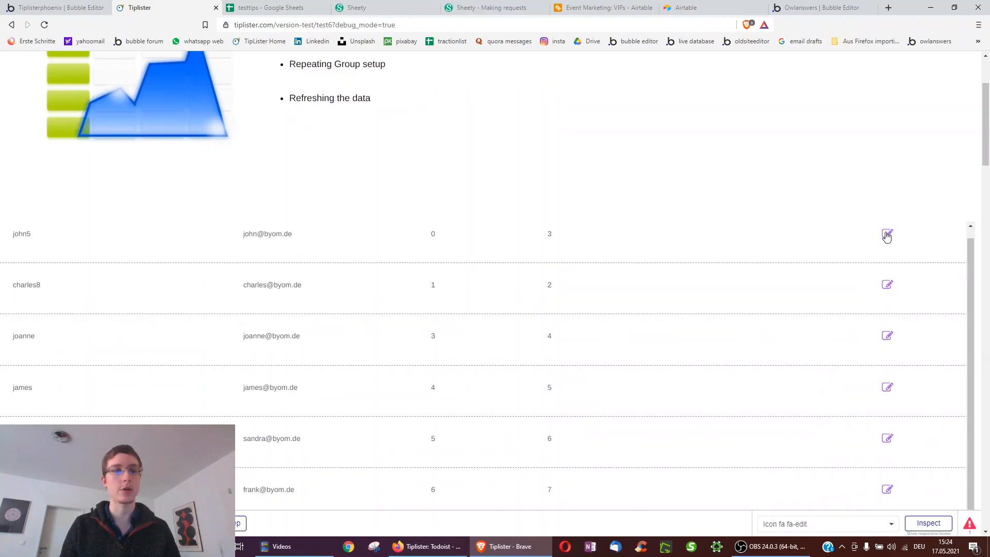
left_click(886, 235)
left_click(50, 267)
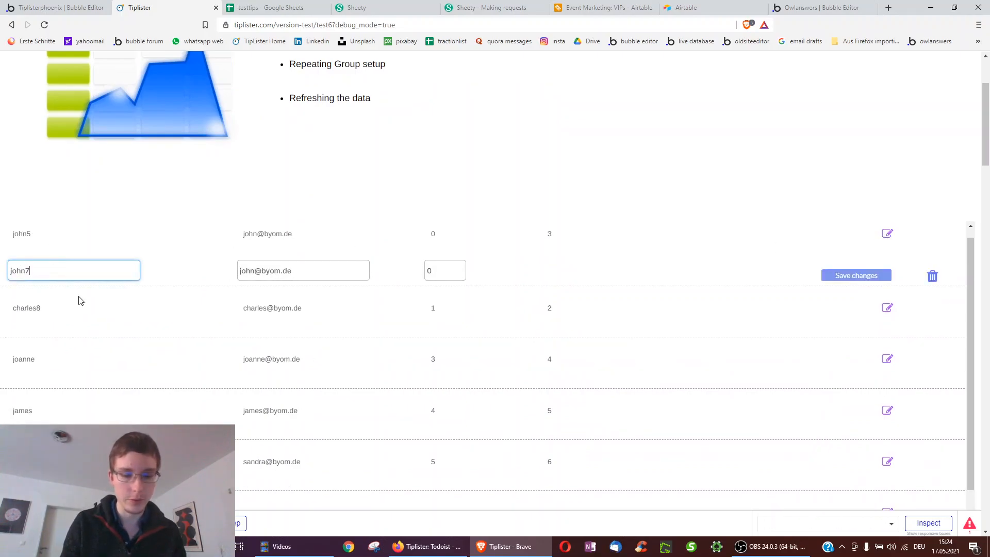
type("7")
left_click(859, 279)
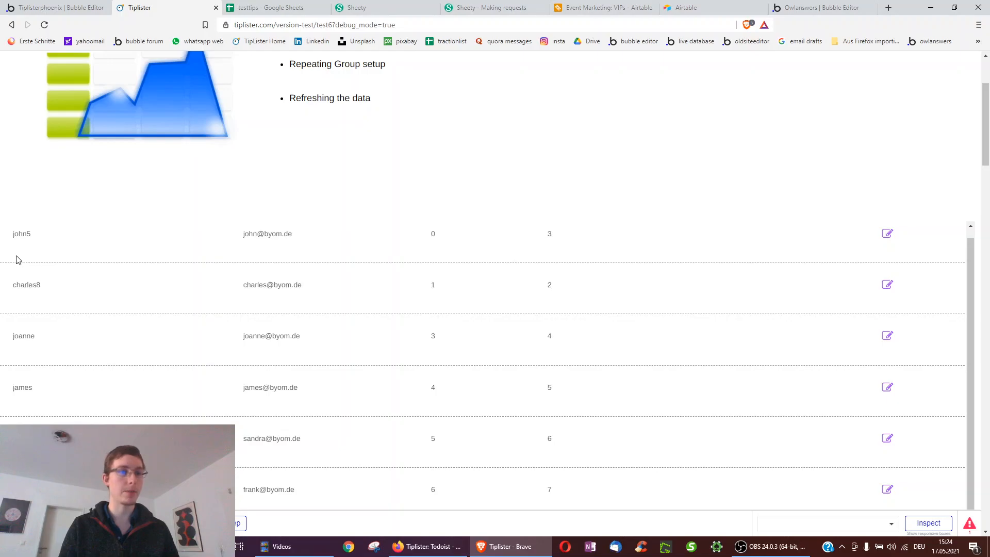
- Confirm testtips cell A3 reads john7, then check the updated list in the app preview
left_click(290, 5)
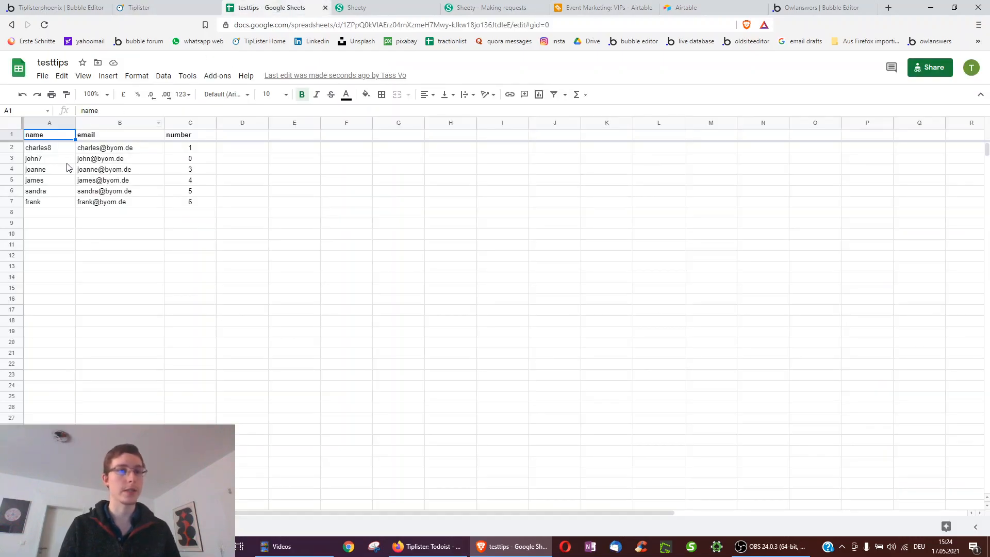
left_click(50, 160)
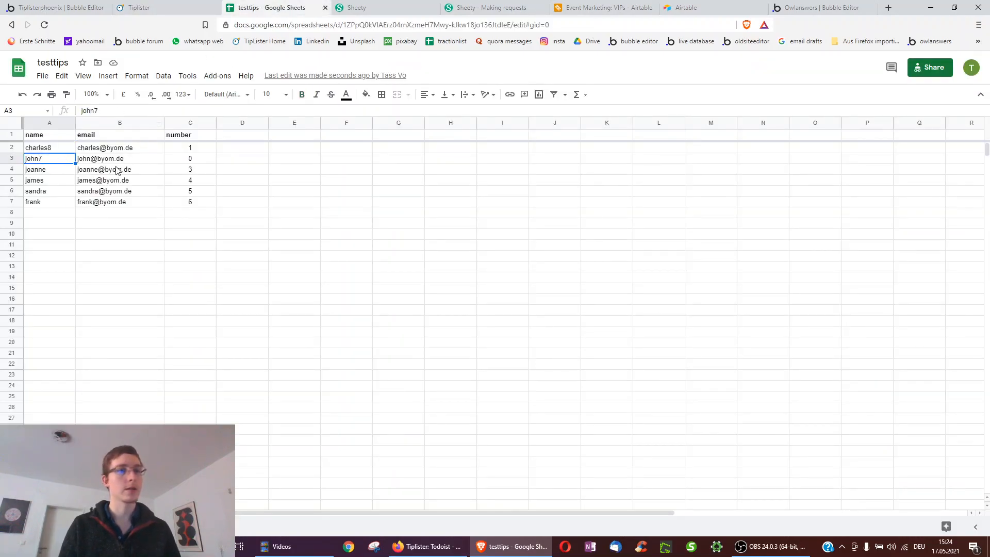
left_click(187, 5)
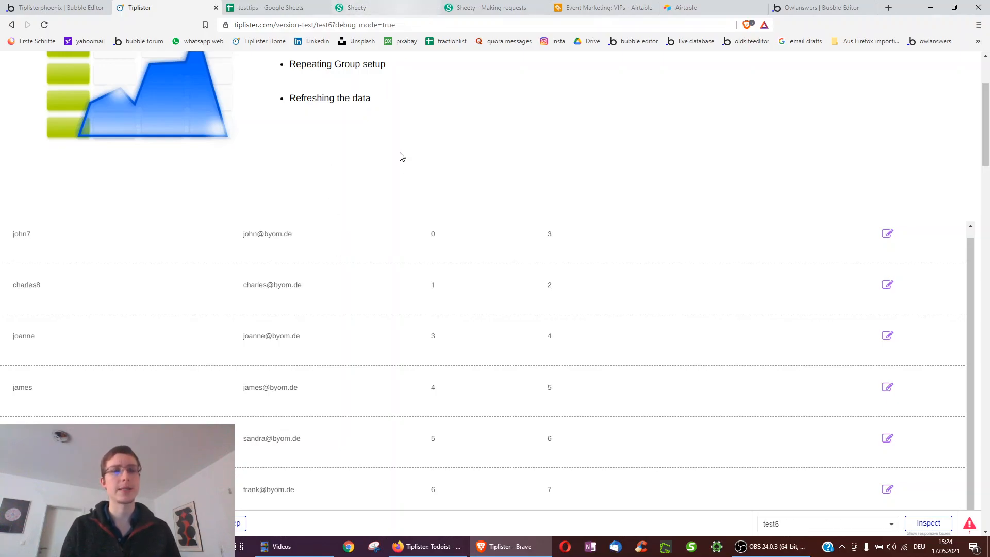
scroll(401, 155, "up", 2)
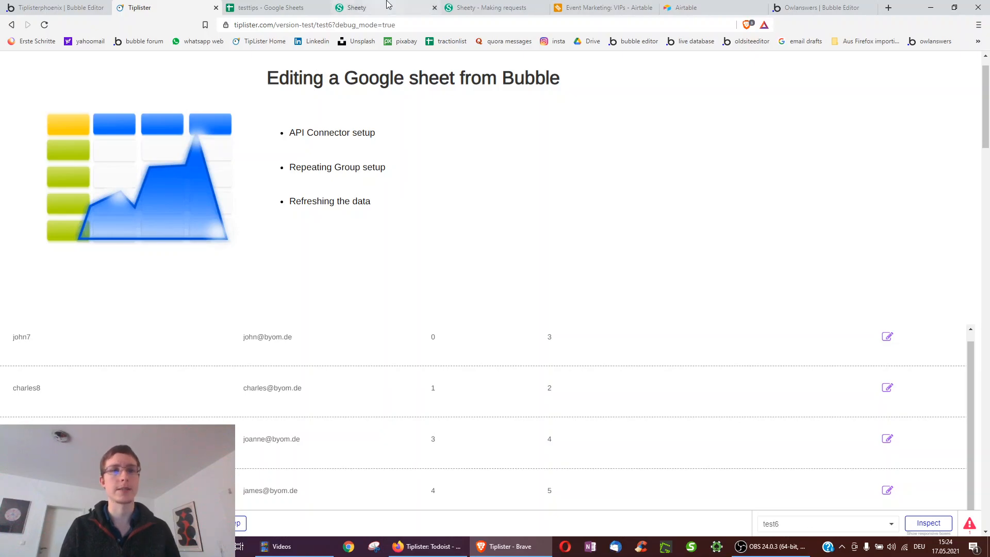
- Scroll the Sheety testtips dashboard down to the PUT 'Edit a row' endpoint section
left_click(360, 7)
scroll(388, 230, "up", 5)
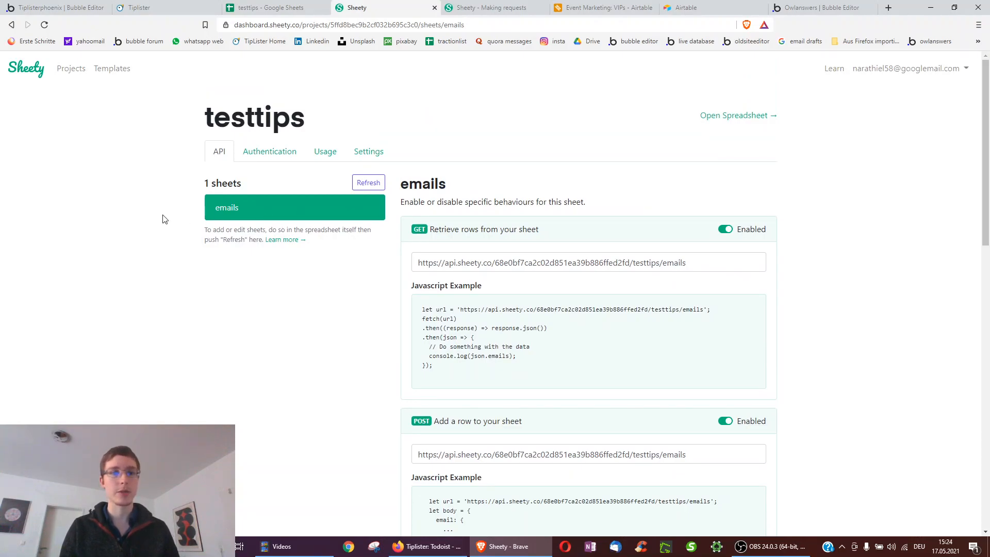
key("ctrl+shift+Tab")
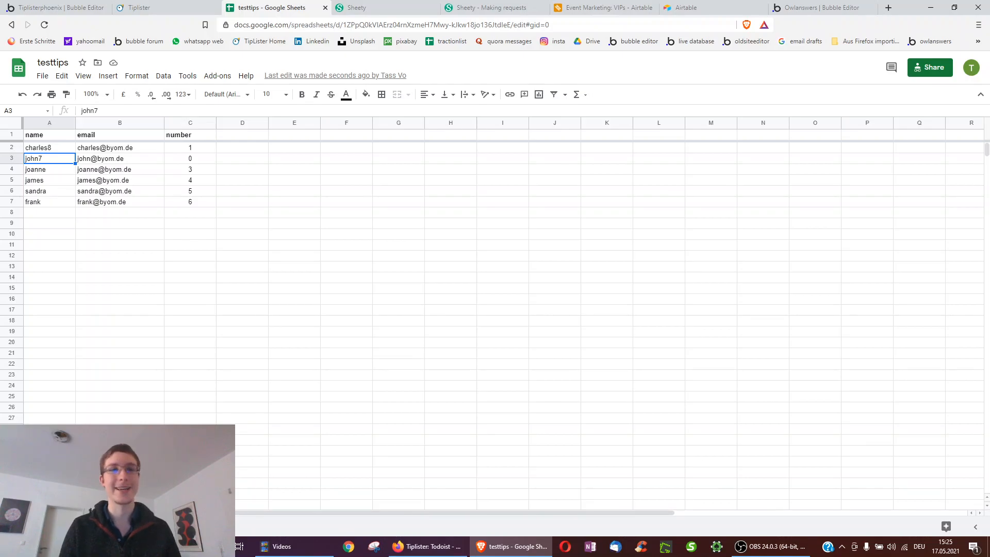
left_click(384, 6)
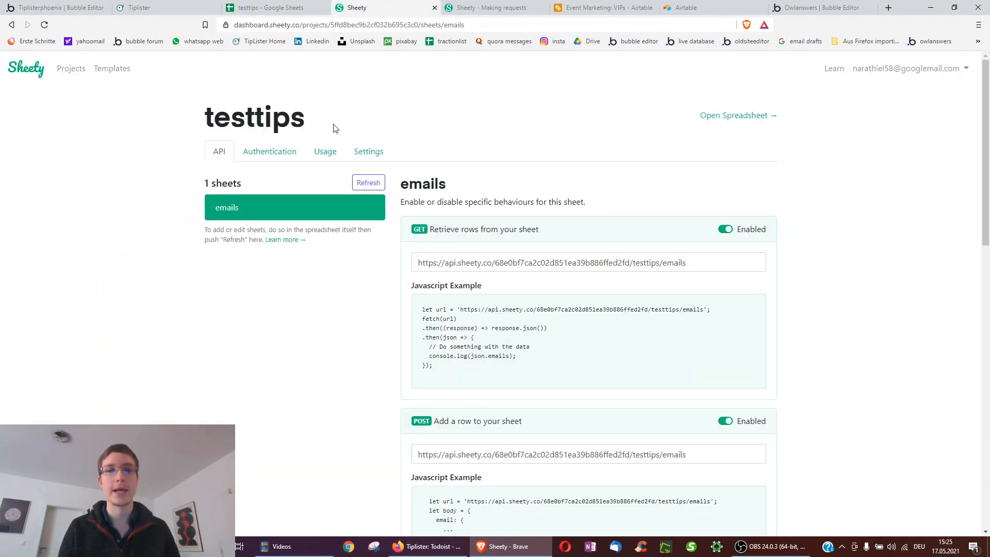
scroll(799, 276, "down", 1)
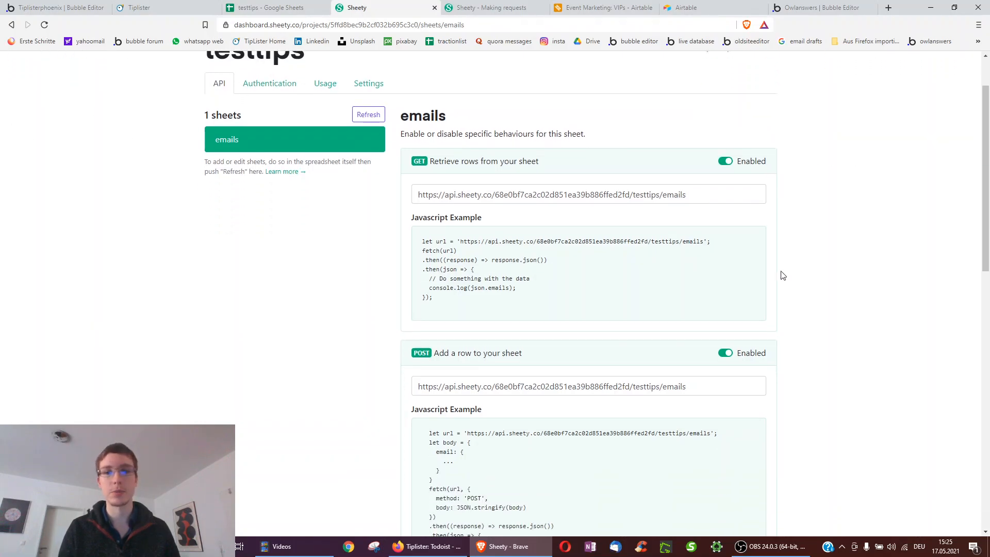
scroll(773, 157, "down", 2)
scroll(791, 201, "down", 2)
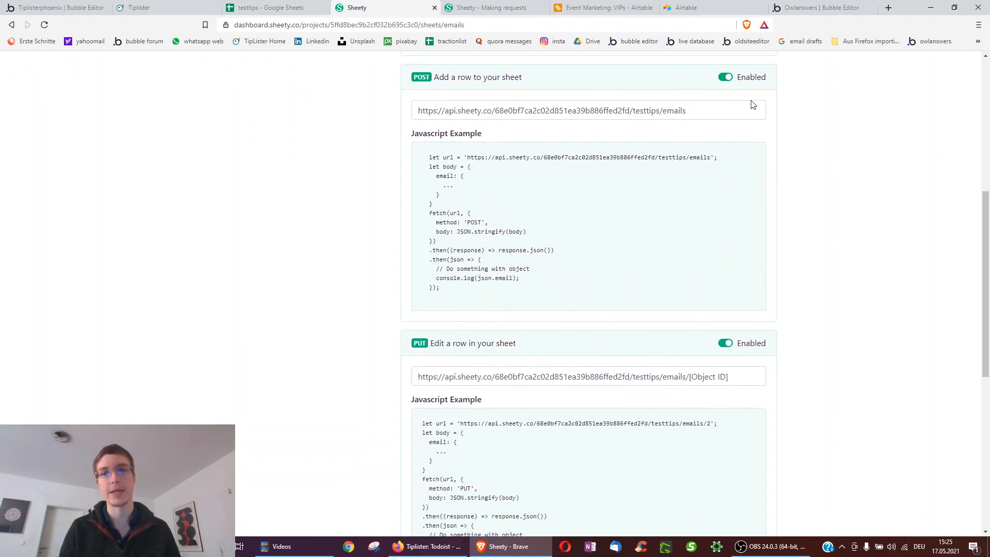
scroll(806, 186, "down", 2)
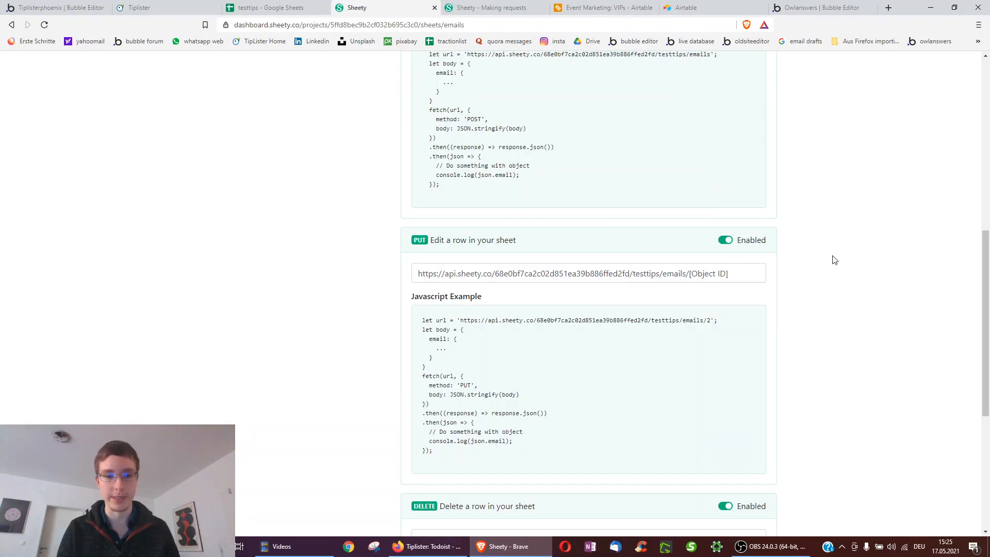
scroll(833, 260, "down", 3)
scroll(756, 342, "up", 2)
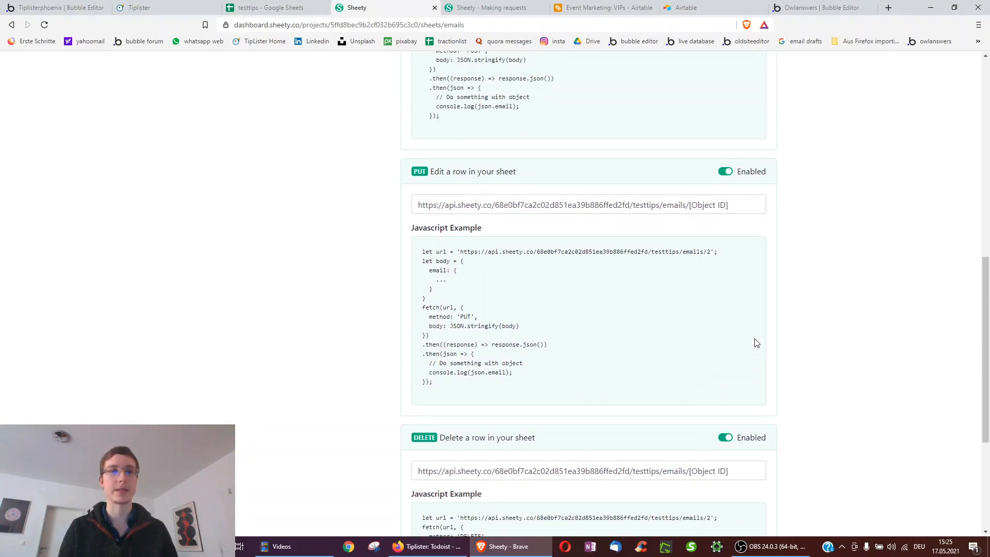
scroll(179, 262, "up", 8)
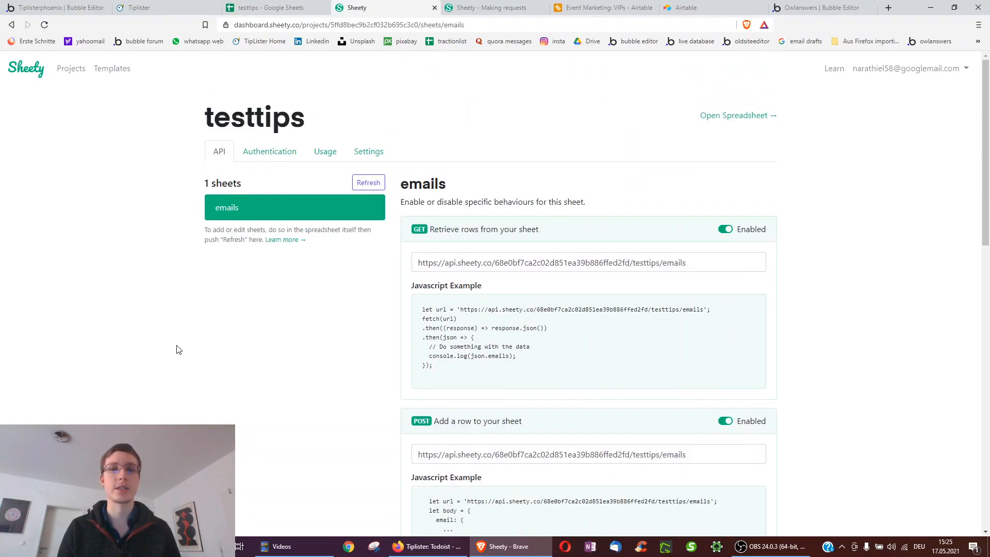
- Open Sheety's Making requests documentation and read its Edit and Delete row examples
left_click(834, 70)
scroll(361, 298, "up", 2)
scroll(368, 309, "up", 5)
scroll(369, 315, "down", 2)
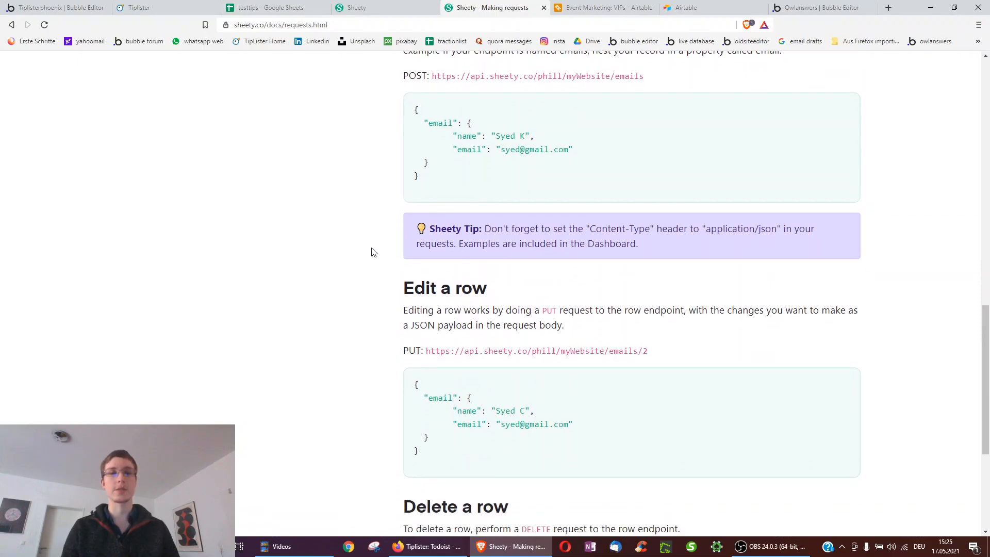
scroll(397, 291, "down", 1)
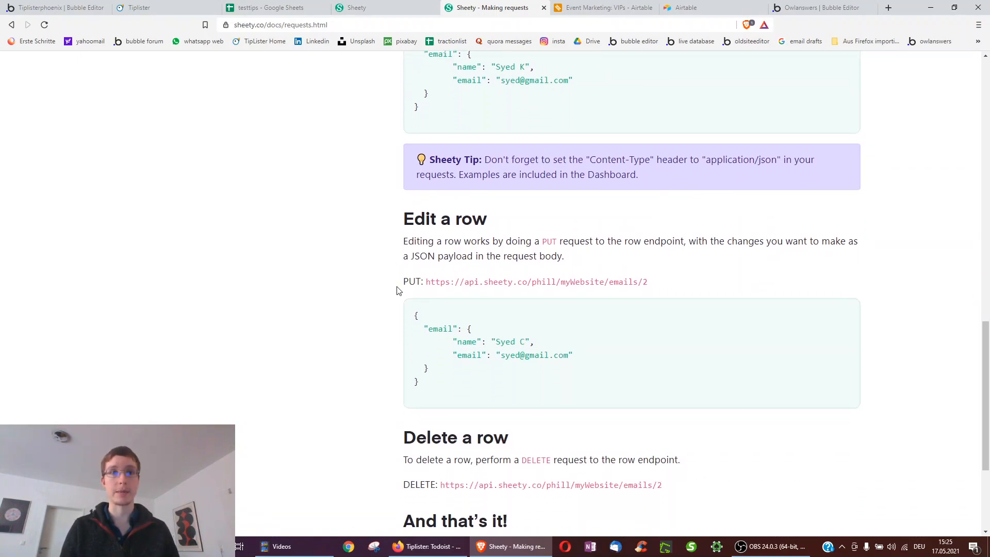
- In the Bubble editor's plugins, expand the API Connector's Sheety API definition
left_click(31, 7)
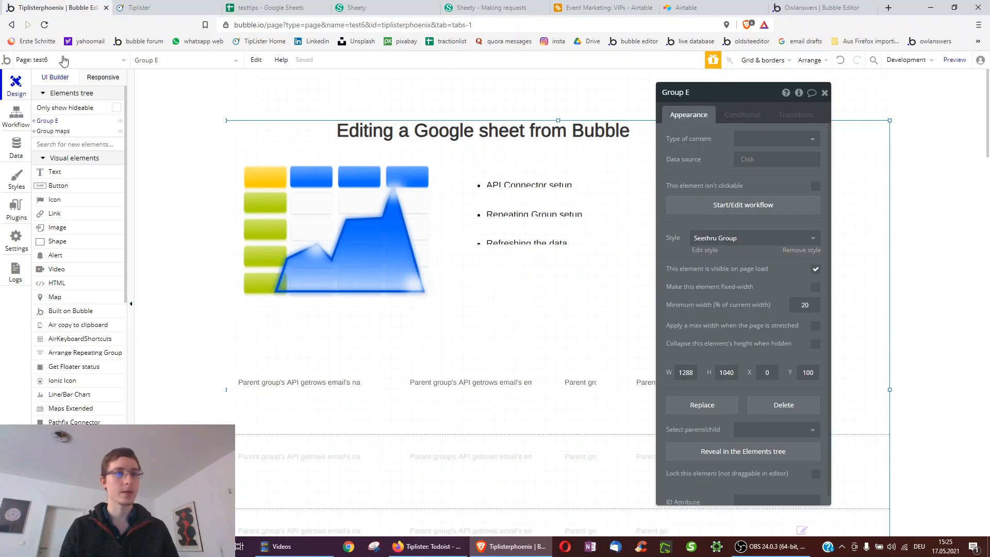
left_click(12, 207)
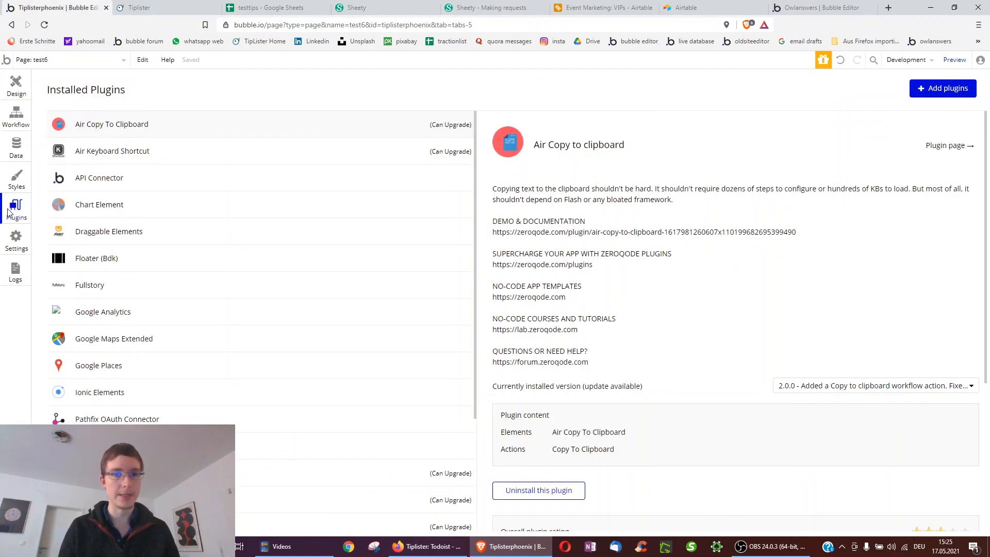
left_click(102, 182)
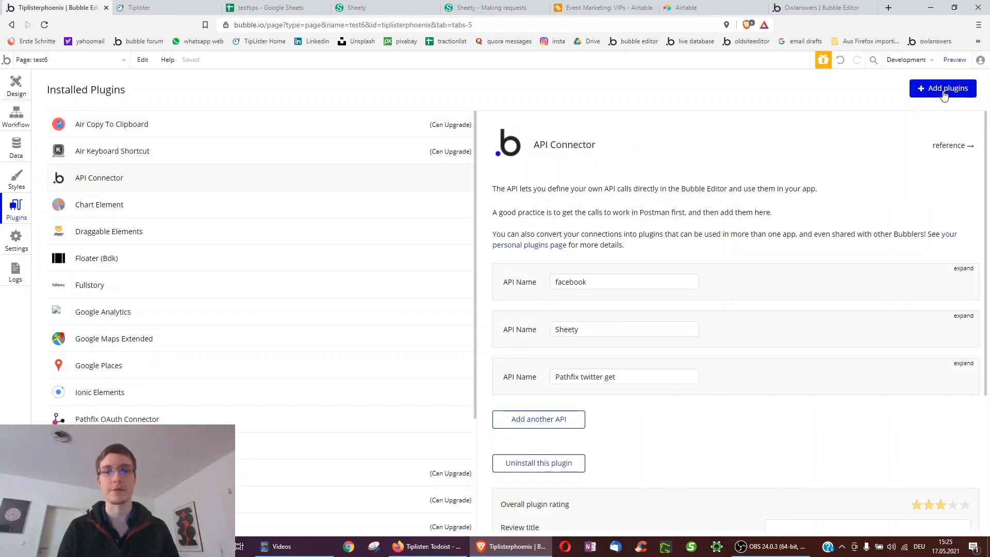
scroll(515, 264, "down", 1)
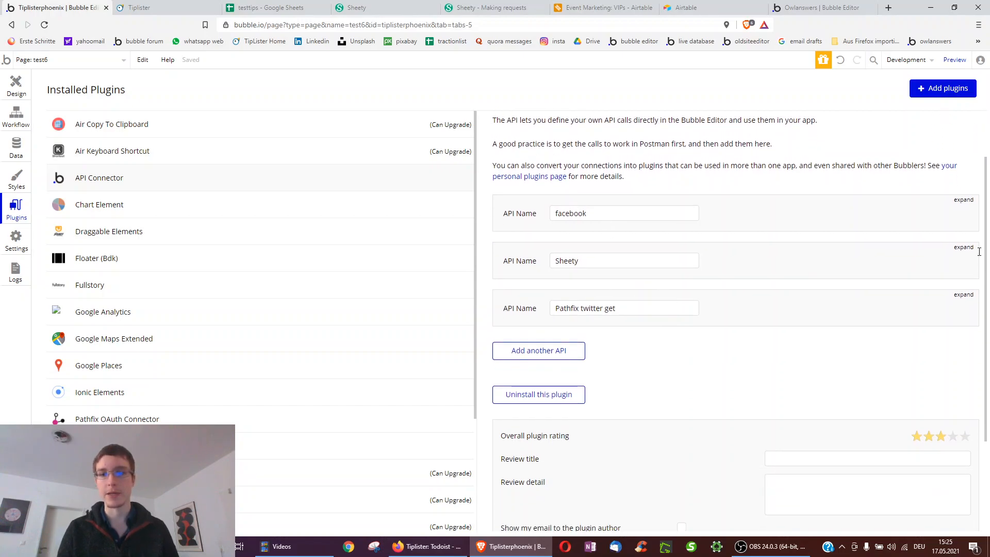
left_click(963, 247)
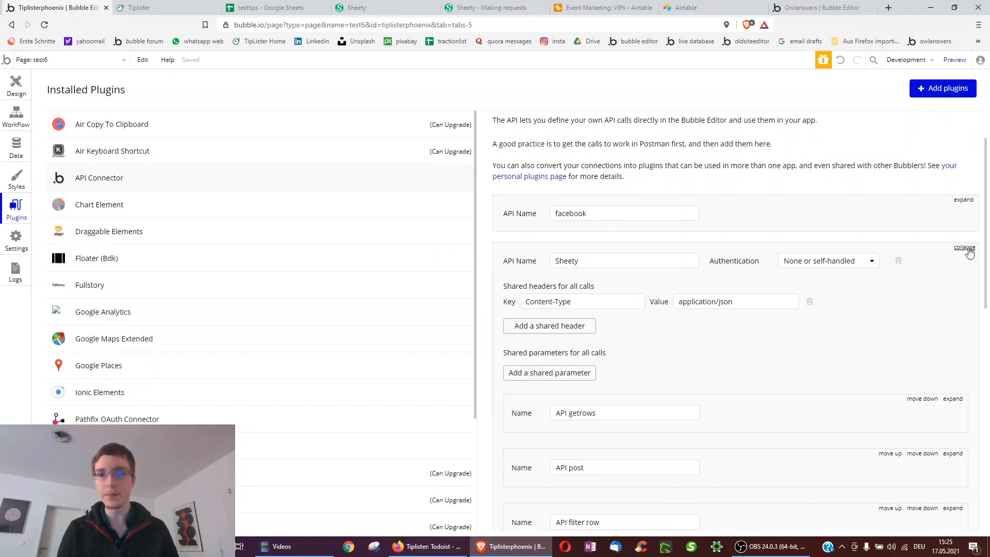
scroll(732, 291, "down", 2)
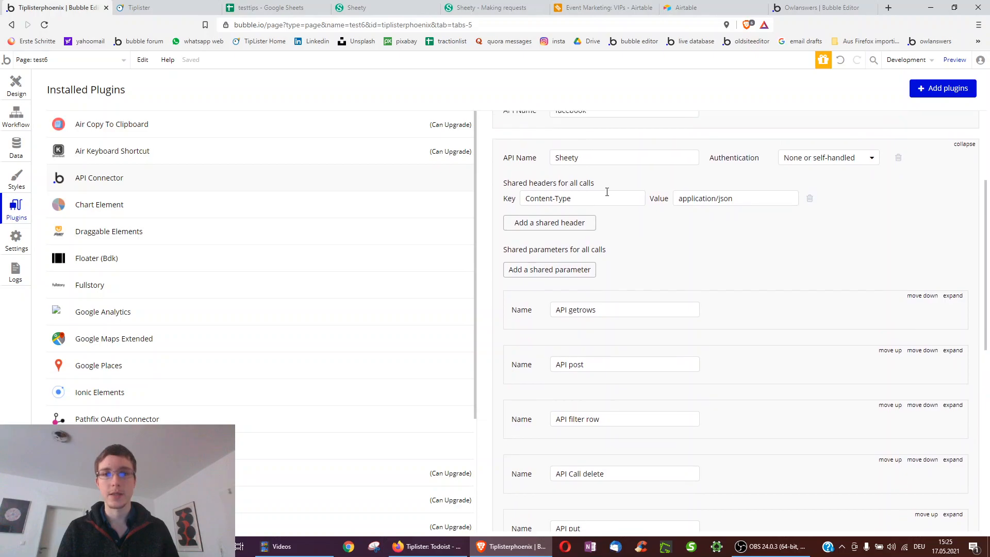
- Highlight the Content-Type application/json header tip in Sheety's request documentation
left_click(492, 7)
scroll(470, 155, "up", 1)
left_click_drag(469, 228, 670, 243)
left_click(536, 227)
left_click_drag(596, 228, 781, 232)
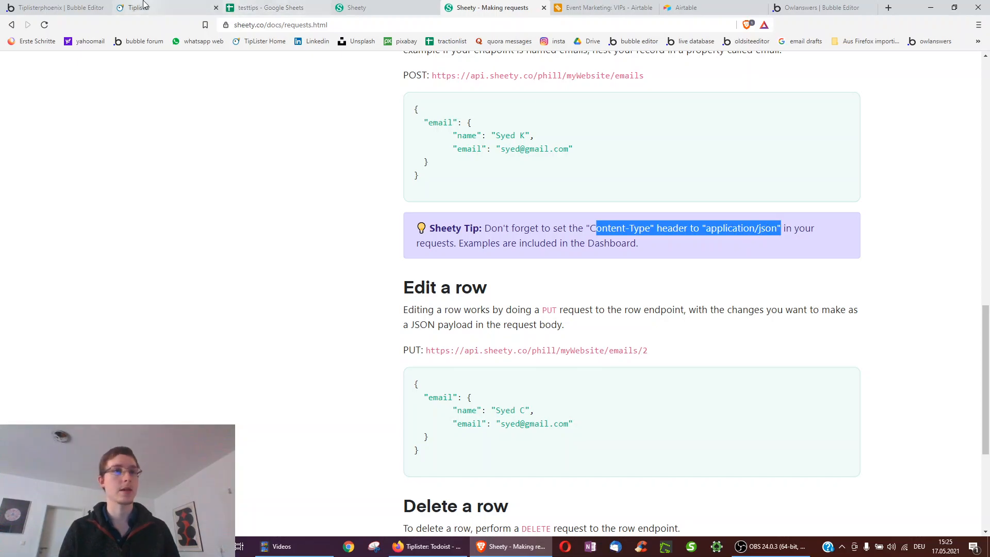
- Review the Sheety API's authentication options and close them unchanged
left_click(63, 5)
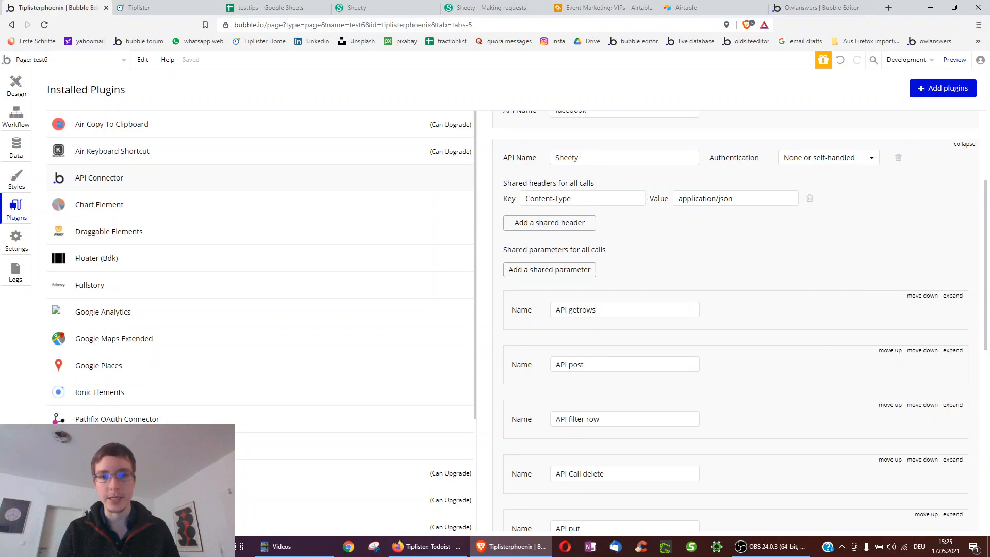
scroll(758, 180, "up", 1)
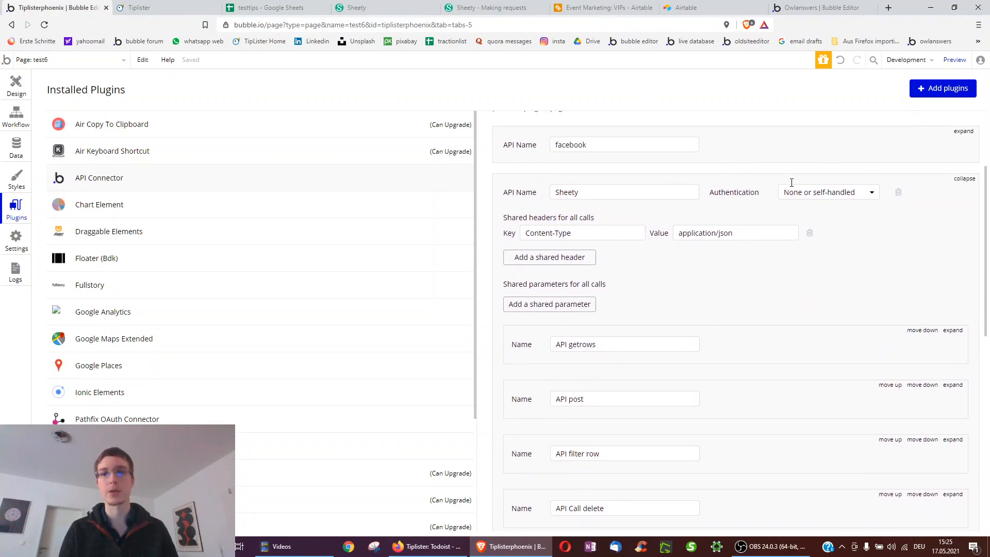
left_click(792, 194)
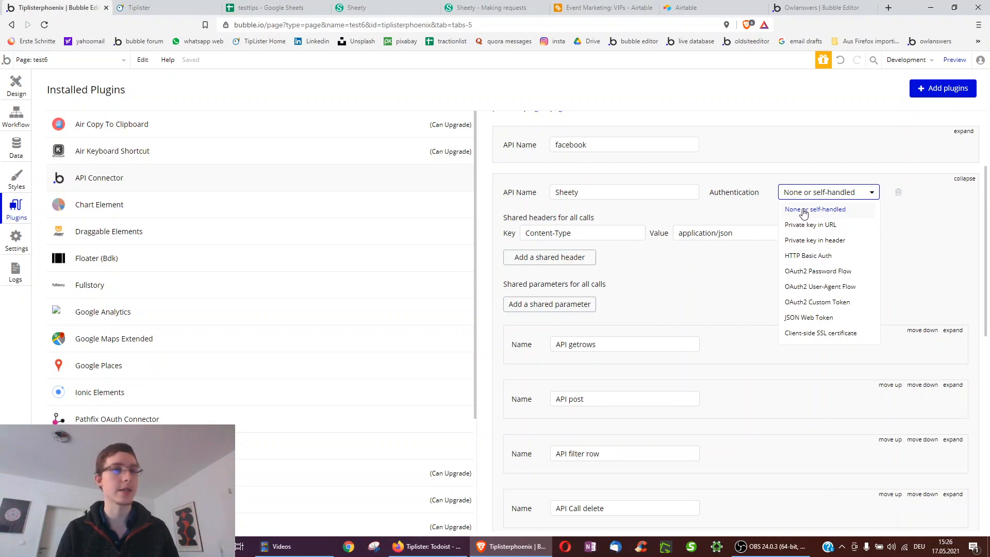
left_click(281, 7)
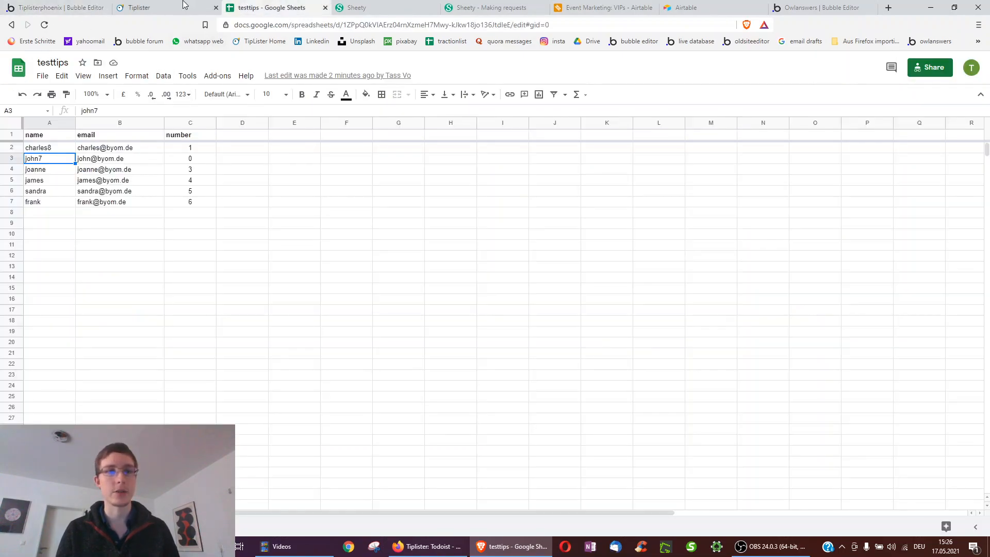
left_click(55, 5)
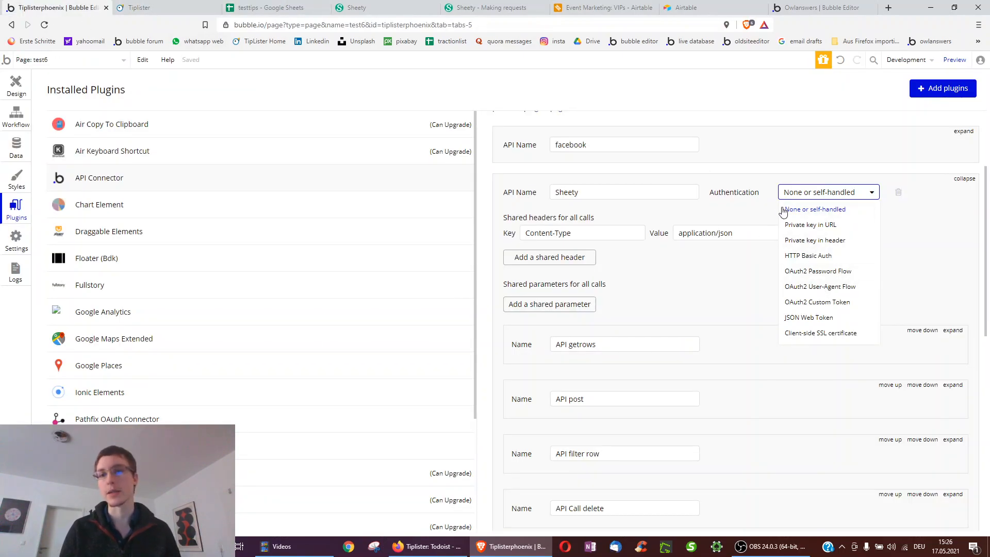
left_click(654, 214)
scroll(744, 313, "down", 2)
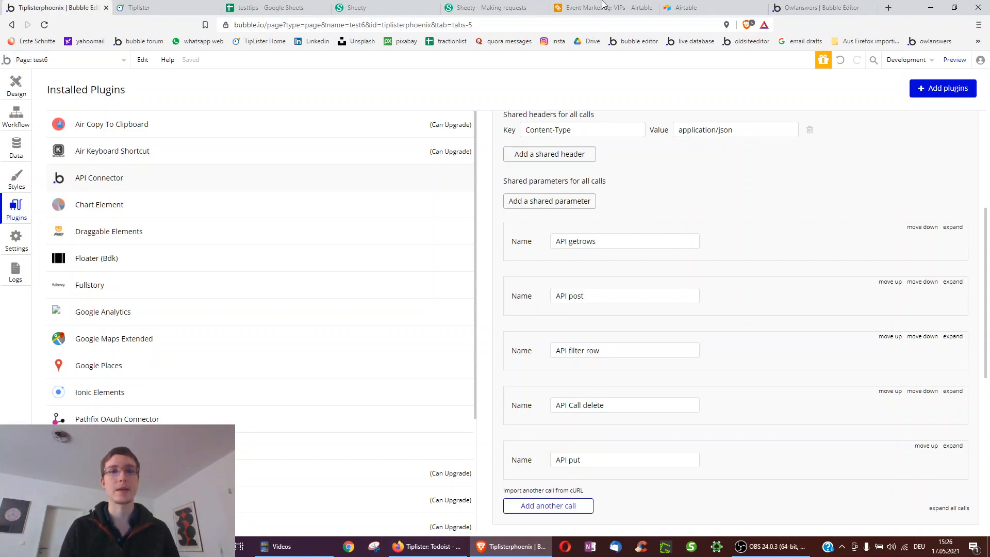
- Expand the API getrows call and select its full Sheety GET endpoint URL
left_click(962, 232)
scroll(673, 272, "down", 2)
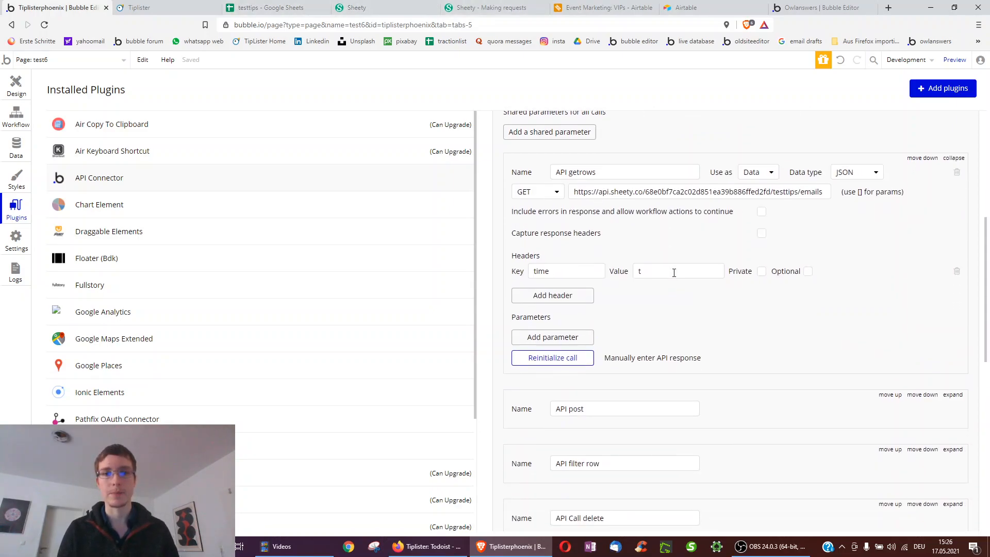
left_click(629, 191)
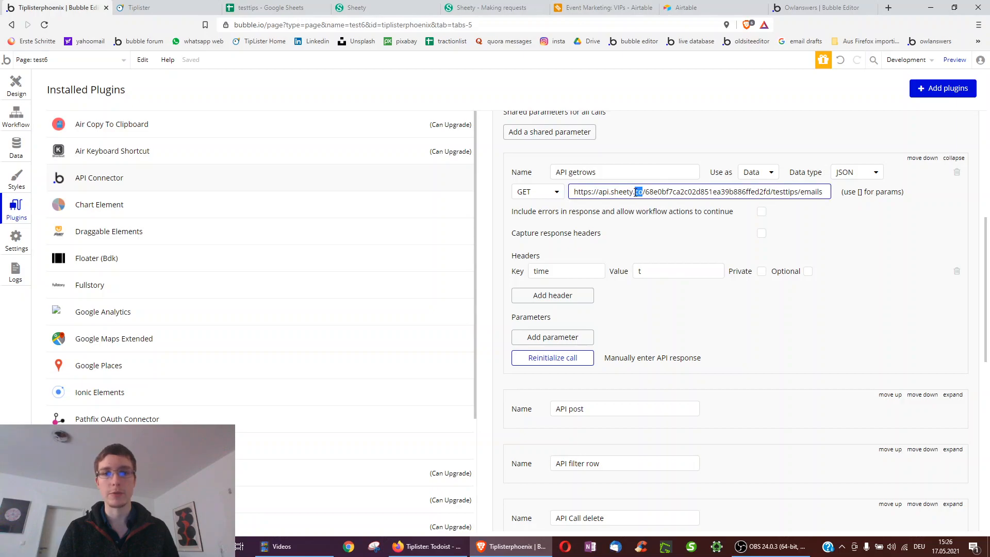
key("ctrl+a")
left_click(484, 7)
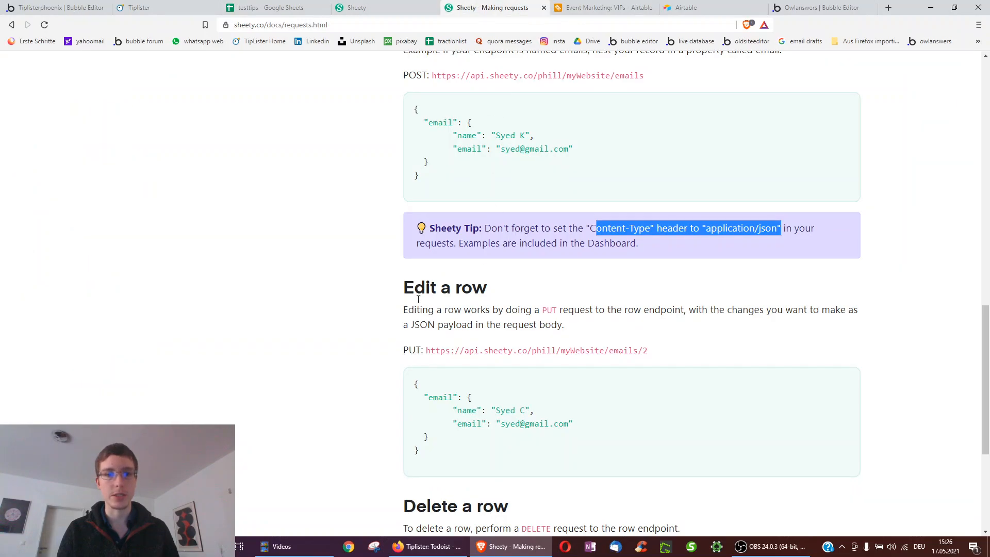
- Compare the documented Getting rows URL with the project's GET URL and its testtips/emails parts
scroll(397, 260, "up", 9)
scroll(397, 260, "up", 2)
left_click_drag(421, 224, 692, 225)
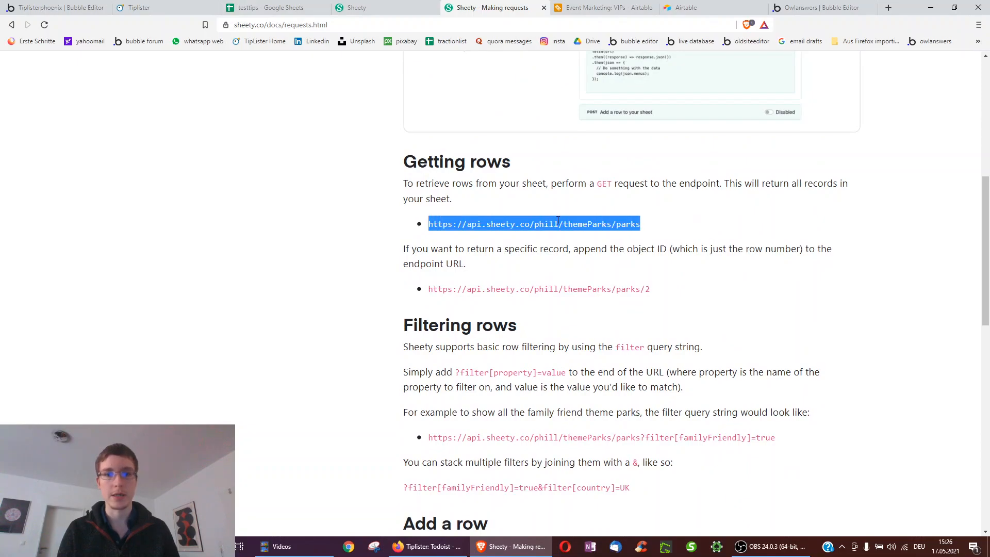
left_click(379, 7)
left_click(428, 263)
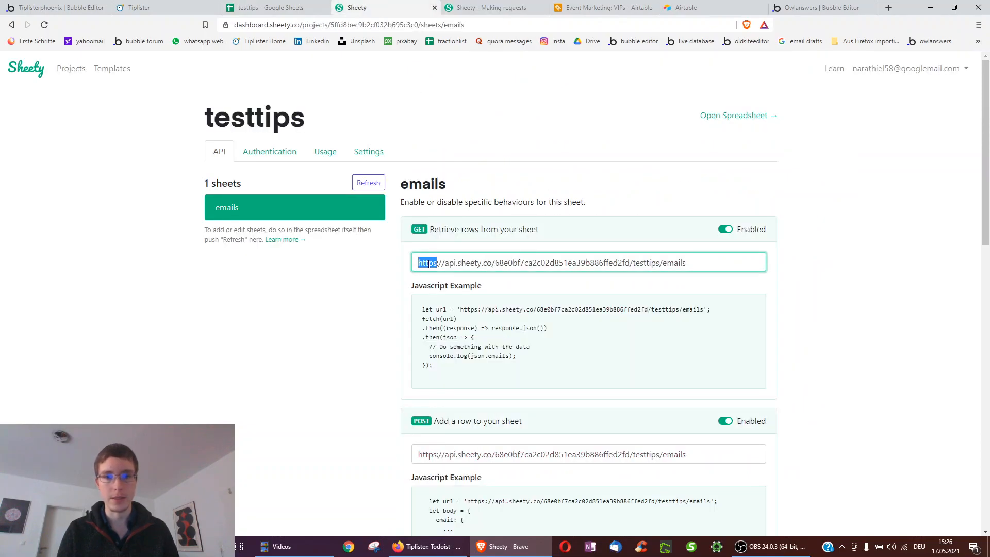
triple_click(428, 263)
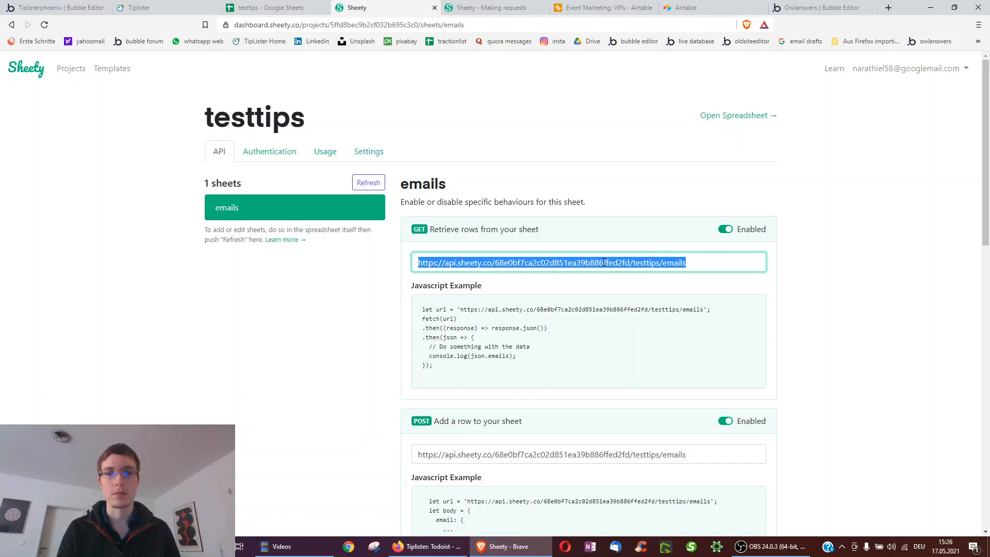
double_click(653, 263)
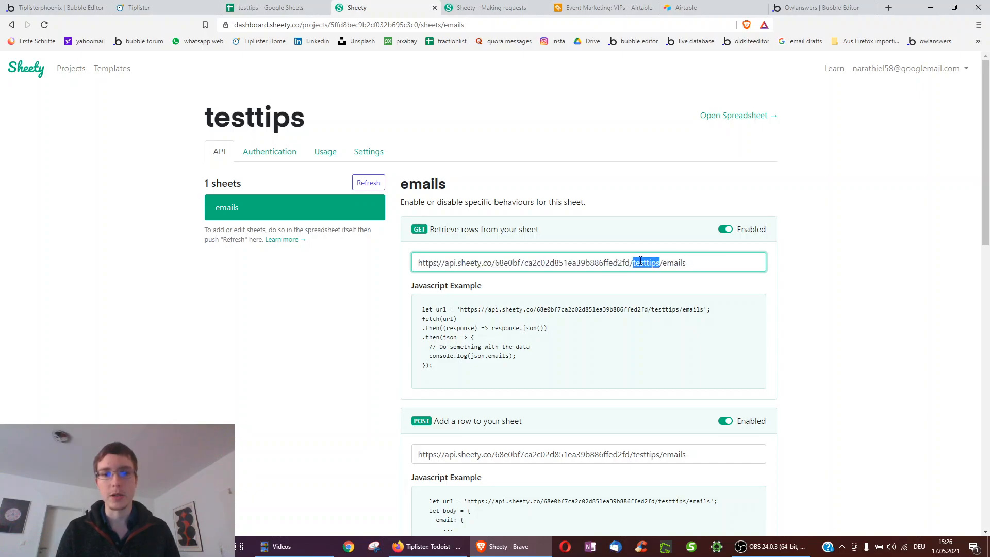
double_click(673, 263)
double_click(646, 263)
double_click(673, 262)
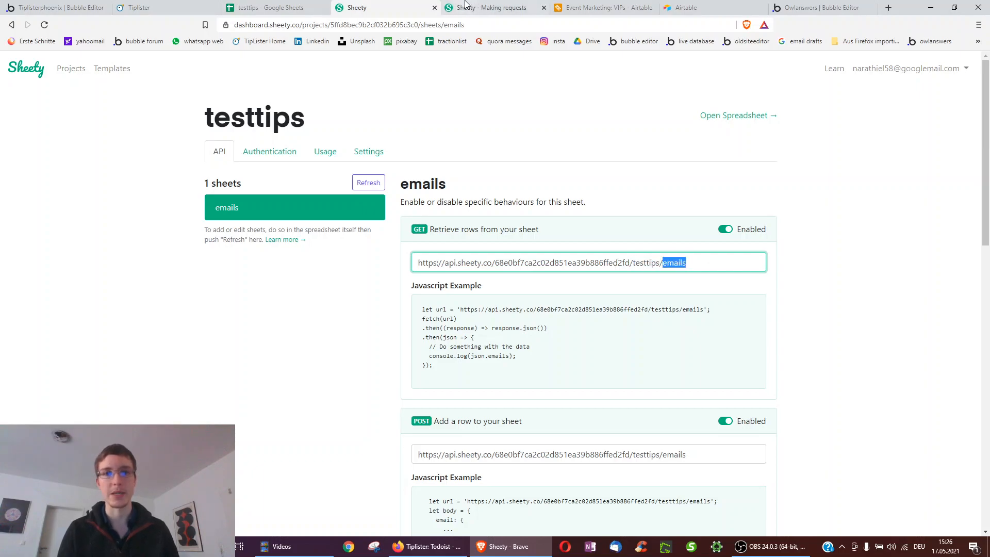
- Examine the PUT URL's myWebsite, emails and row 2 parts and the example body's name value
left_click(462, 5)
scroll(586, 381, "down", 10)
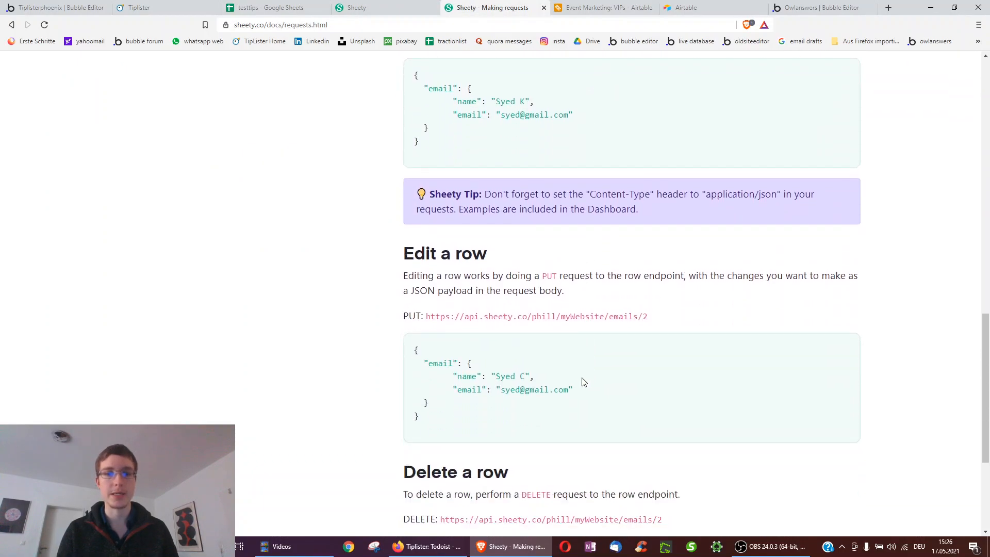
scroll(556, 279, "down", 1)
left_click_drag(430, 282, 642, 280)
left_click(590, 282)
double_click(581, 283)
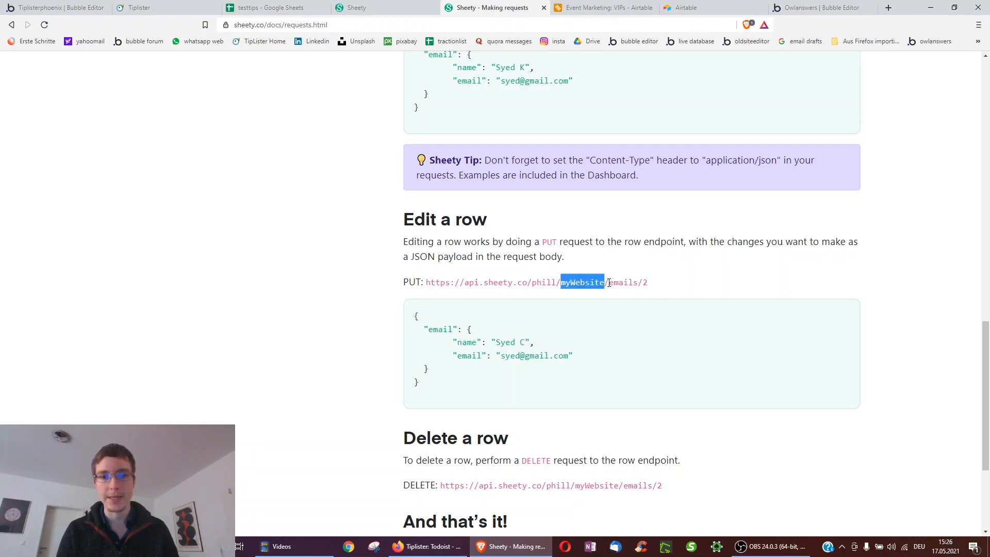
double_click(622, 281)
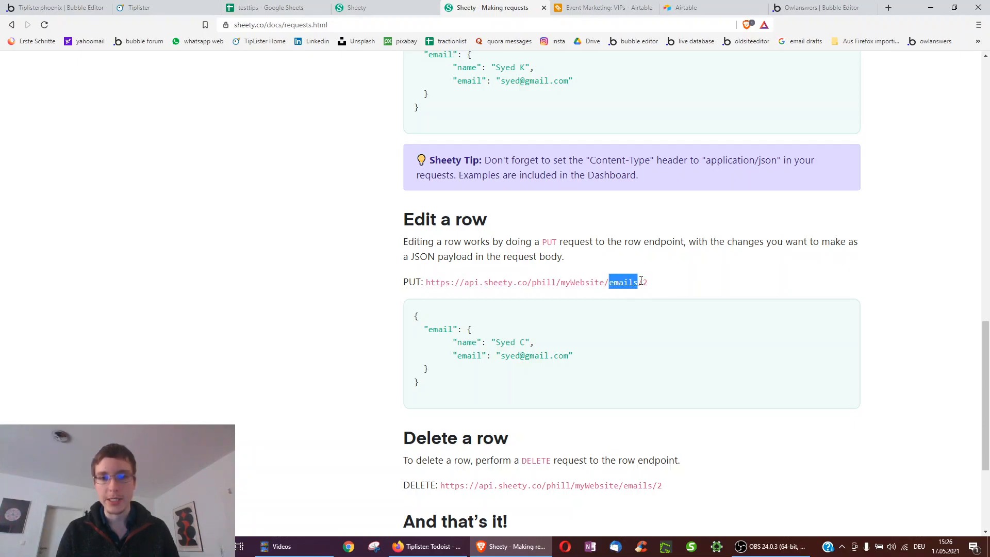
double_click(645, 282)
left_click(657, 285)
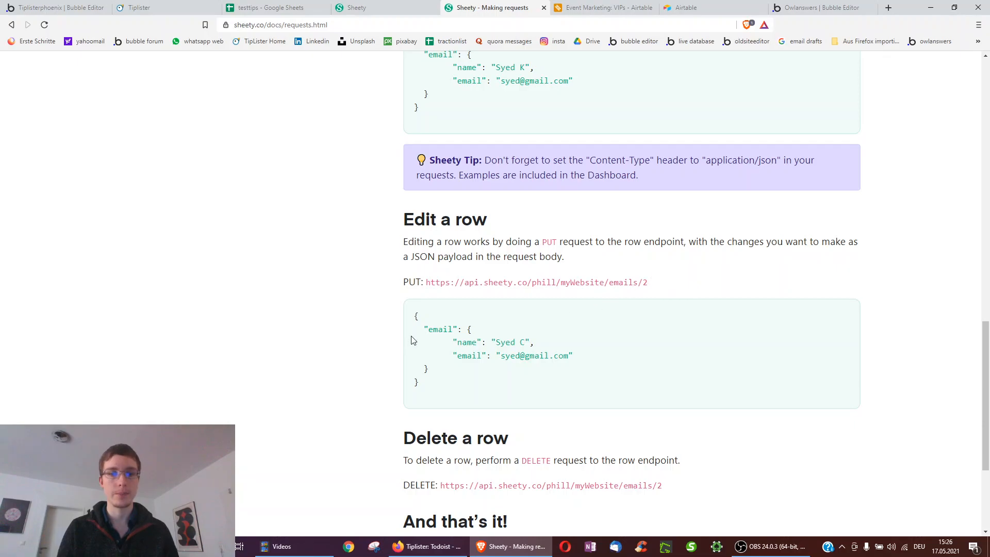
left_click_drag(496, 342, 504, 339)
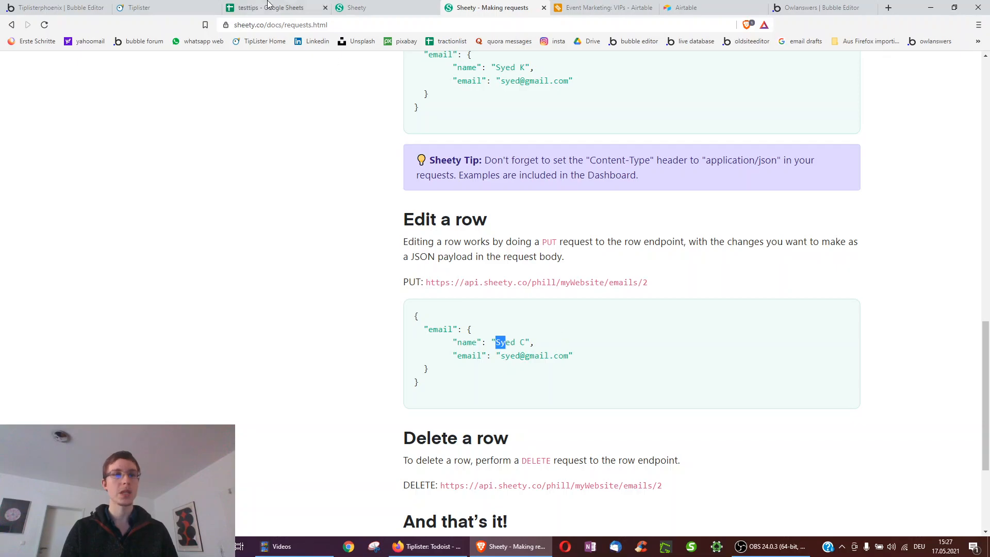
- Expand the API put call and inspect its URL's [row] placeholder and row value 3
left_click(65, 4)
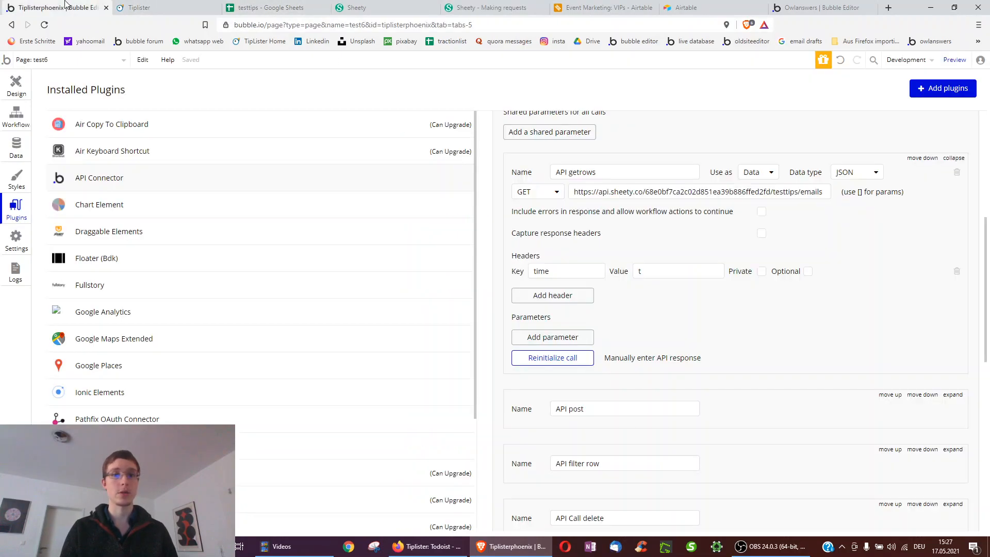
scroll(665, 215, "down", 4)
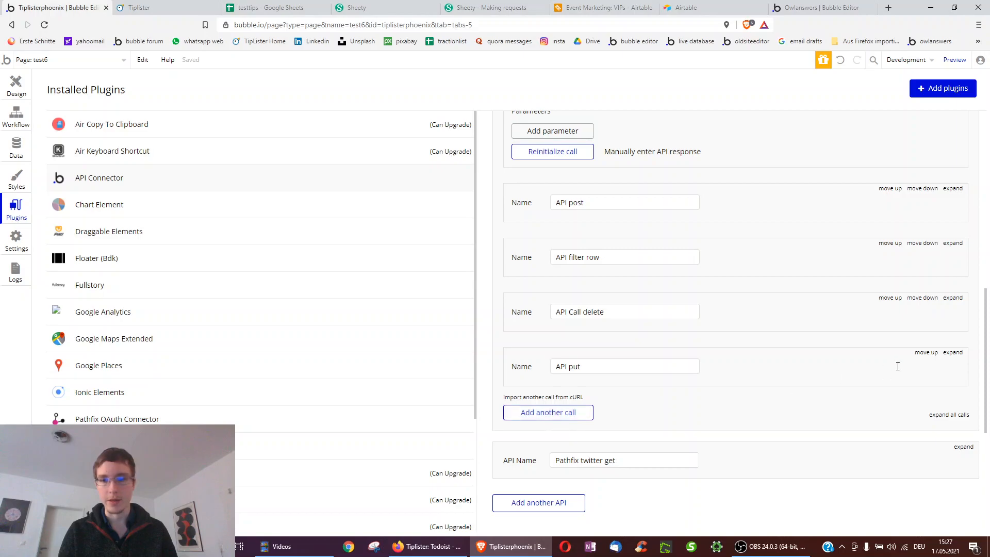
left_click(954, 353)
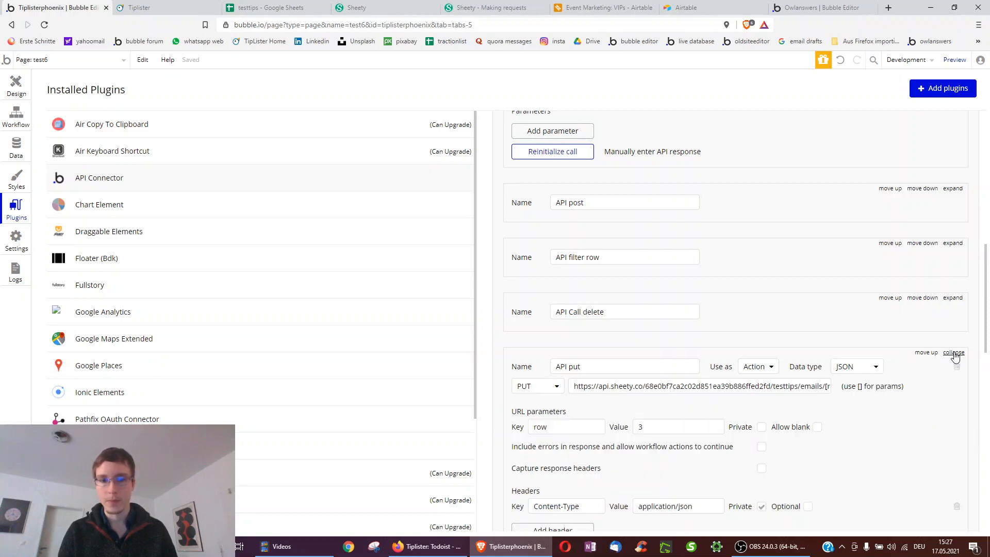
scroll(924, 350, "down", 3)
triple_click(685, 248)
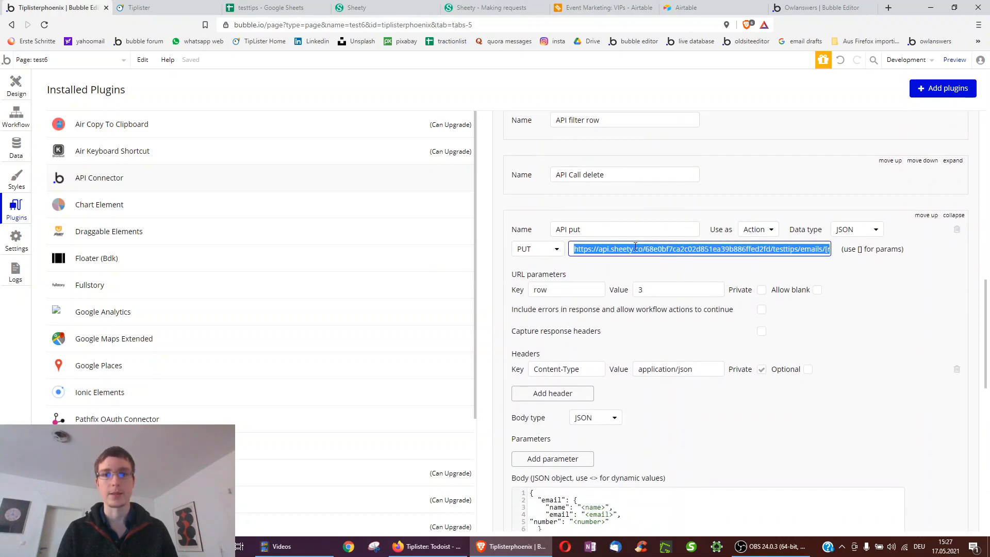
left_click_drag(757, 249, 847, 252)
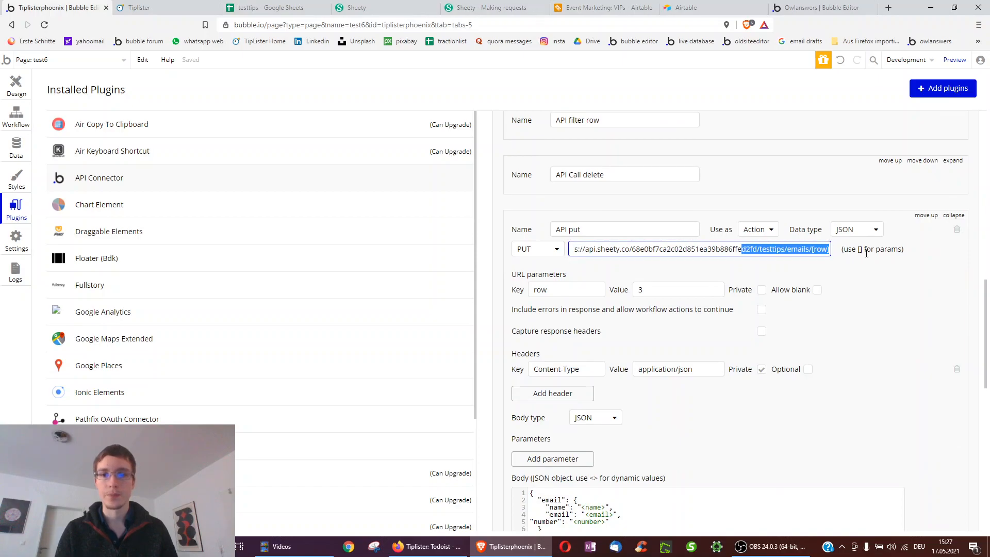
left_click(778, 249)
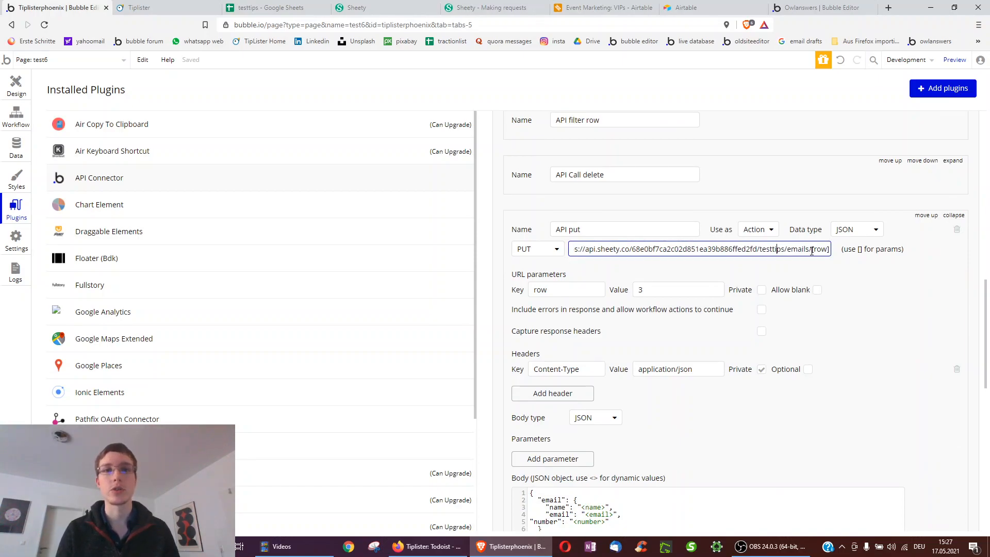
left_click_drag(812, 249, 831, 250)
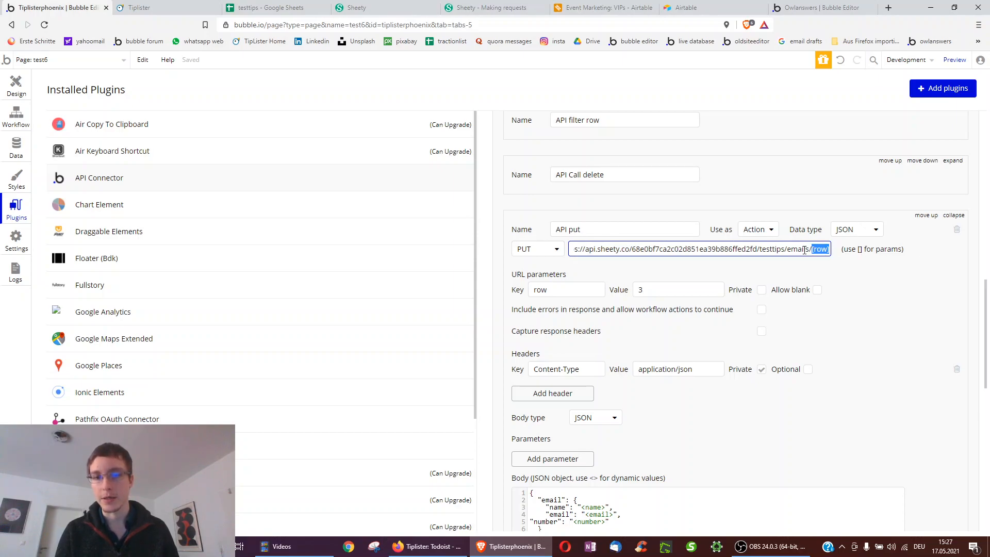
scroll(573, 275, "down", 1)
key("Tab")
key("Tab")
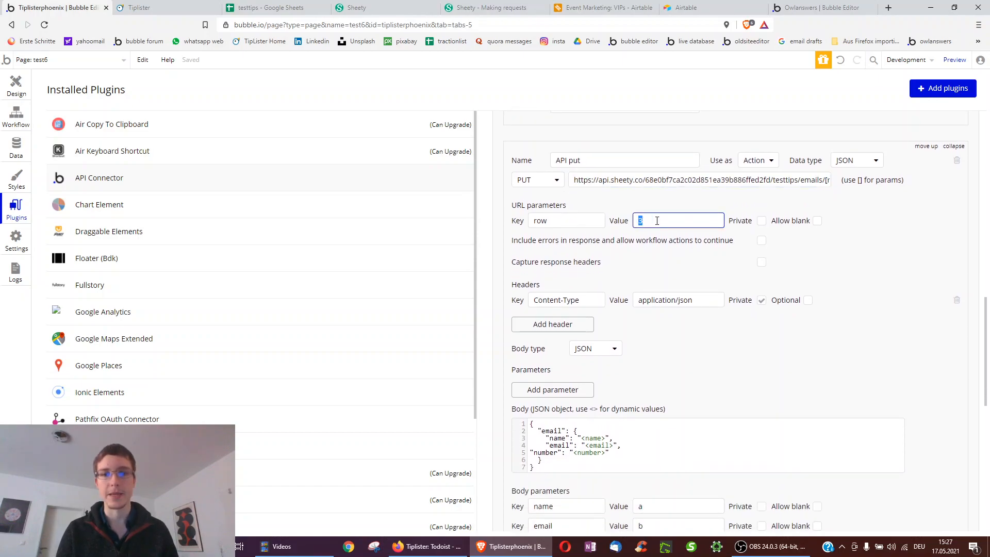
scroll(656, 221, "down", 2)
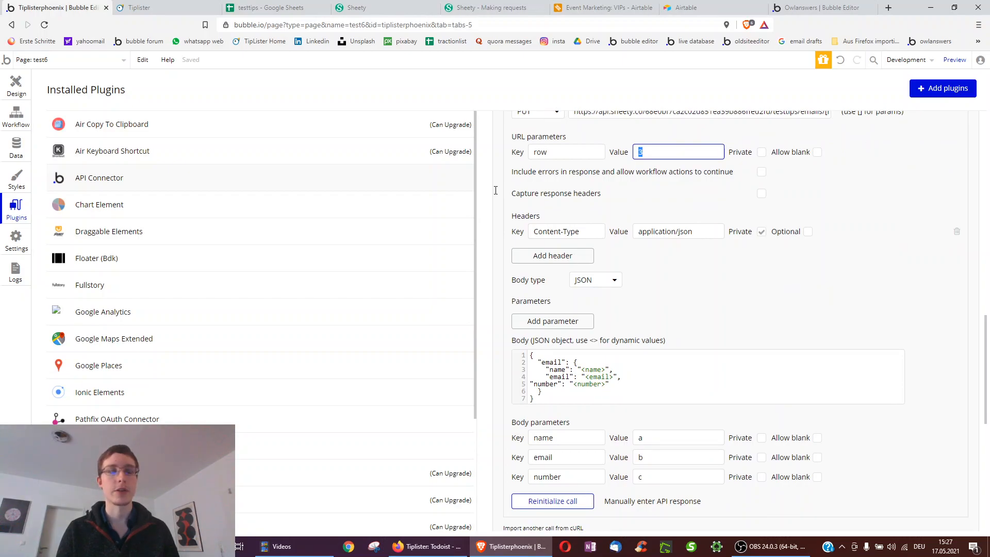
- Match the preview's row list against the put call's row parameter value 3
left_click(140, 7)
scroll(154, 367, "down", 4)
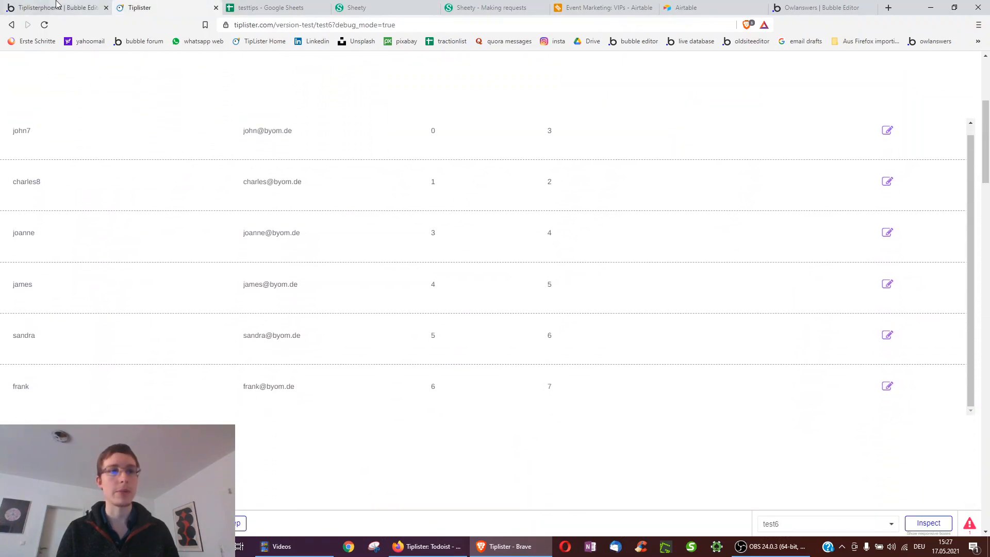
left_click(65, 6)
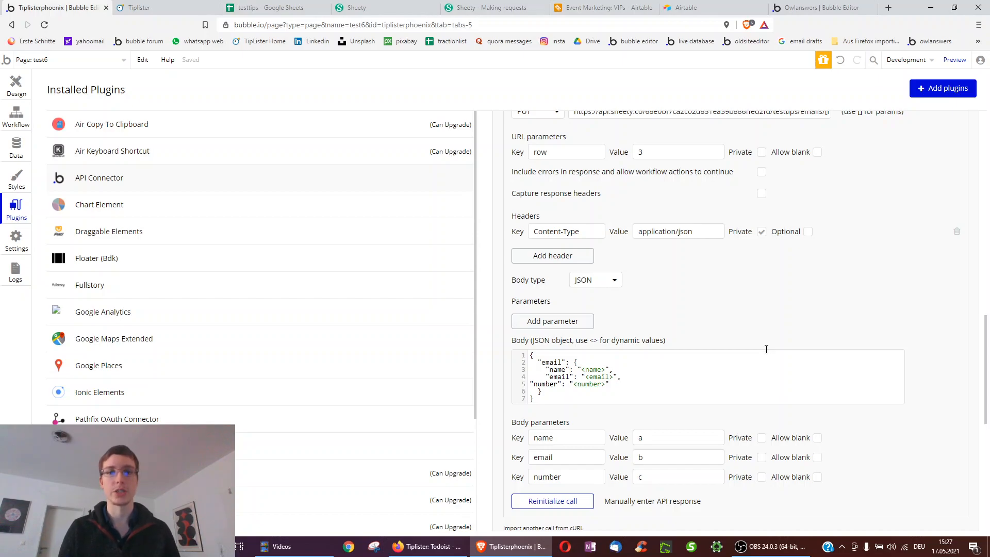
scroll(766, 349, "up", 1)
left_click(640, 187)
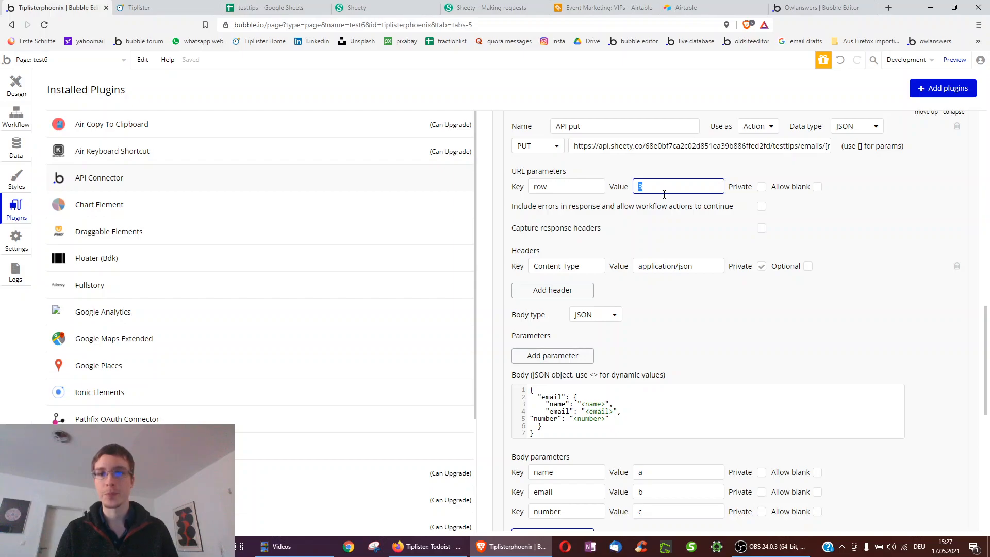
scroll(566, 224, "down", 1)
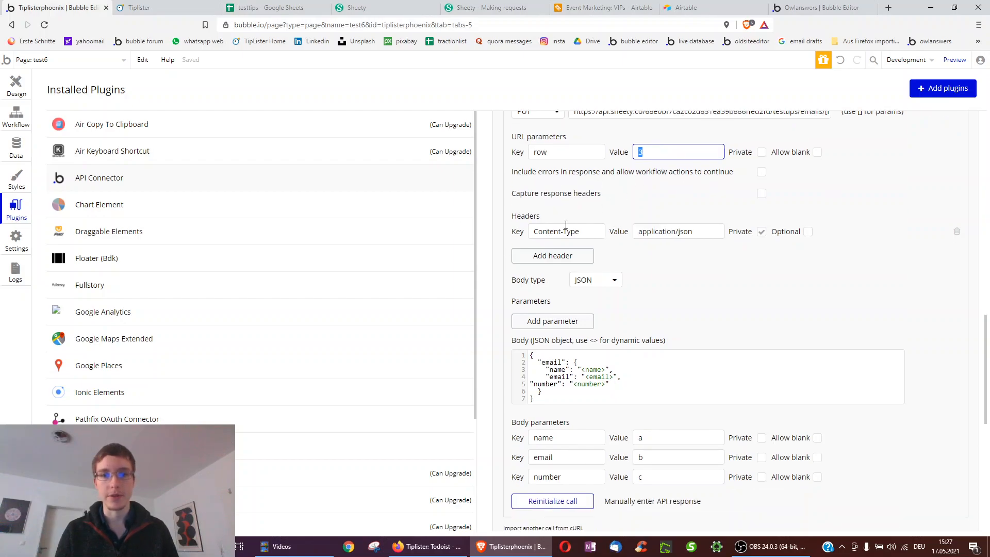
scroll(704, 235, "down", 2)
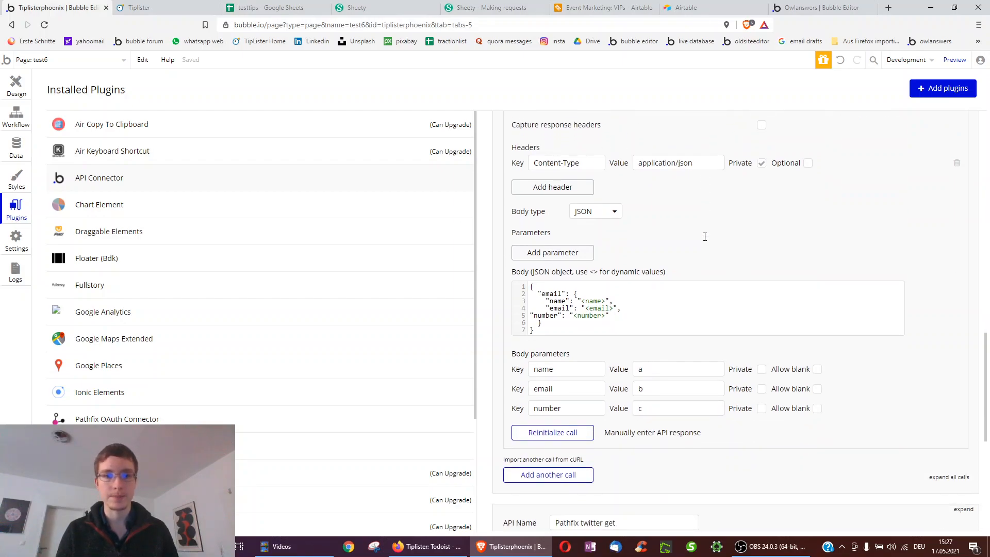
- Review the Sheety example JSON request body alongside the app preview's row list
left_click(497, 6)
left_click_drag(418, 302, 491, 379)
left_click(493, 389)
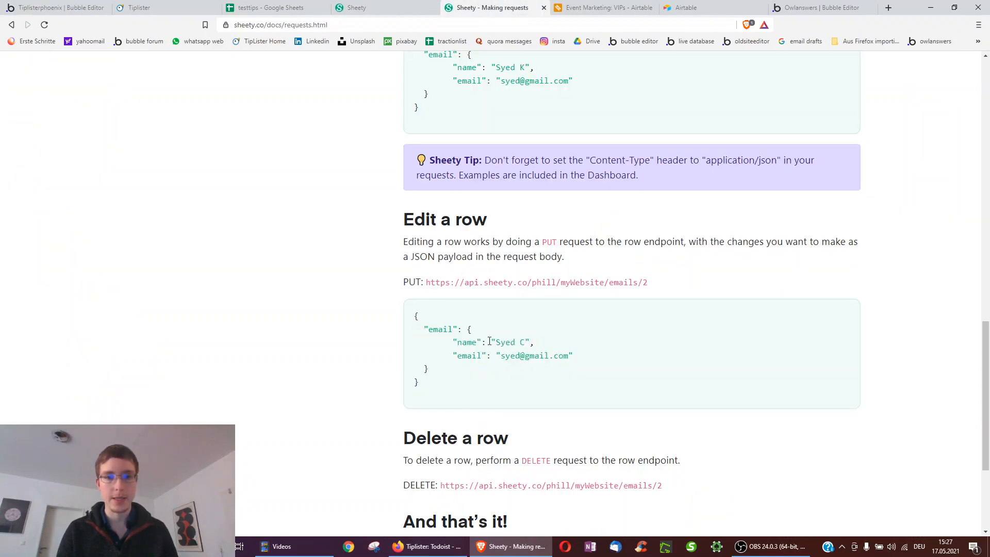
left_click(161, 5)
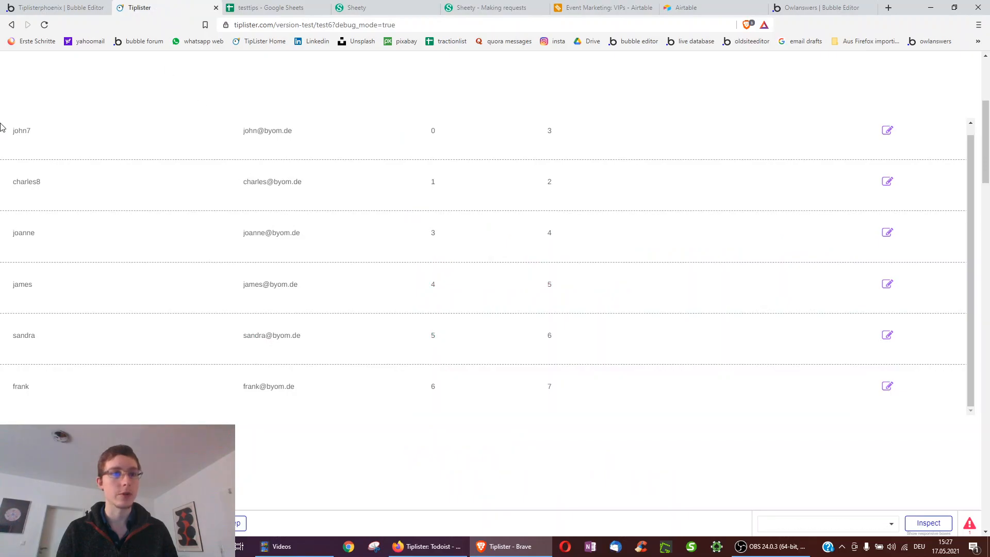
- Rename the first row from john7 to Anna inline and save the change
scroll(922, 216, "up", 2)
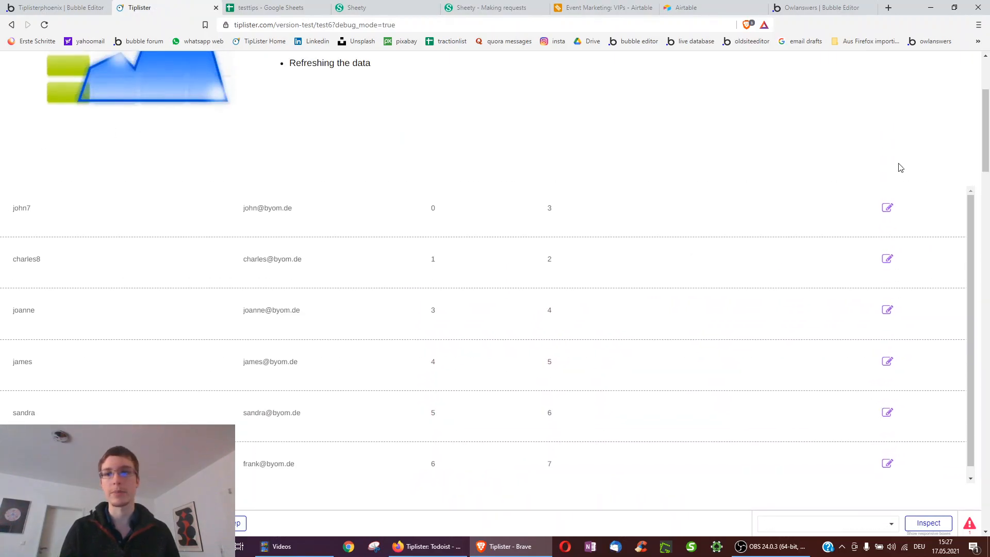
left_click(885, 210)
double_click(29, 238)
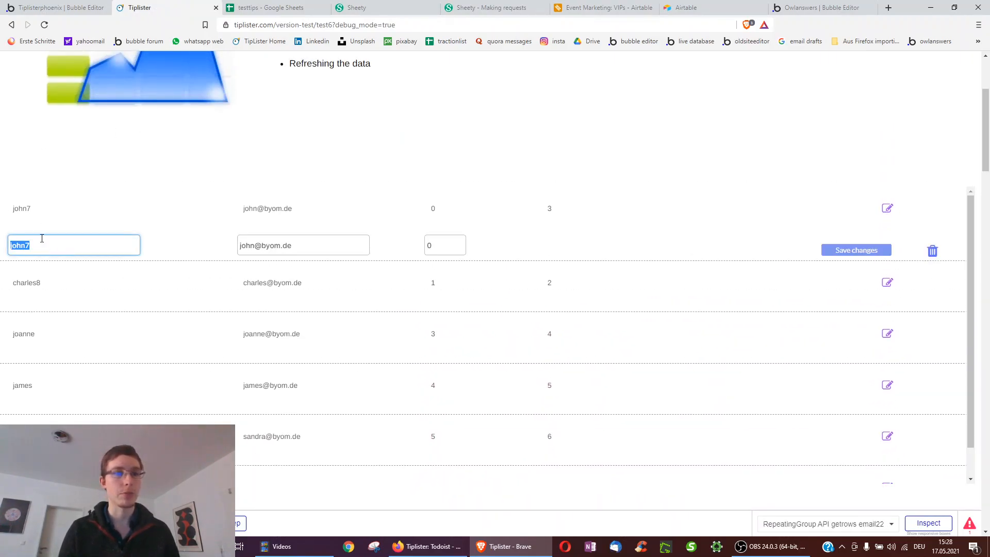
left_click_drag(238, 245, 436, 248)
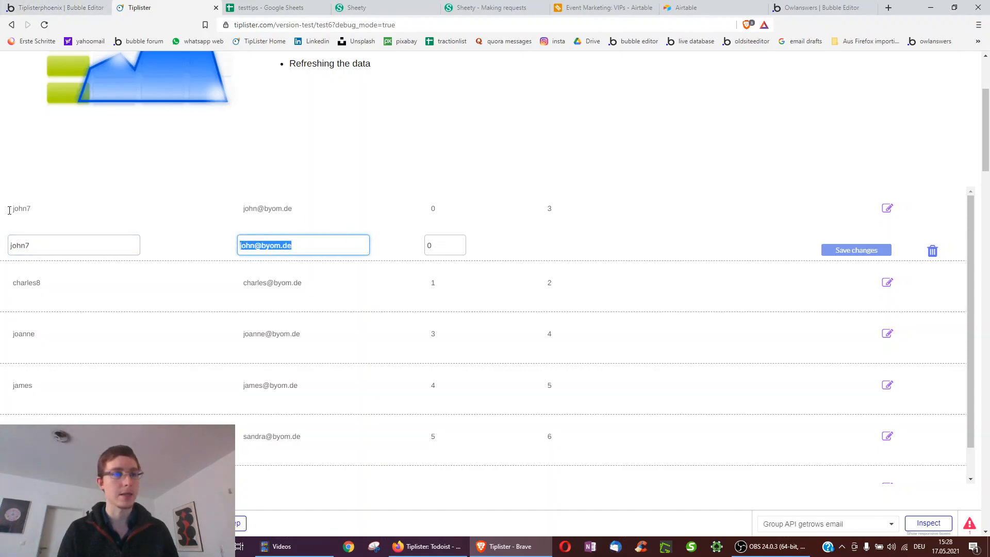
double_click(32, 243)
type("Paul")
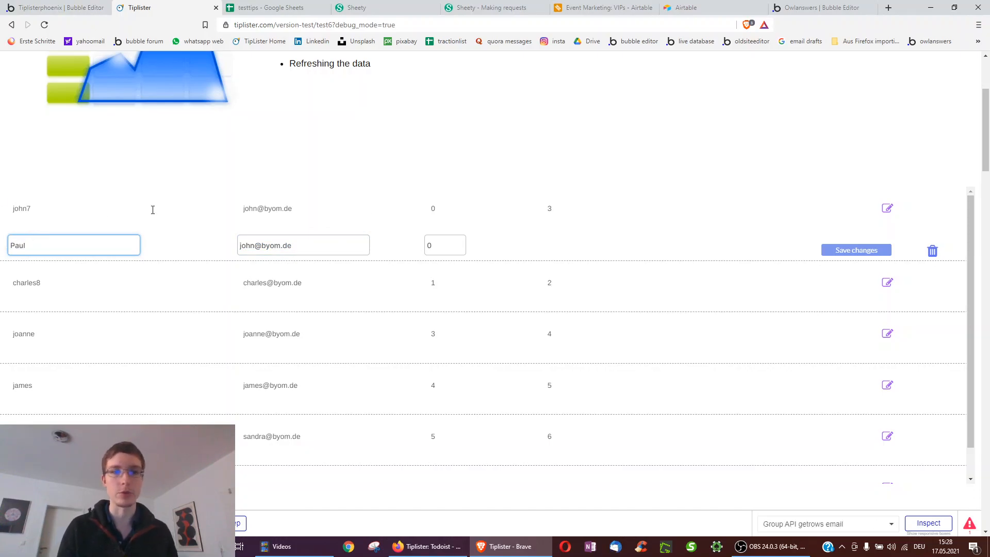
double_click(58, 247)
type("Anna")
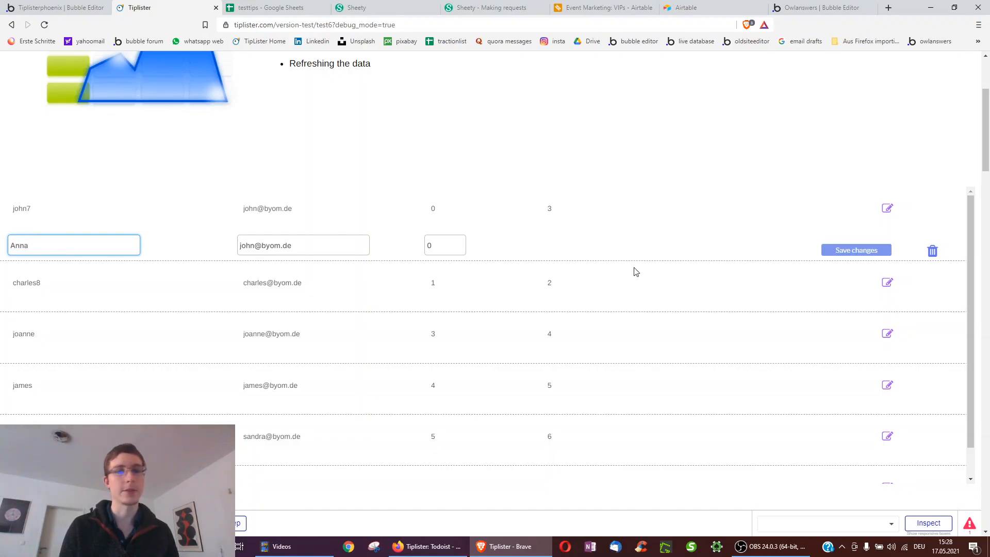
left_click(864, 251)
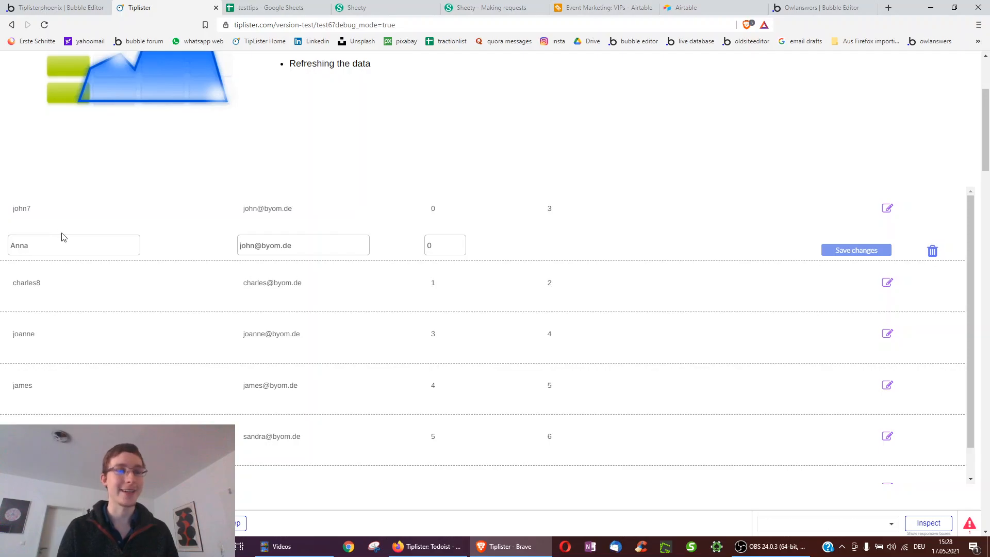
left_click(40, 6)
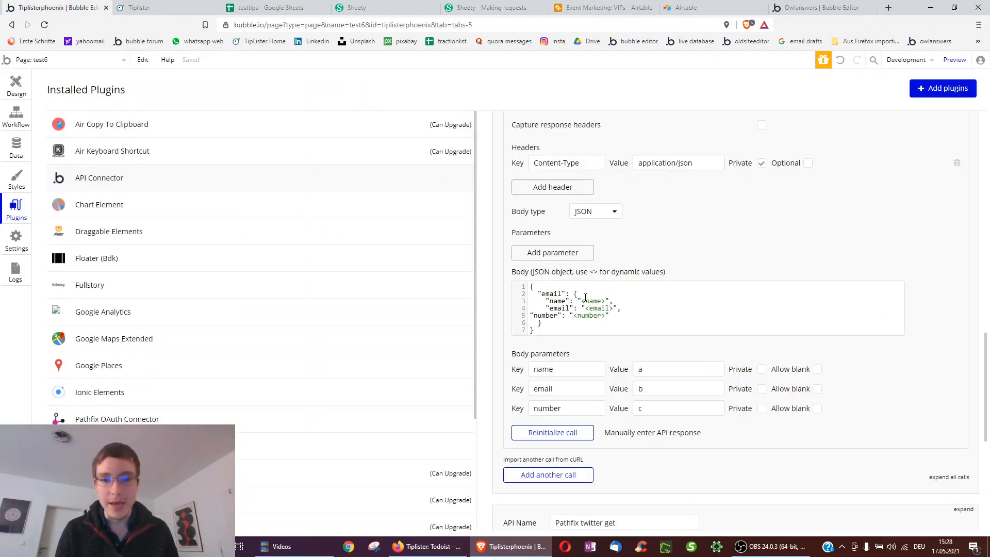
- Inspect the PUT call's JSON body: its outer and nested email keys and name placeholder
double_click(550, 294)
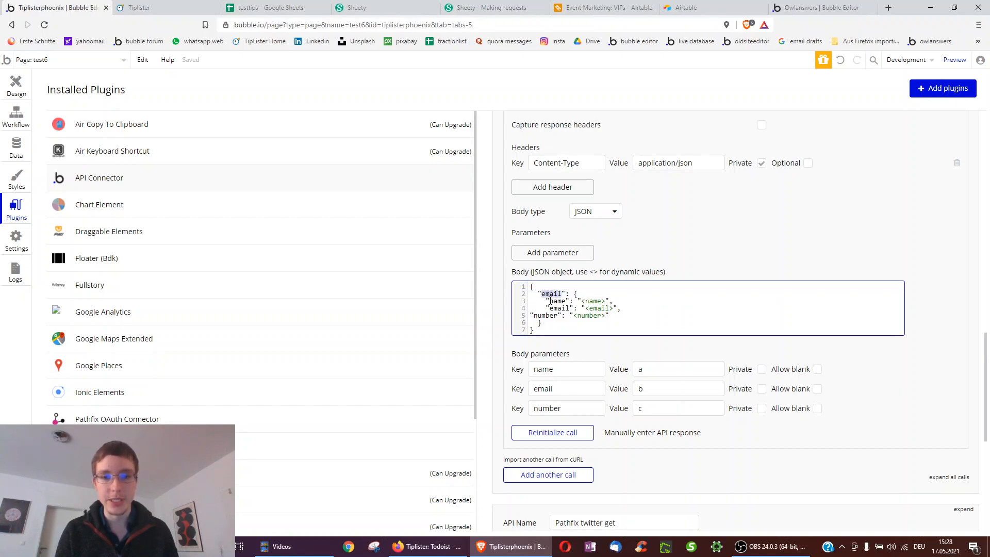
double_click(554, 309)
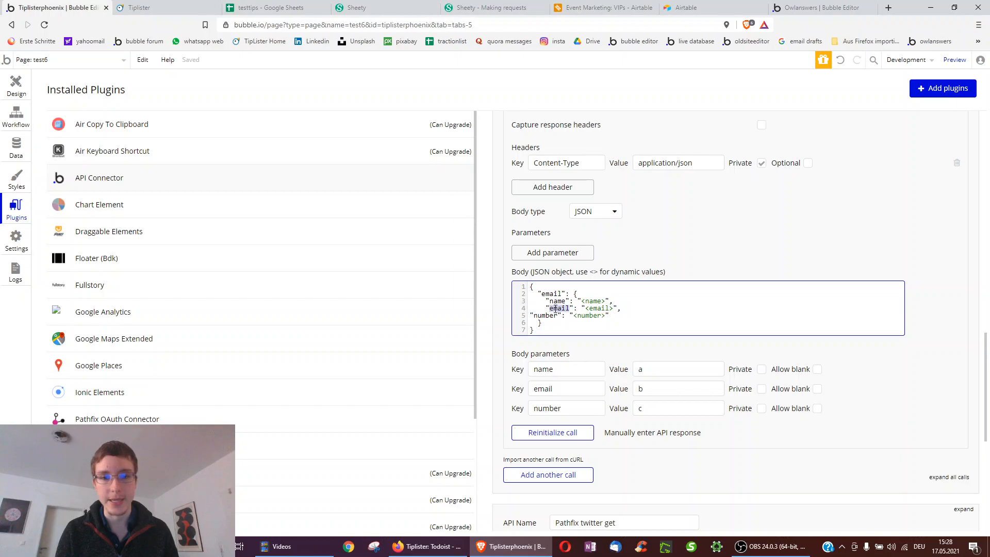
double_click(595, 300)
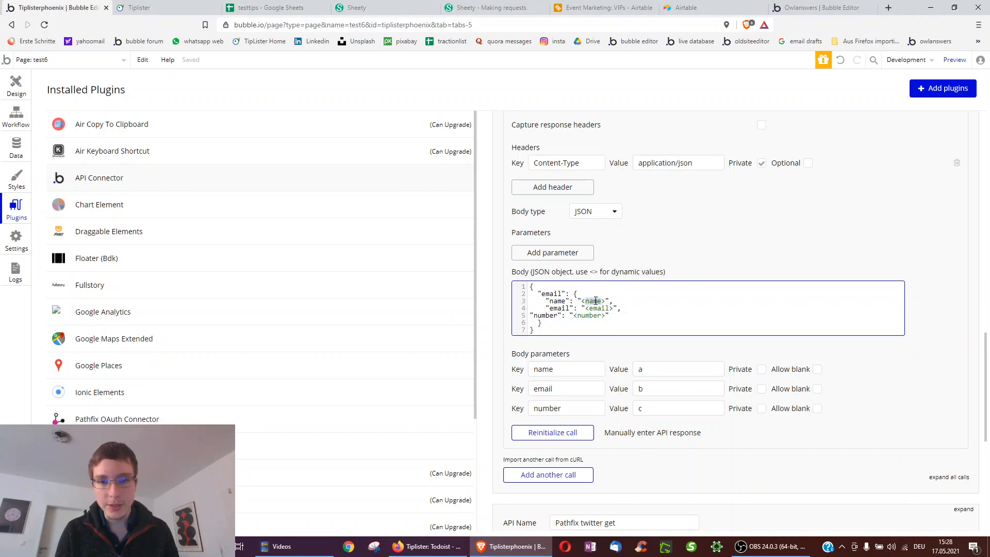
left_click(586, 301)
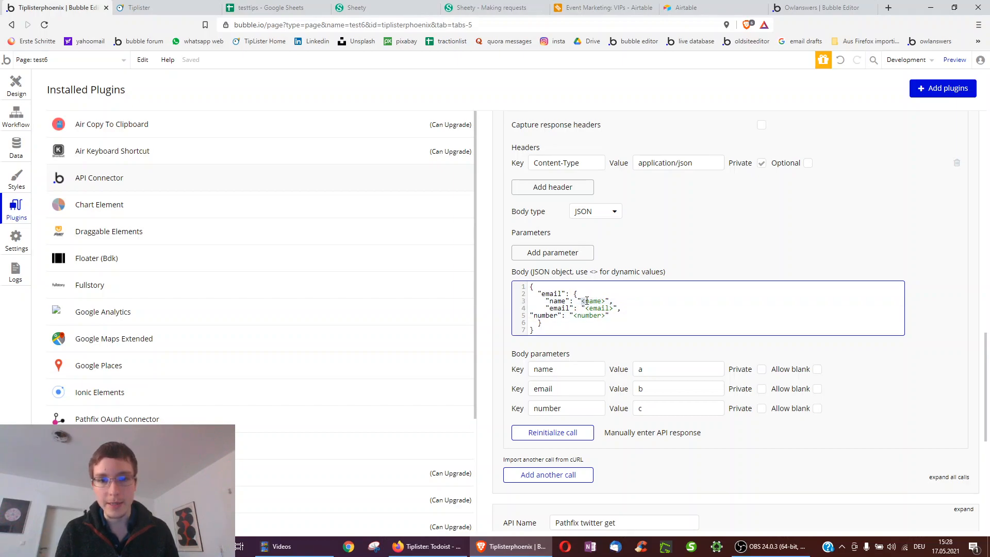
left_click_drag(605, 301, 601, 301)
scroll(588, 313, "down", 1)
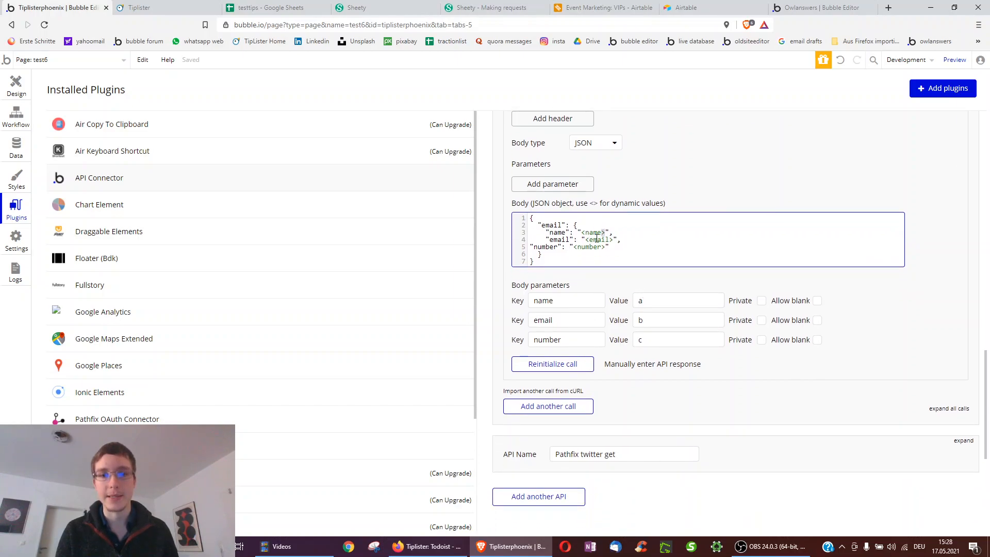
scroll(649, 181, "up", 1)
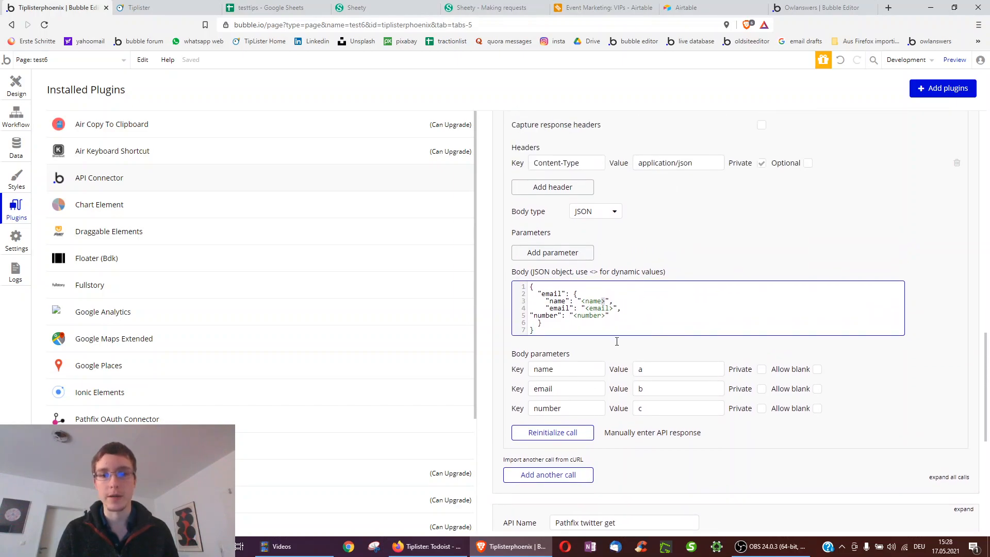
- Check the body parameters' test values a, b and c for name, email and number
left_click(647, 367)
key("Tab")
left_click(648, 371)
left_click(643, 388)
left_click(651, 407)
scroll(650, 405, "up", 2)
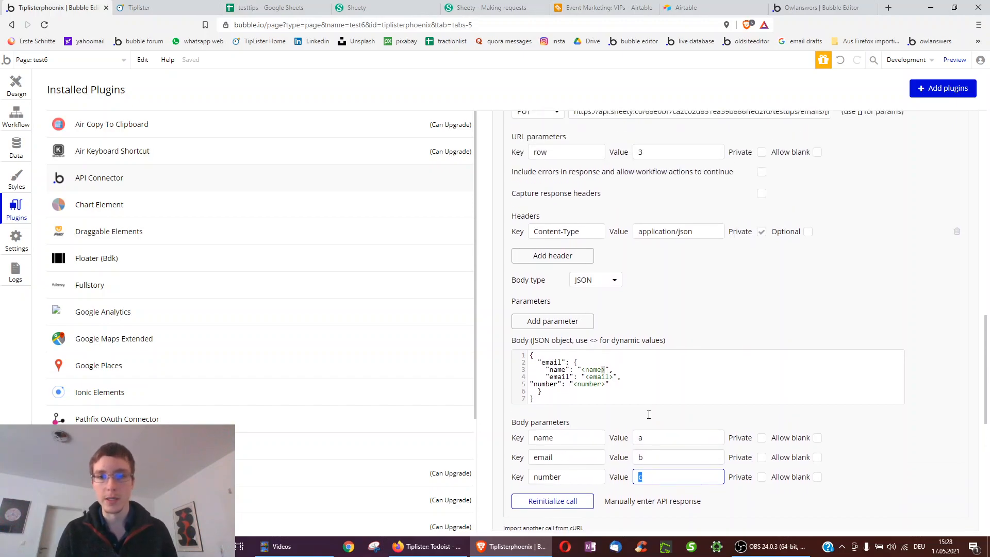
scroll(651, 405, "down", 1)
left_click(465, 5)
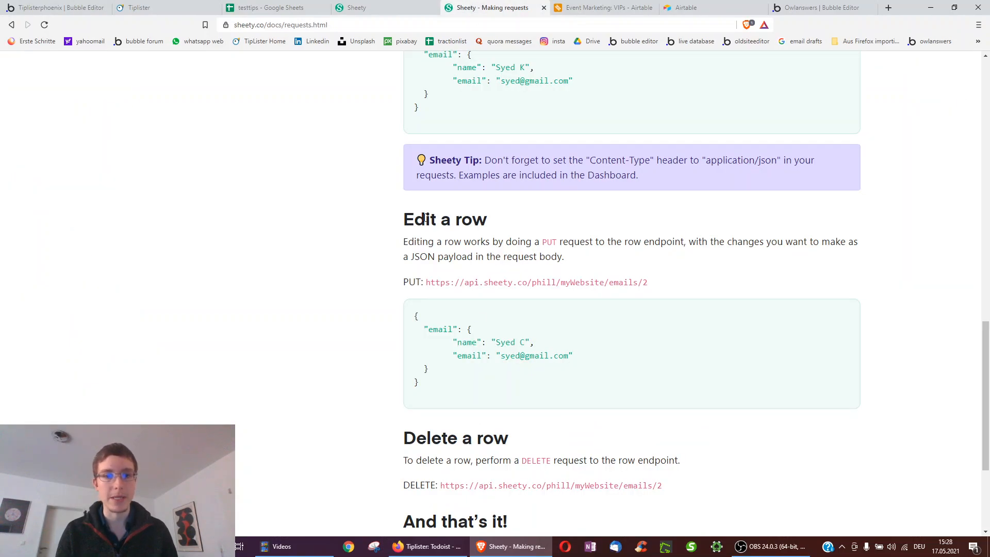
- Pick apart the Edit a row example body's email object and its name and email keys
double_click(436, 331)
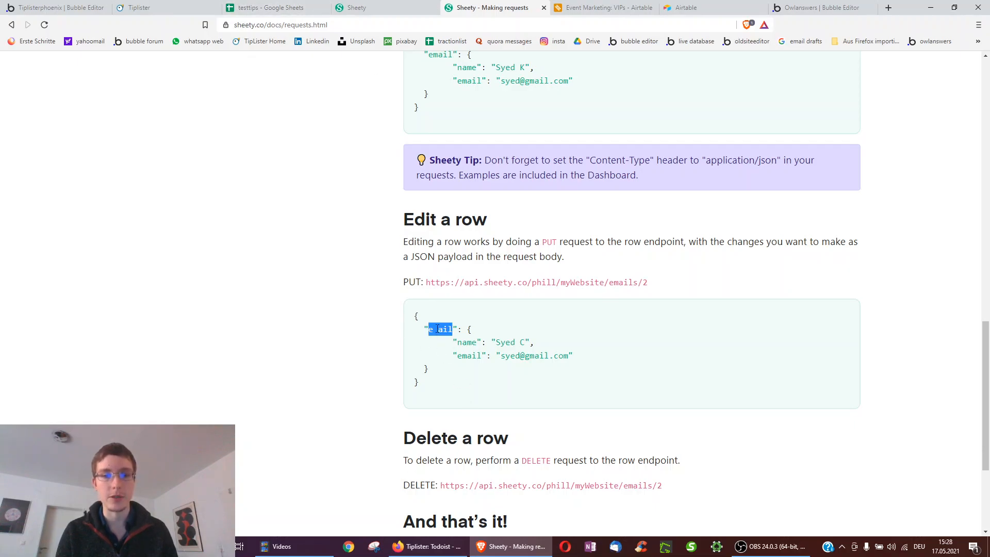
double_click(466, 343)
left_click(467, 367)
double_click(470, 355)
double_click(531, 343)
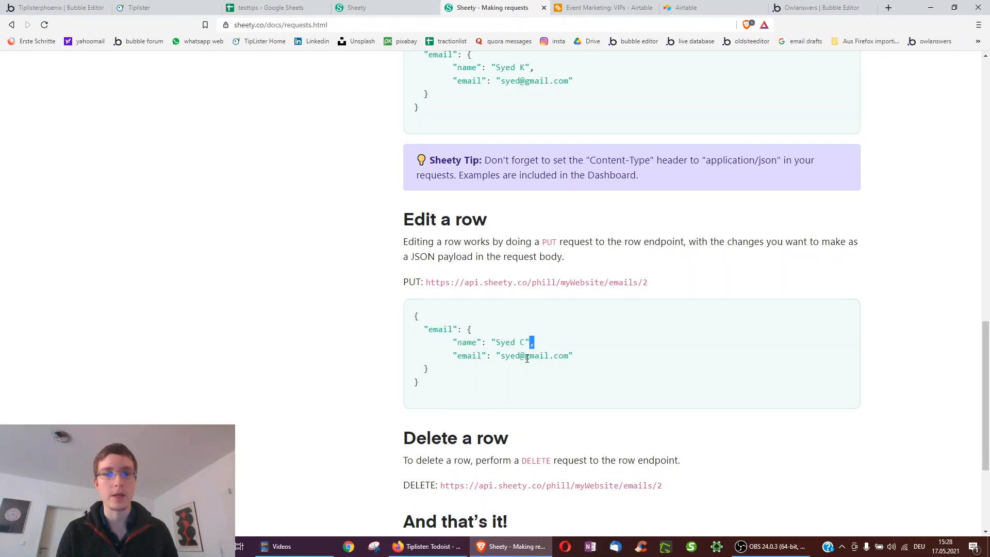
double_click(580, 360)
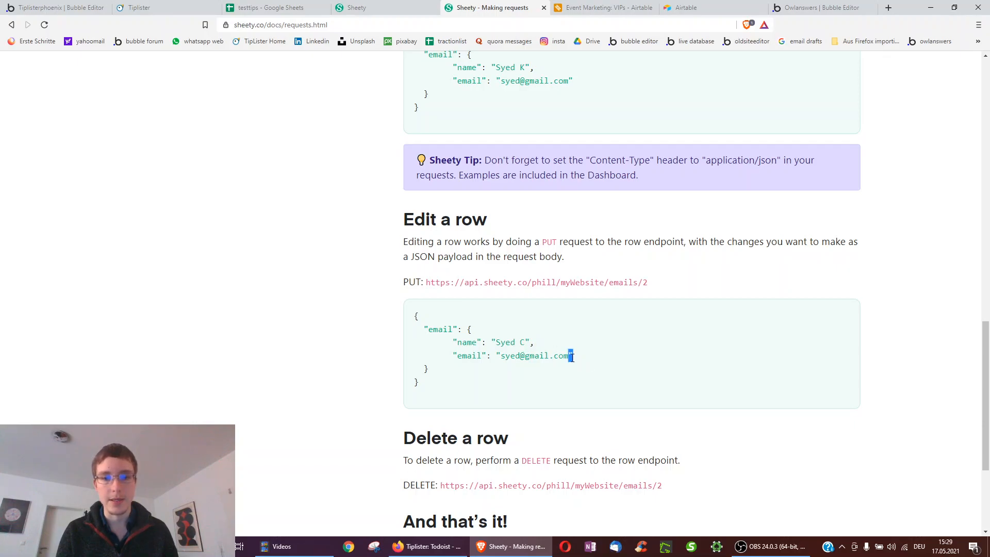
left_click(54, 7)
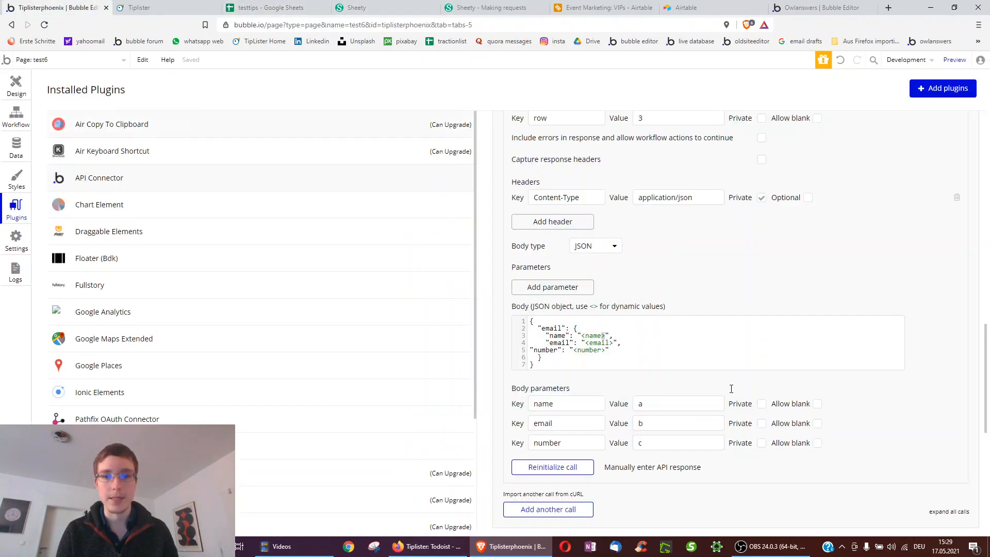
left_click(586, 338)
double_click(612, 335)
left_click_drag(617, 345, 612, 352)
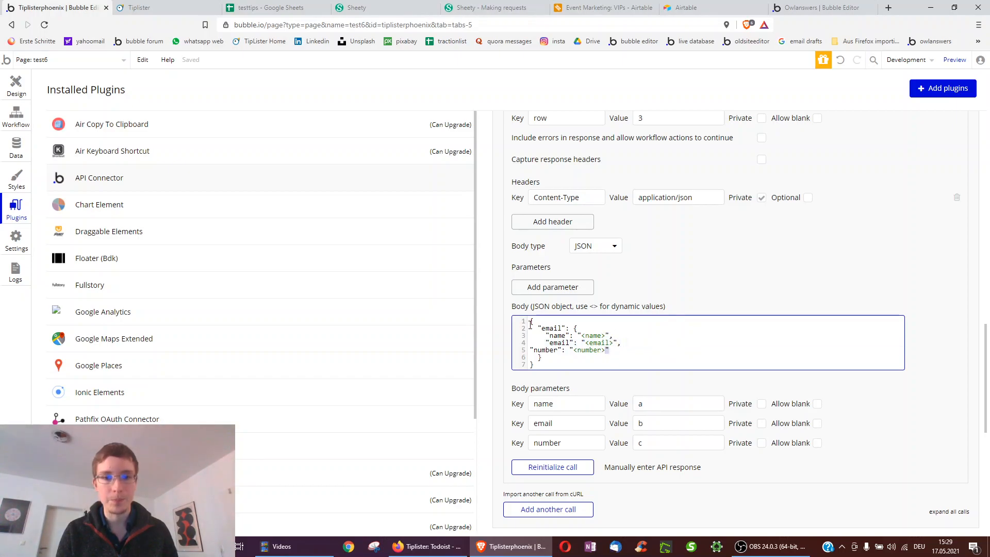
left_click(545, 363)
scroll(569, 370, "down", 1)
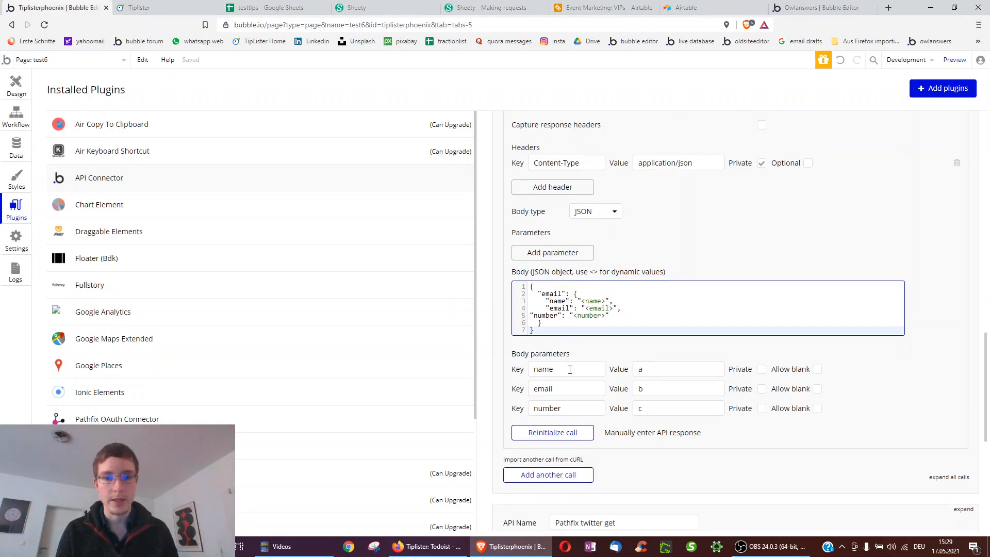
- Reinitialize the PUT call and view its raw response data, including the id key
left_click(552, 433)
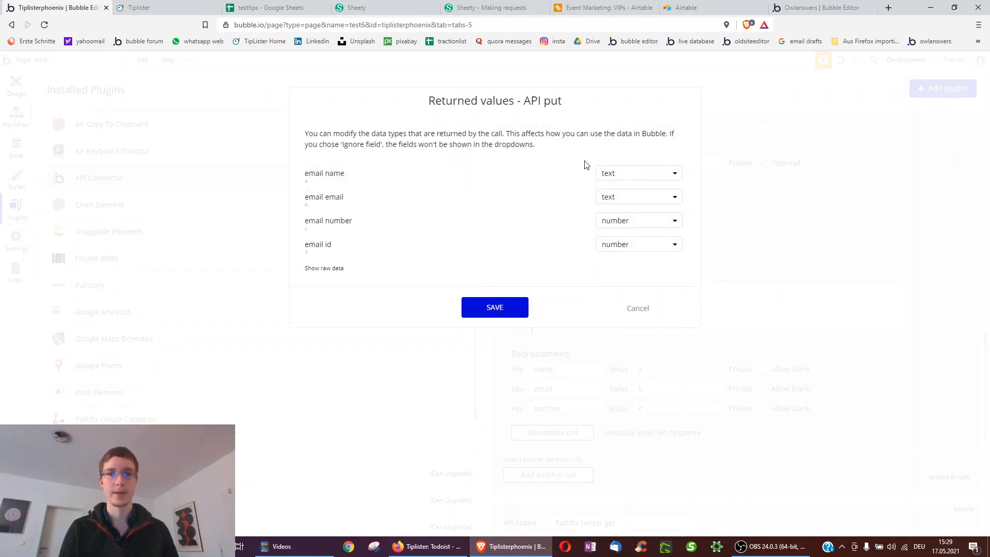
left_click(334, 268)
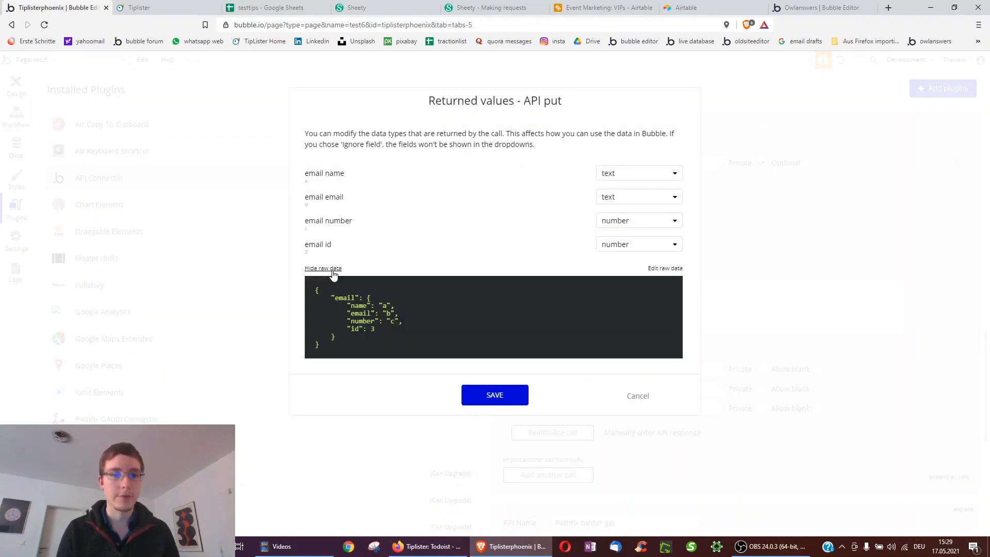
left_click_drag(347, 328, 364, 329)
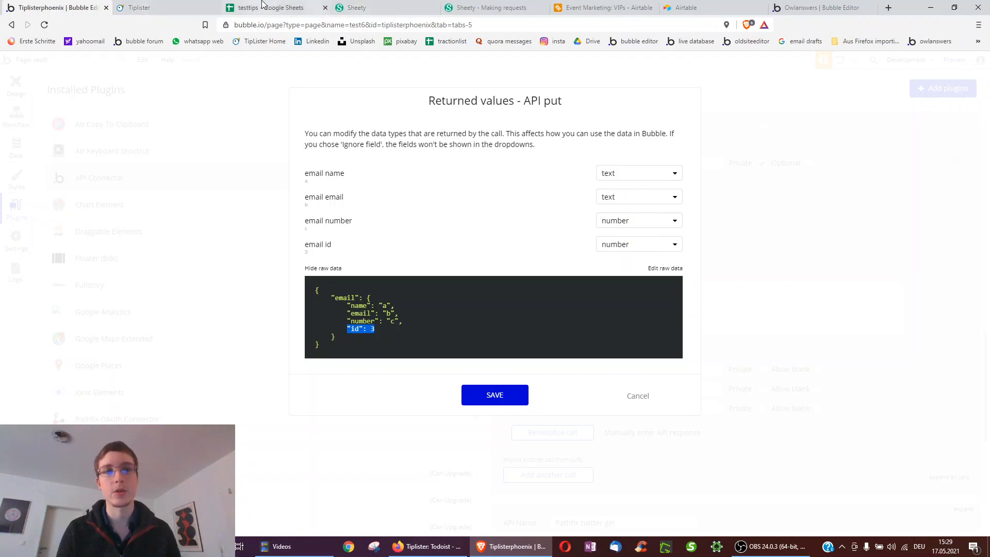
- Review the email number and email id field types, leaving them unchanged, then check the sheet
left_click(609, 220)
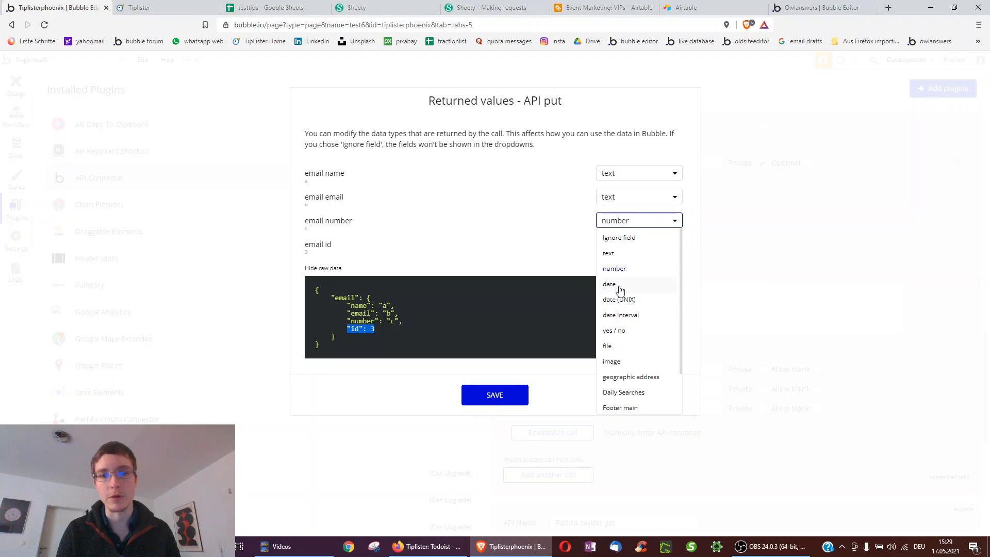
left_click(535, 236)
left_click(602, 220)
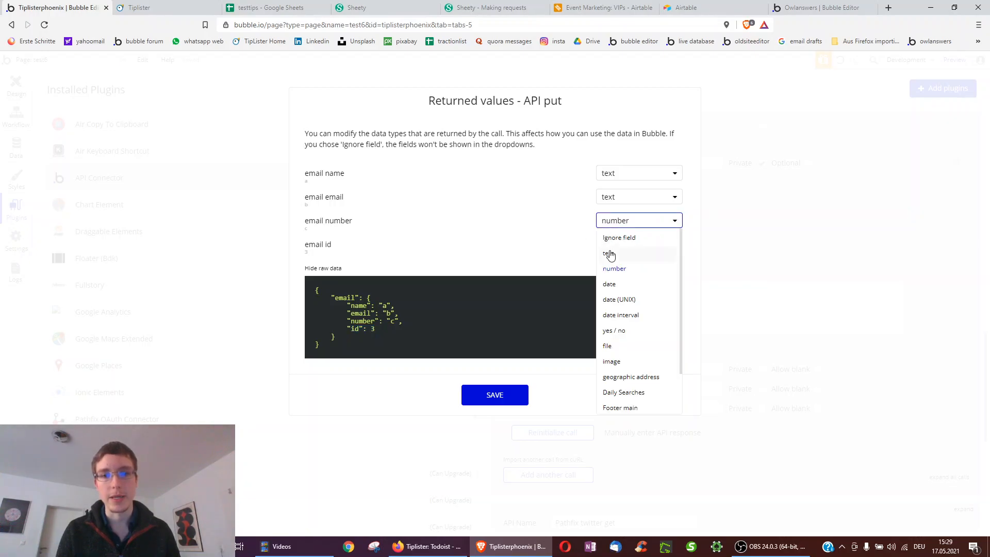
left_click(475, 228)
left_click(609, 245)
left_click(536, 235)
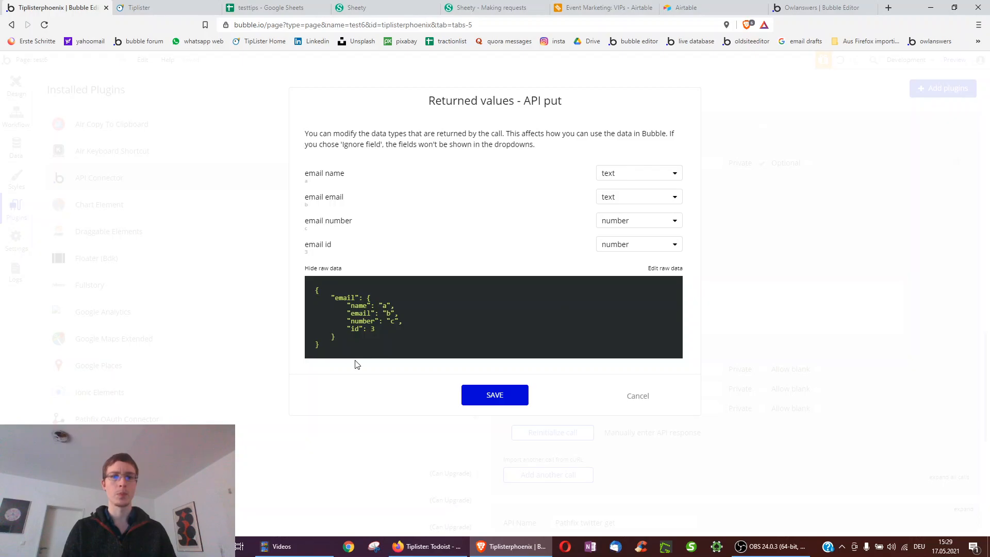
left_click_drag(351, 329, 385, 331)
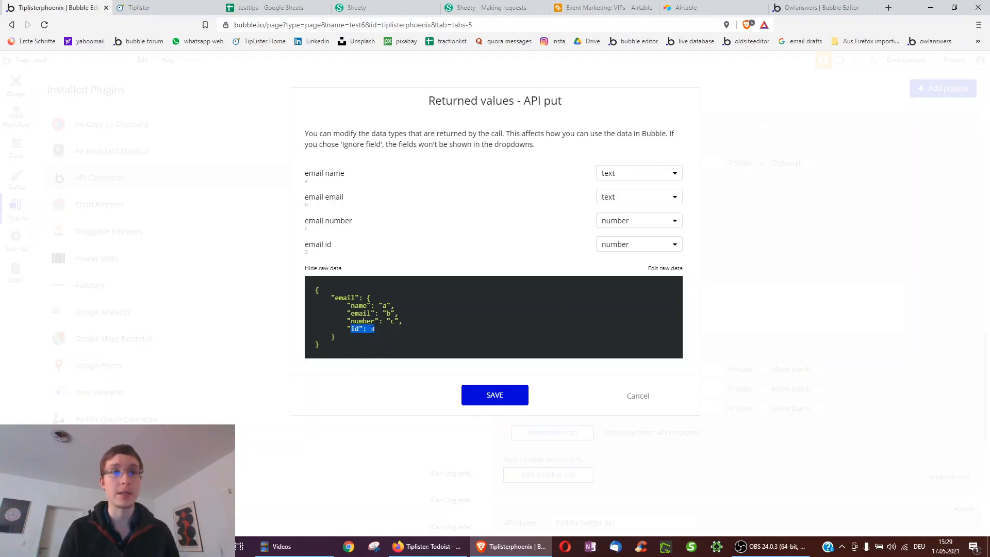
left_click(268, 7)
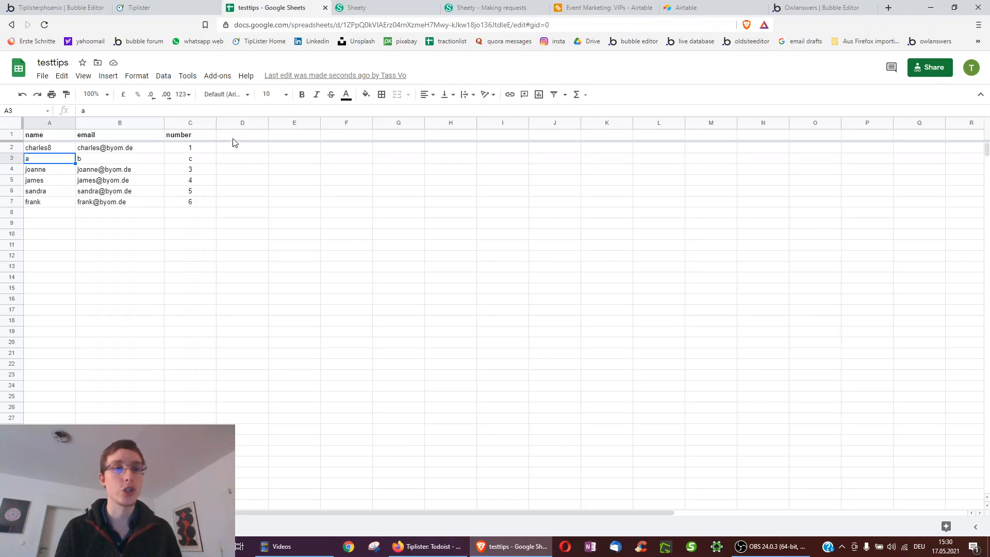
- Change the testtips sheet's column C header from id to number, then go back to Bubble's returned-values dialog
left_click(175, 139)
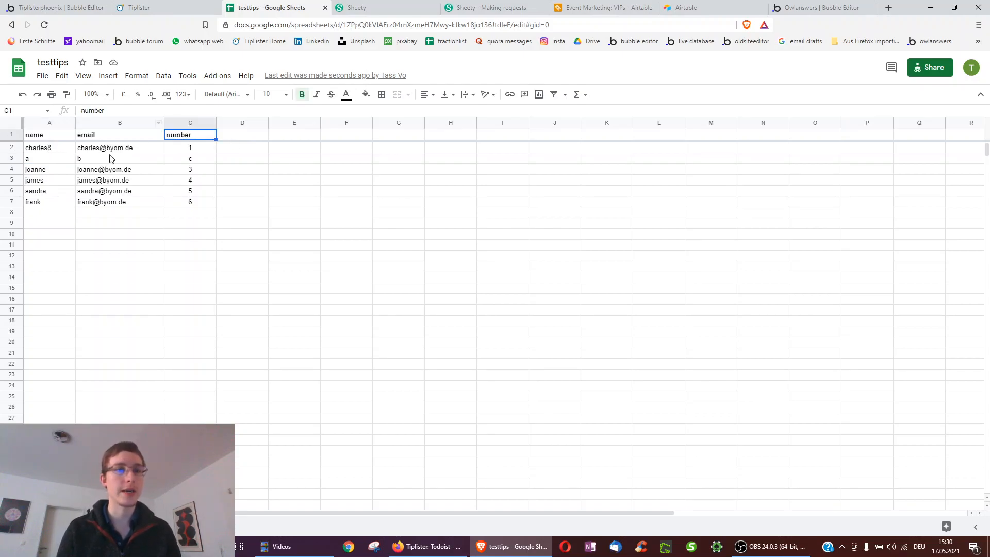
type("id")
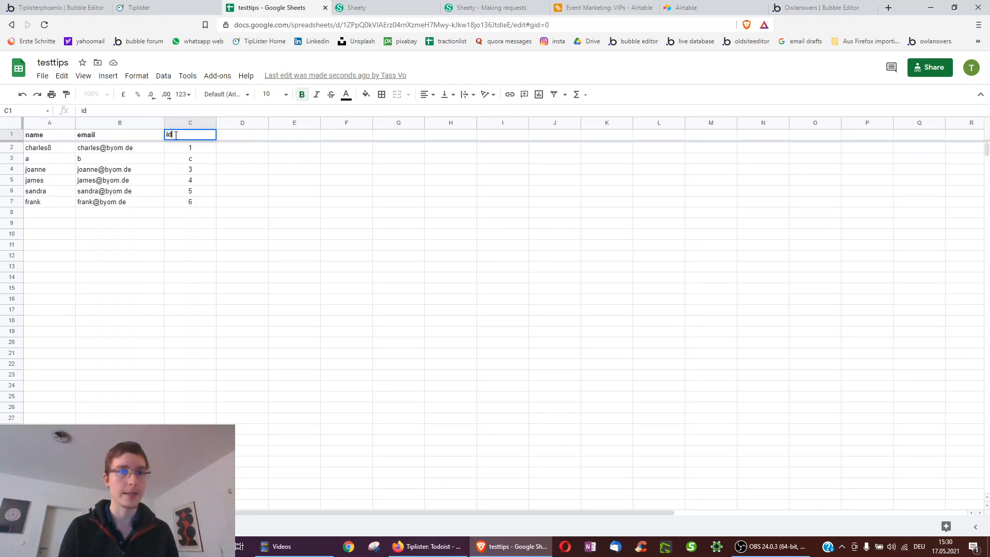
left_click(190, 277)
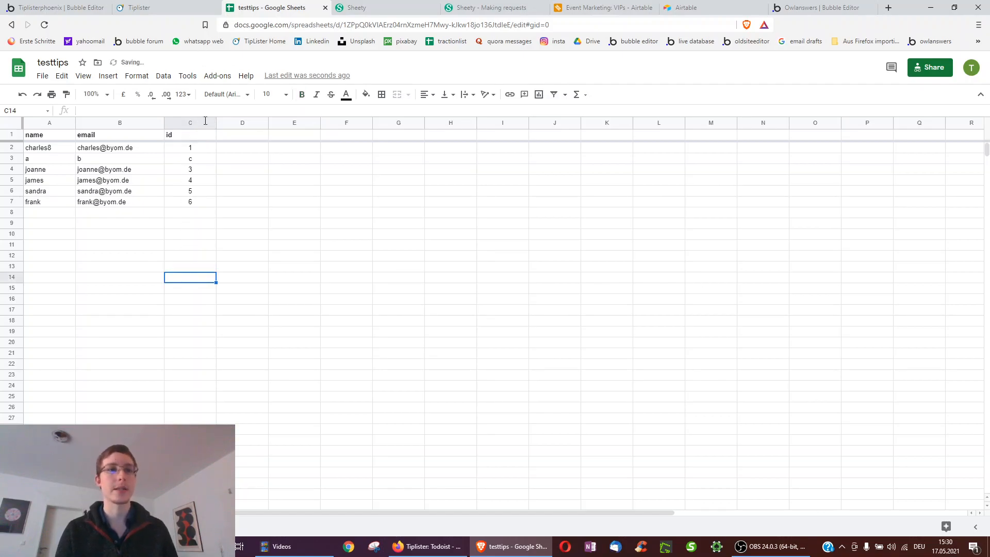
left_click(22, 7)
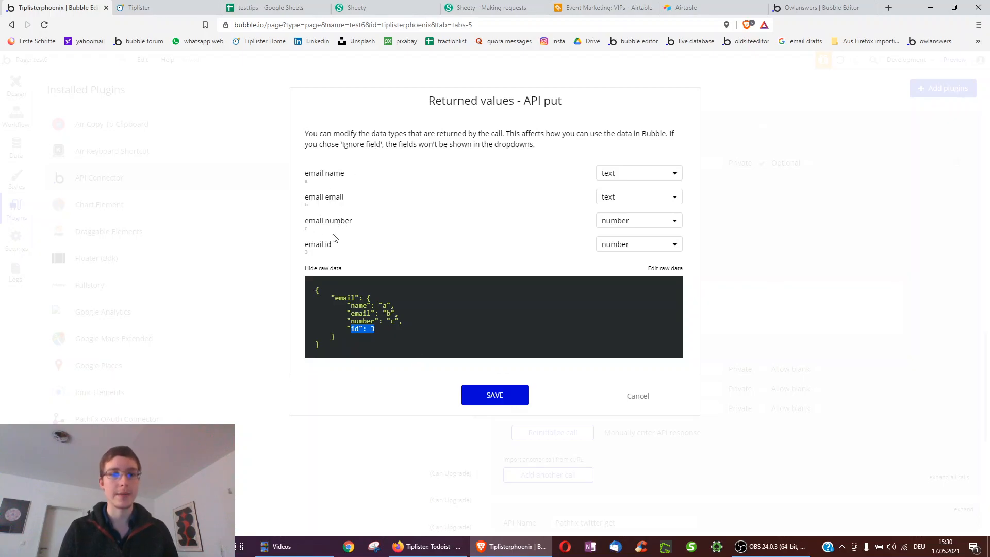
left_click(252, 8)
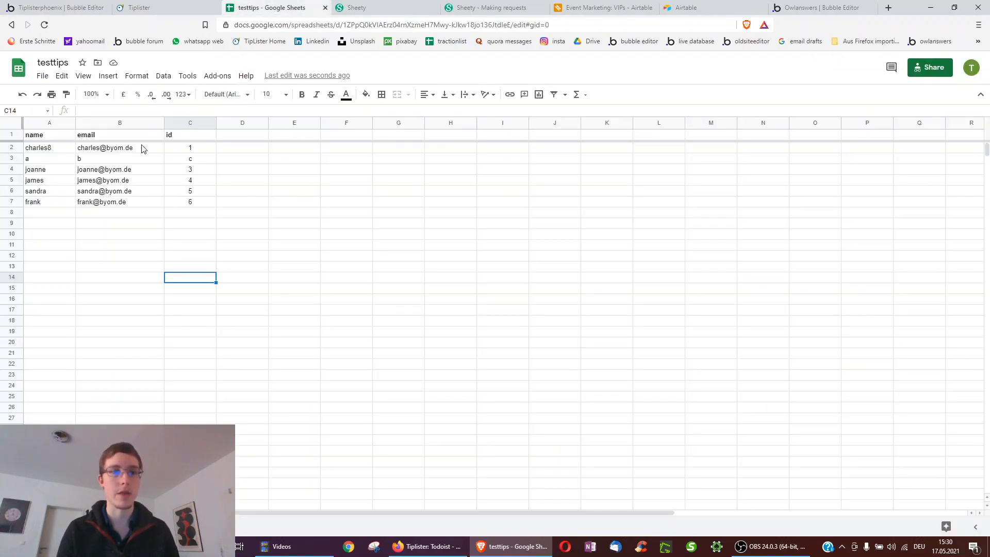
left_click(177, 136)
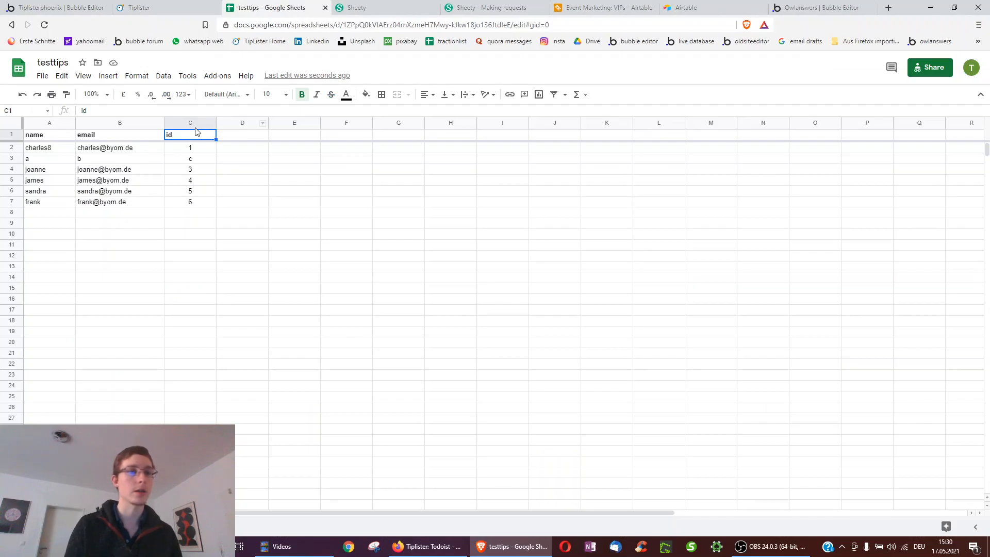
type("number")
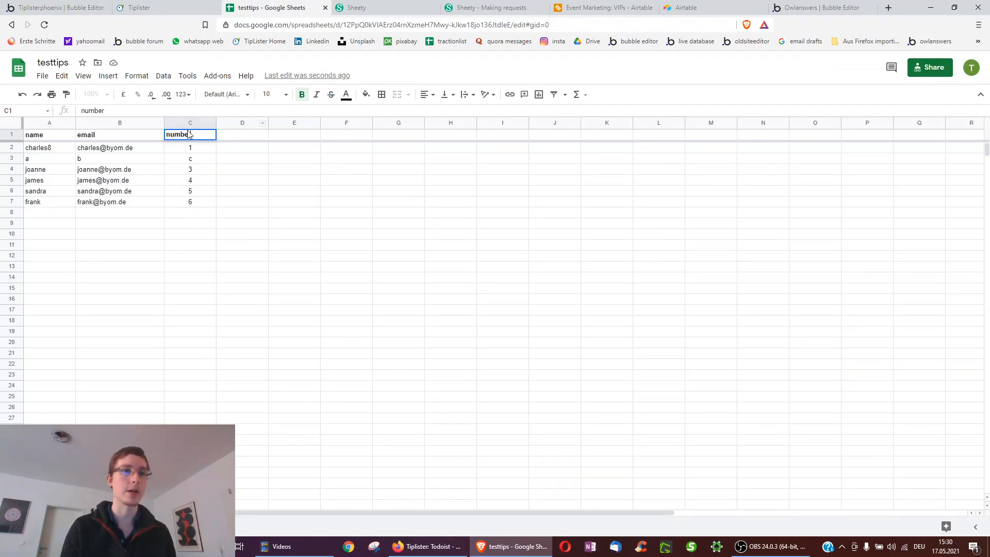
left_click(201, 261)
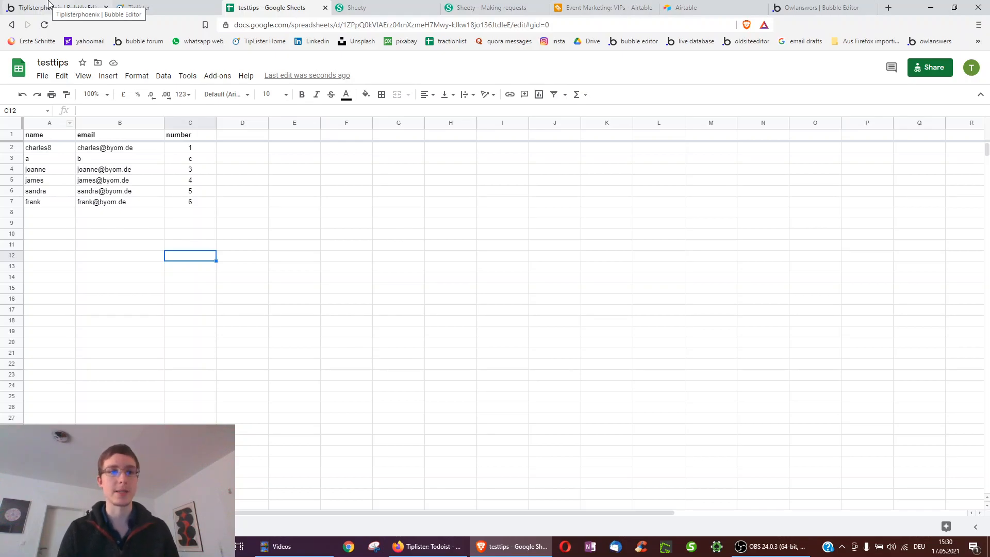
left_click(49, 5)
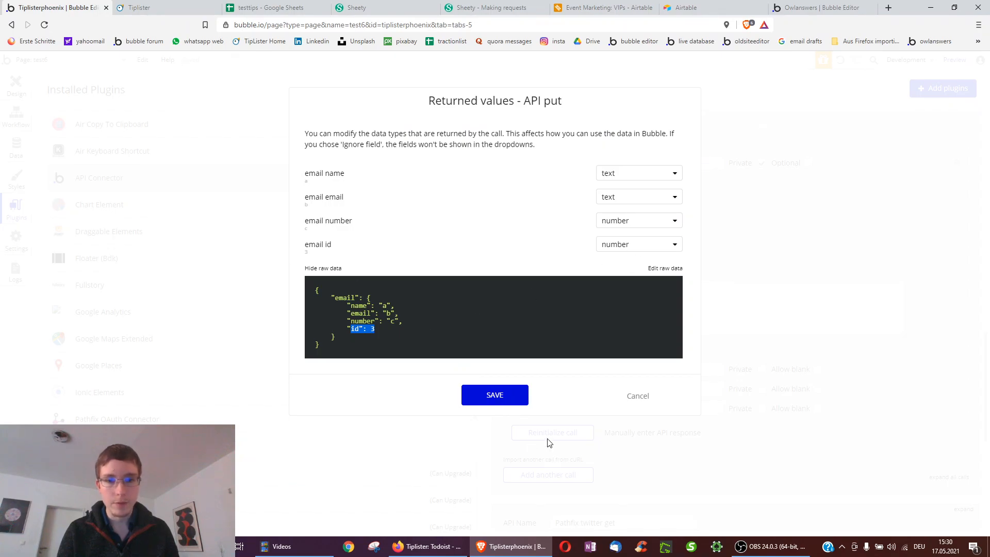
- Save the PUT call's returned value types and return to page test6's design view
left_click(495, 395)
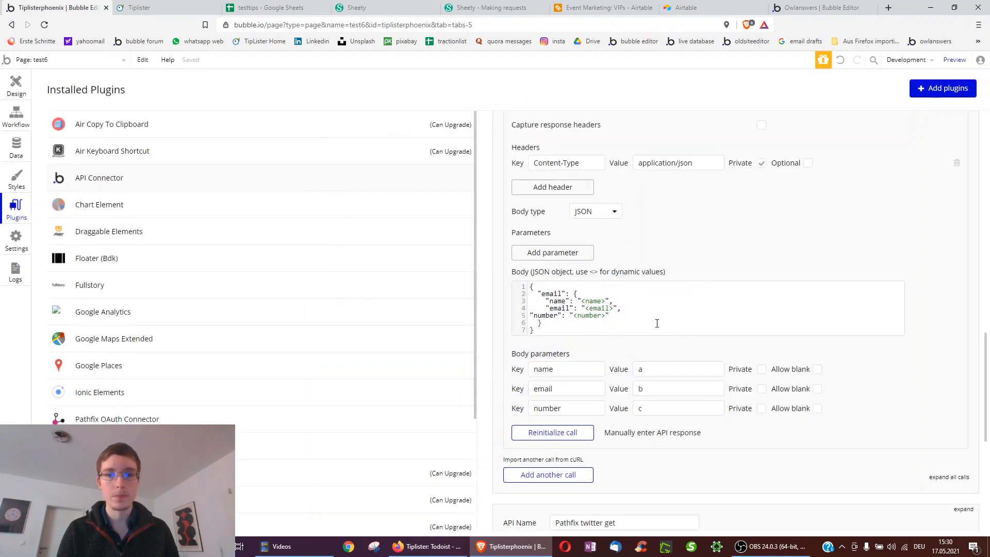
scroll(686, 309, "up", 2)
scroll(688, 320, "up", 1)
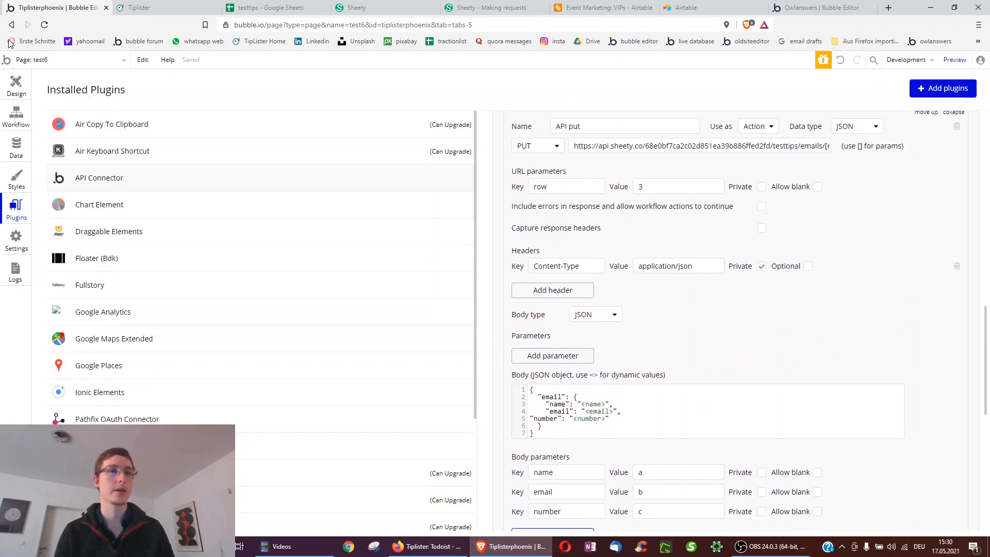
left_click(16, 84)
scroll(462, 257, "down", 2)
scroll(463, 256, "down", 3)
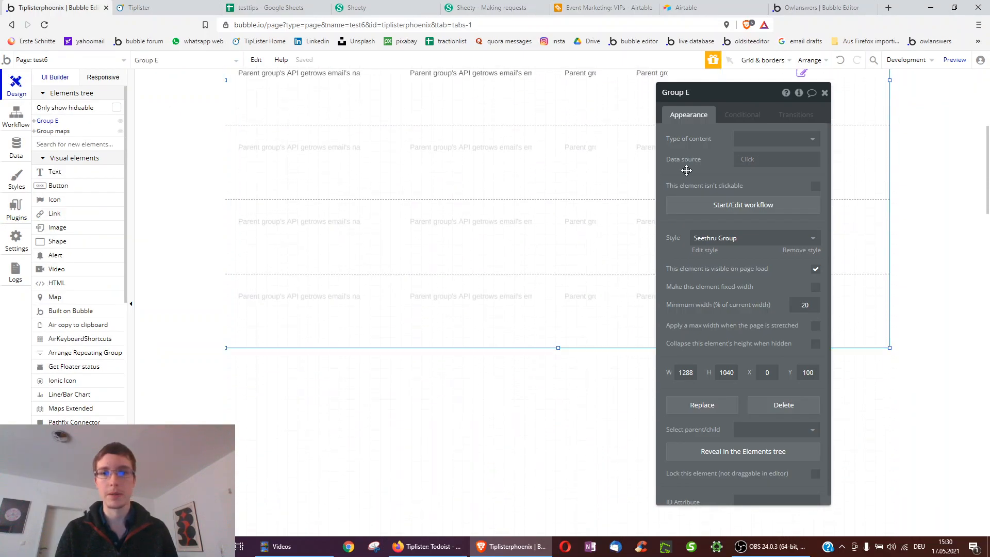
scroll(427, 257, "down", 1)
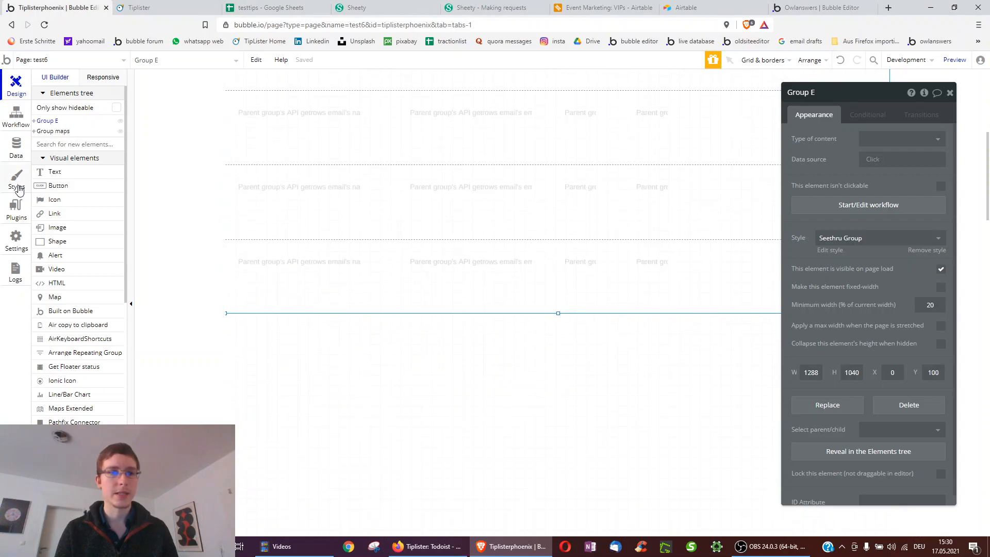
scroll(68, 382, "down", 1)
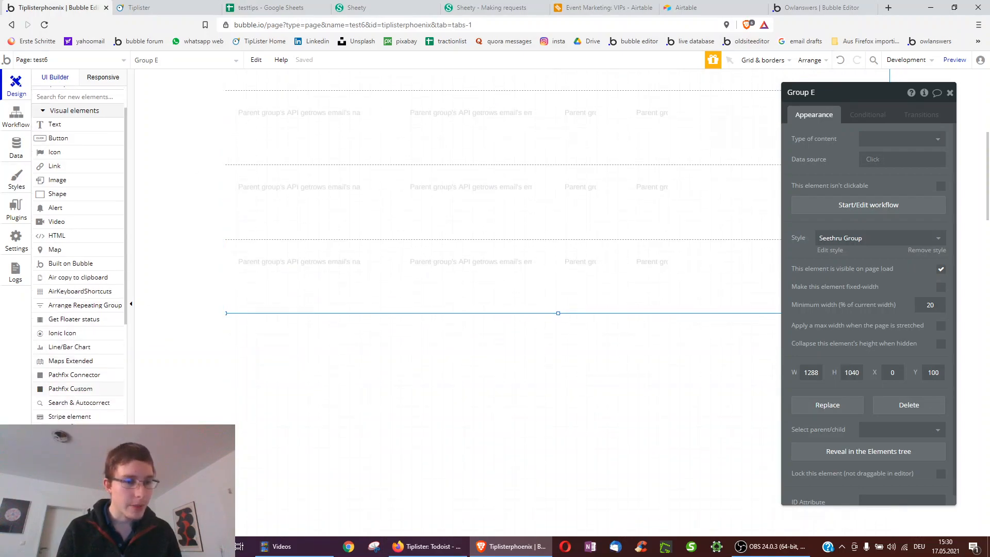
- Draw a new repeating group below the list with content type API filter row email
left_click_drag(273, 357, 509, 512)
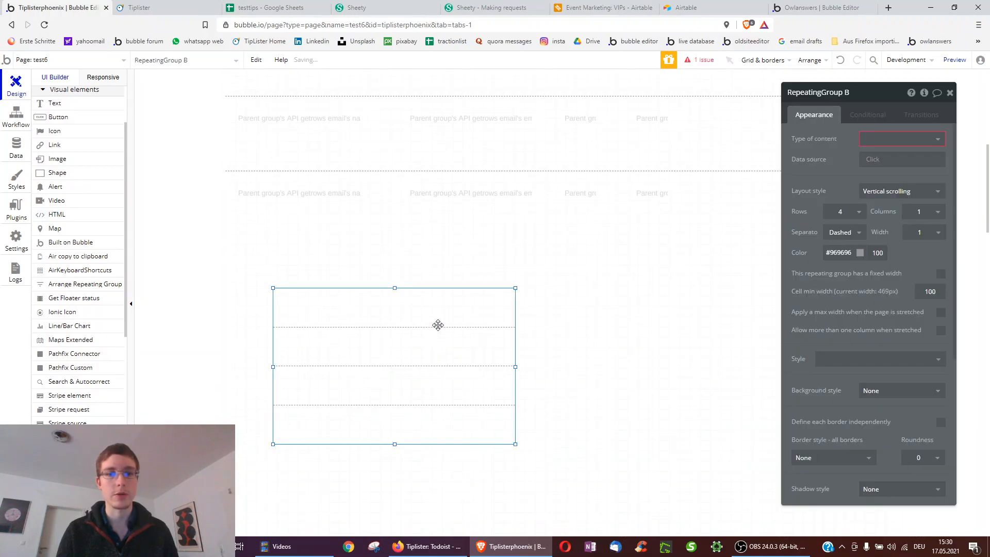
left_click(814, 155)
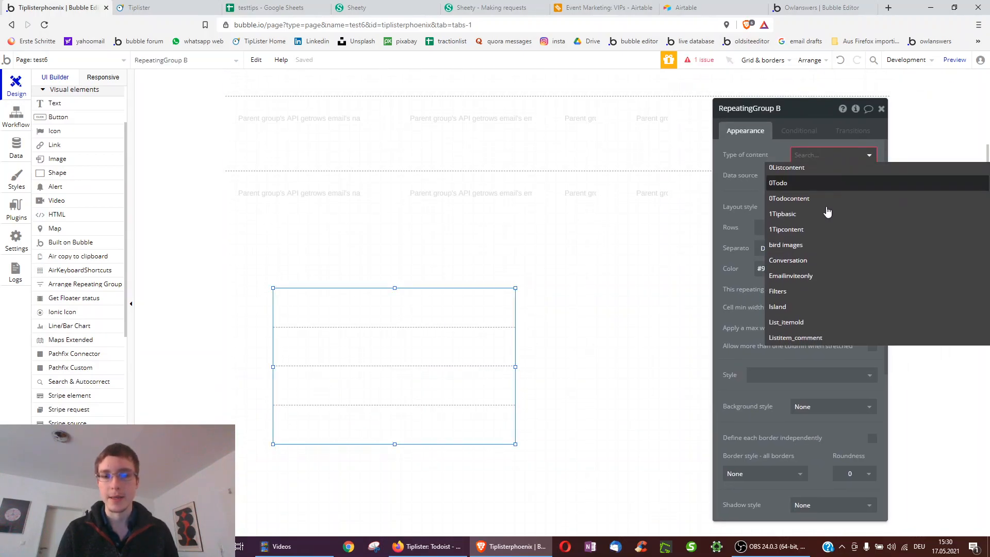
scroll(827, 271, "down", 15)
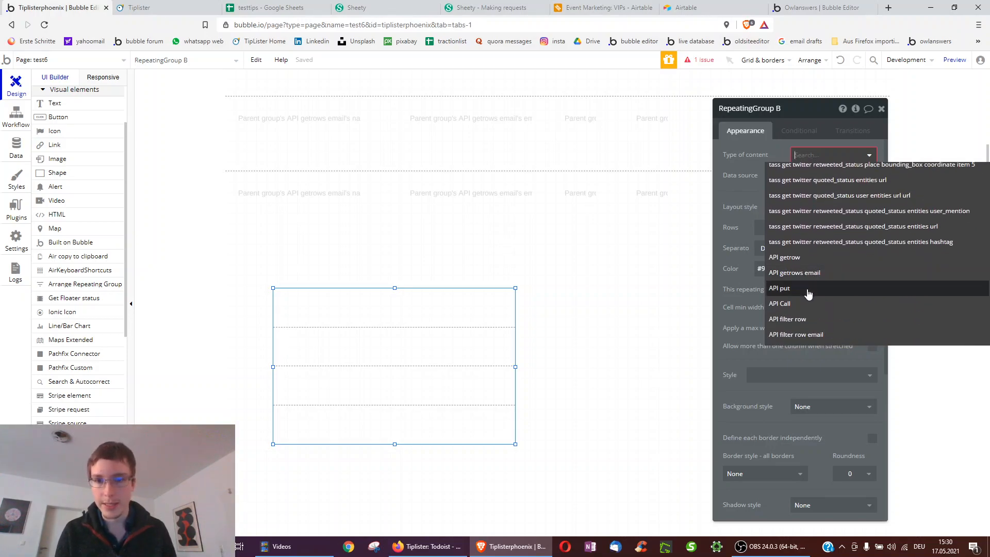
scroll(807, 289, "down", 2)
left_click(807, 272)
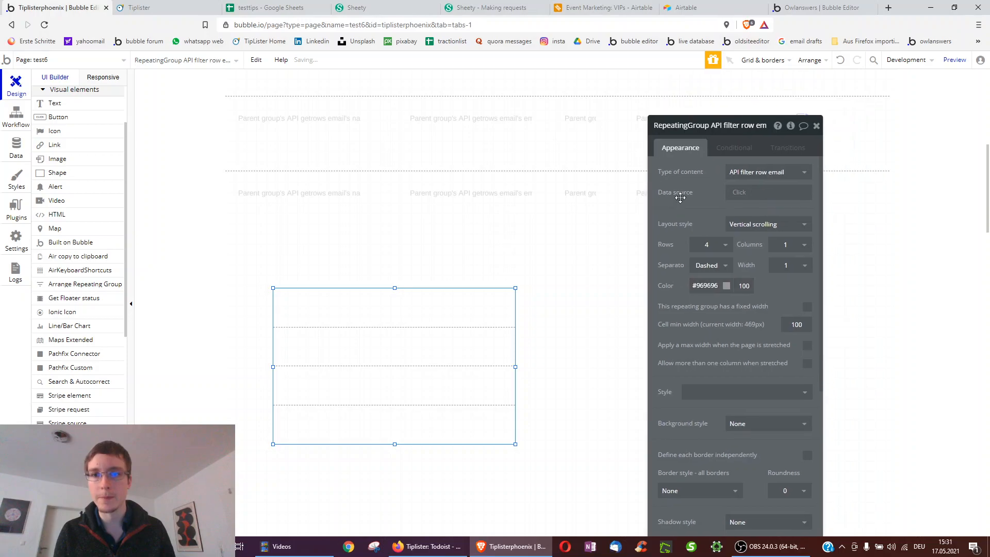
- Set its data source to Sheety - API getrows's emails's email, then delete the group
left_click(763, 201)
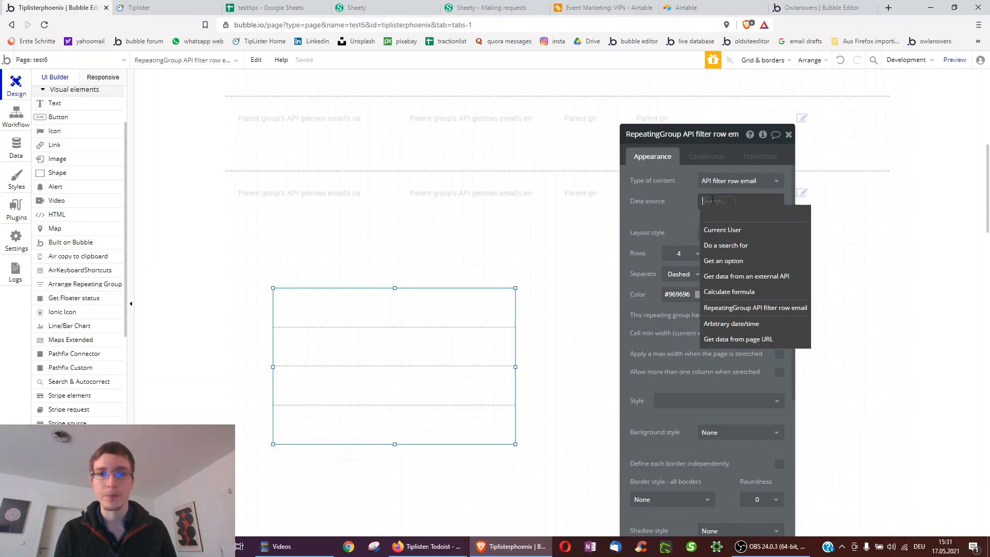
left_click(761, 283)
left_click(570, 158)
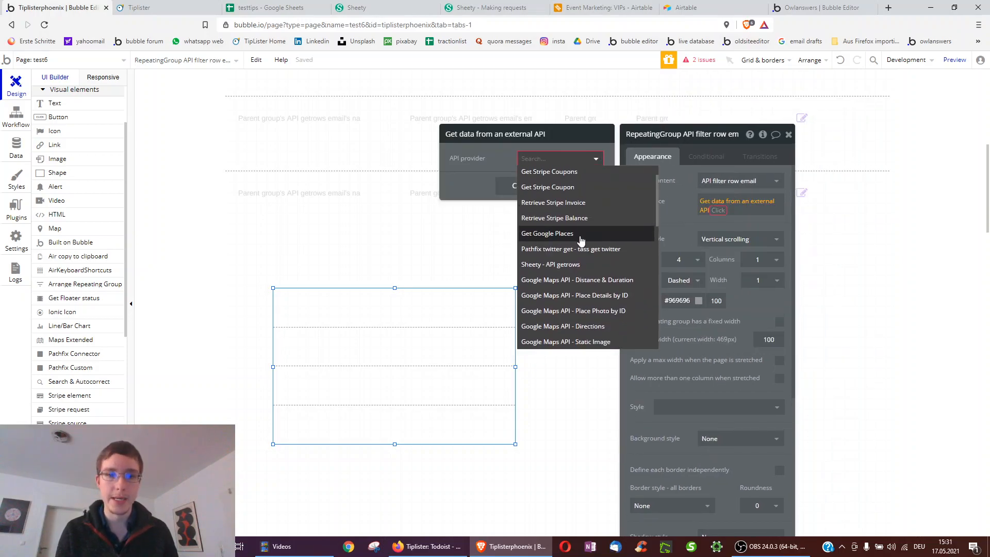
left_click(565, 269)
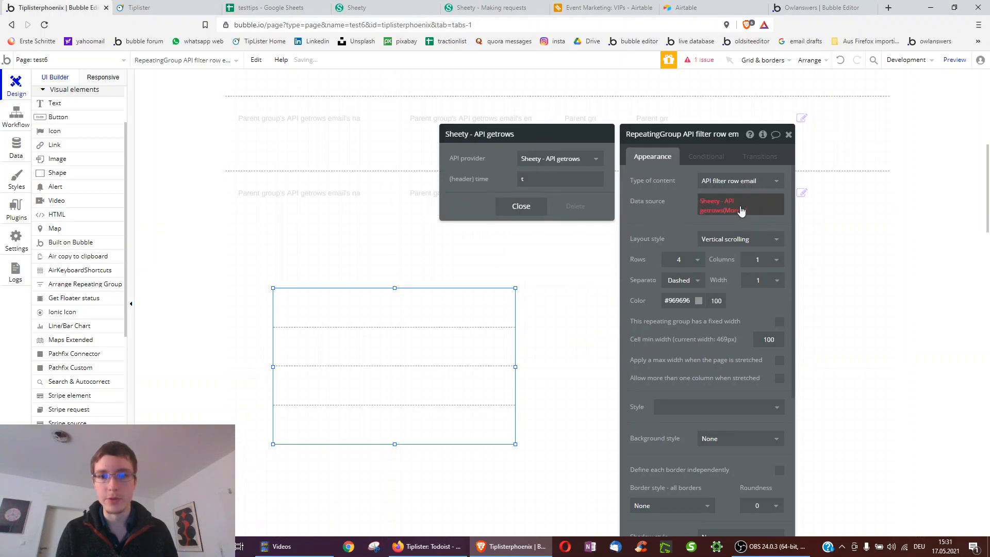
left_click(725, 209)
left_click(708, 216)
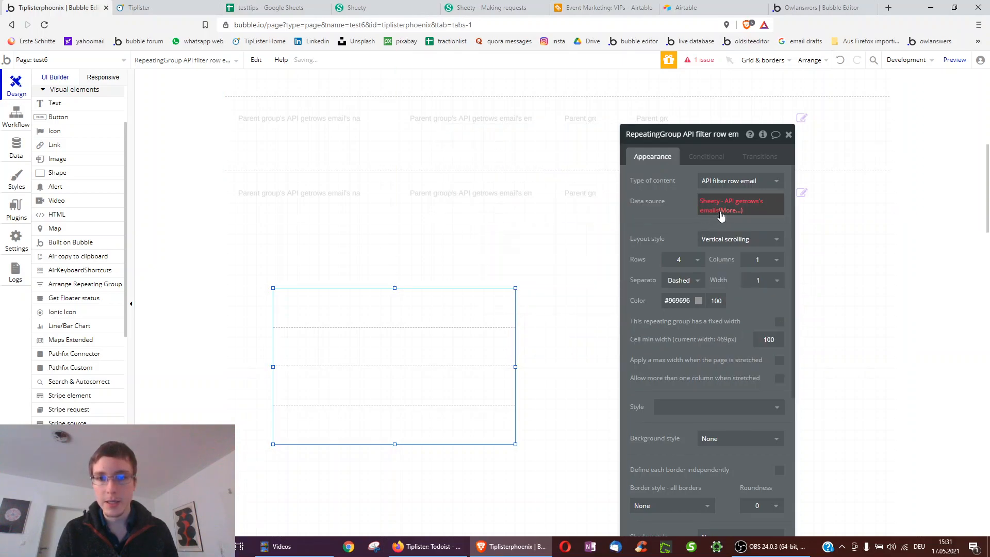
left_click(725, 212)
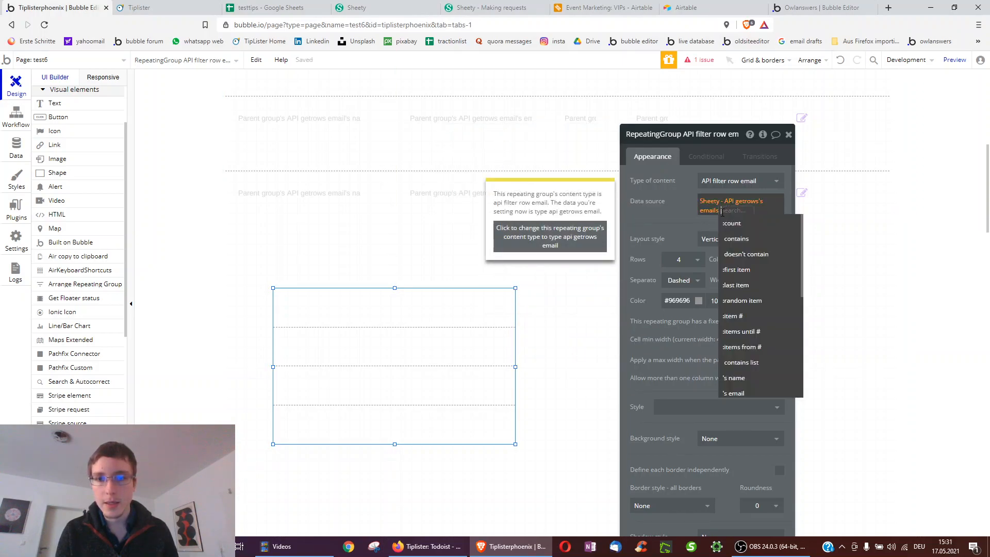
left_click(734, 393)
left_click(705, 214)
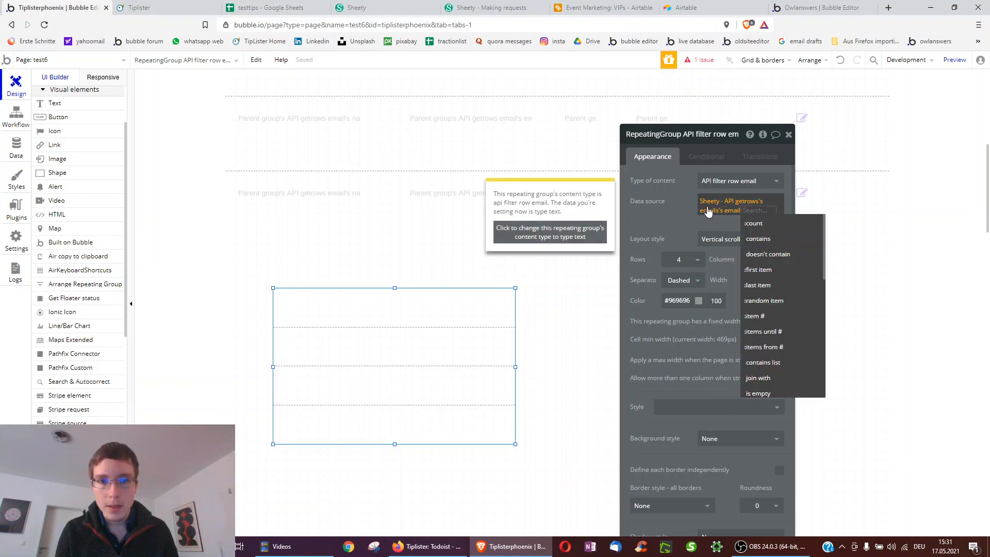
left_click(691, 224)
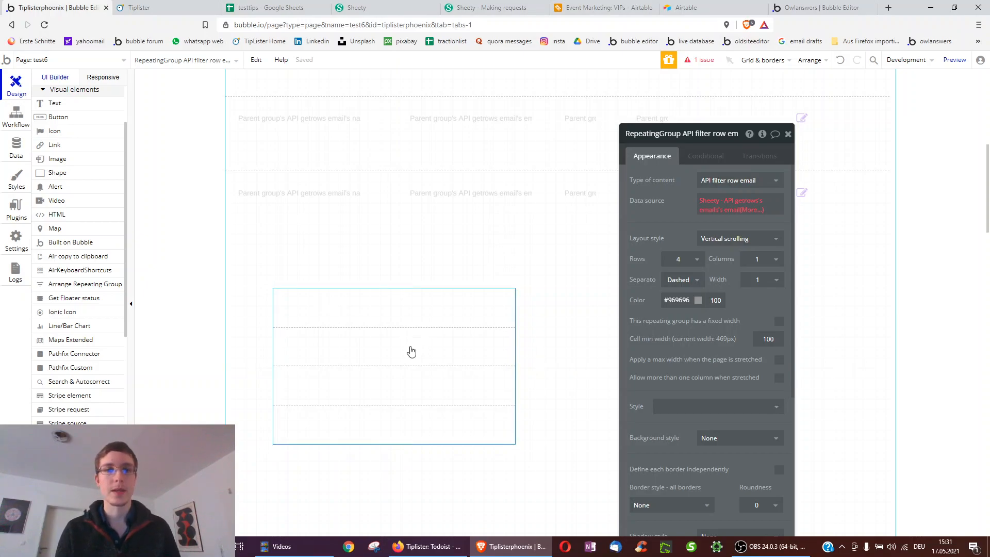
key("Delete")
scroll(410, 354, "up", 5)
- Check the first row's inline edit fields in the running Tiplister preview
left_click(423, 311)
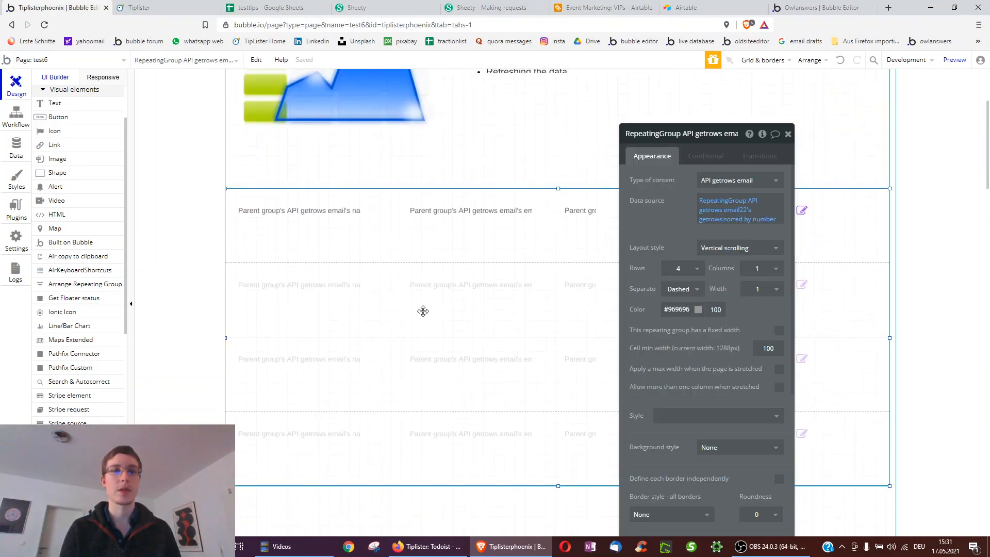
left_click(155, 8)
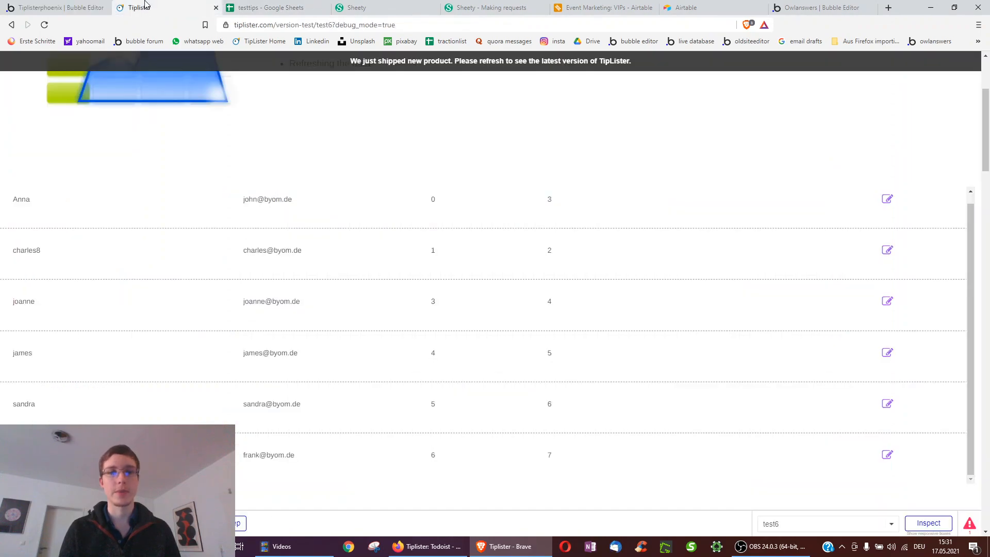
left_click(887, 201)
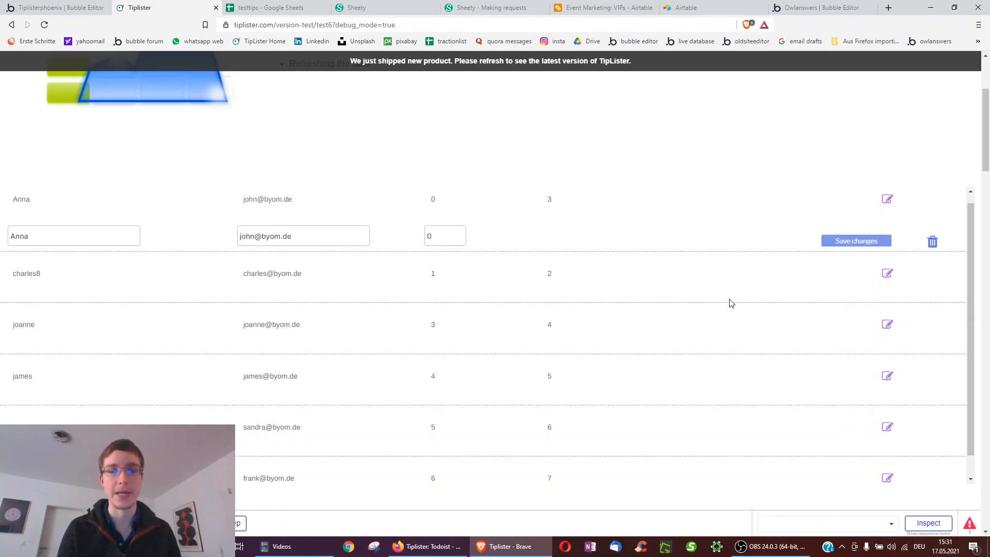
left_click(52, 6)
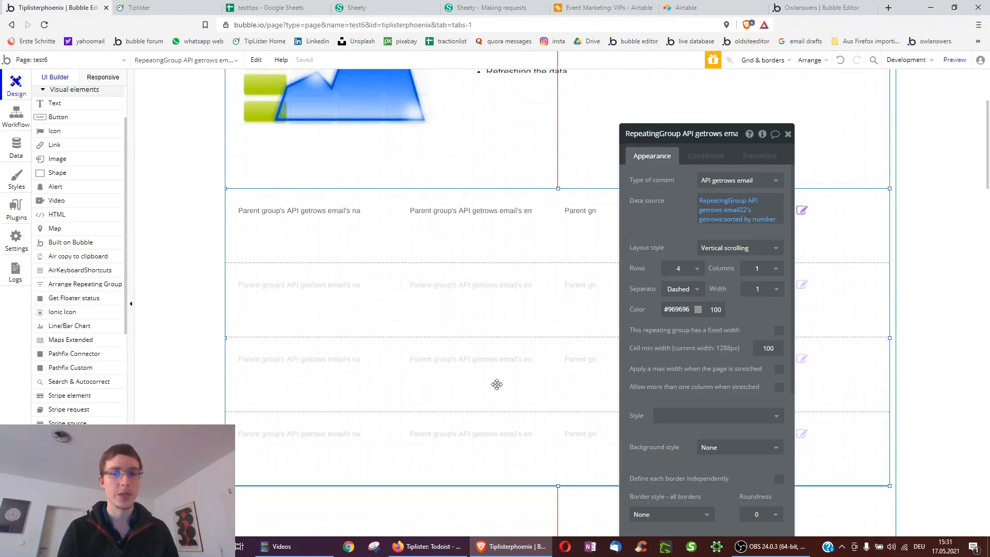
- Inspect the getrows repeating group's data source and open its element inspector
scroll(499, 382, "down", 2)
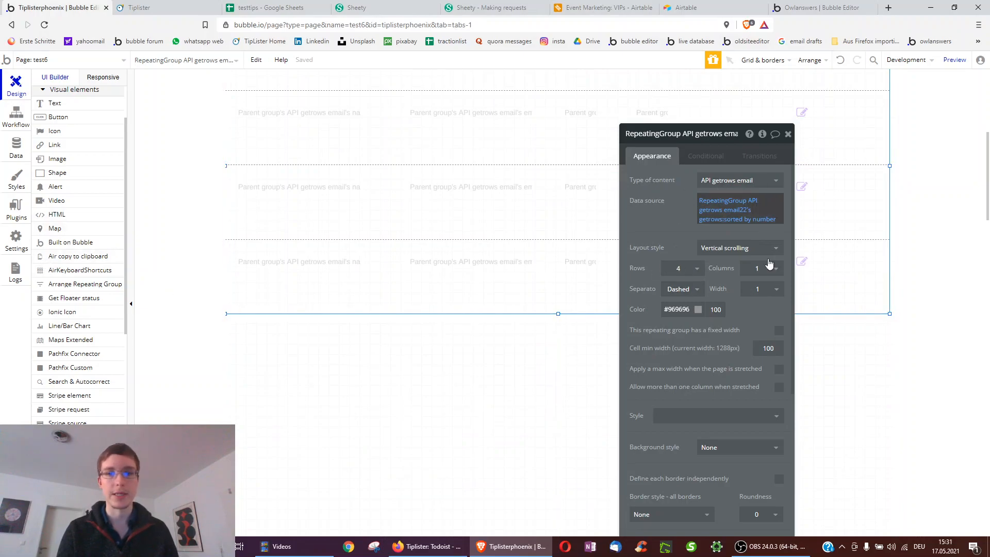
left_click(732, 213)
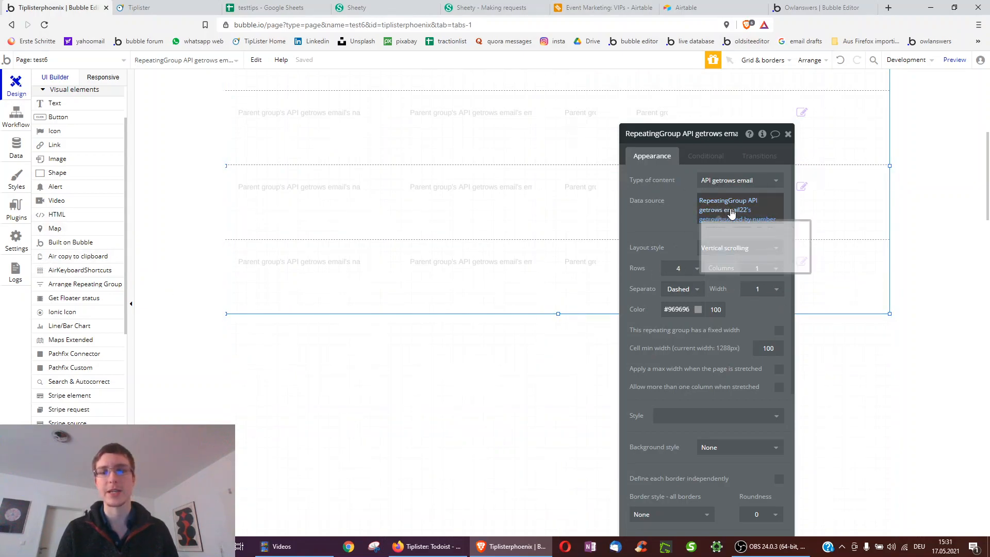
scroll(345, 280, "up", 3)
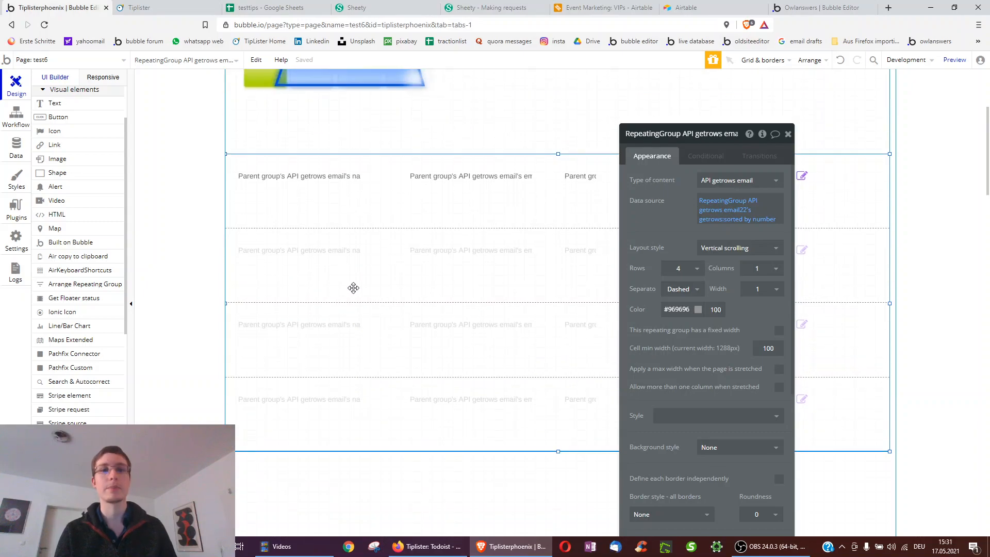
left_click(761, 133)
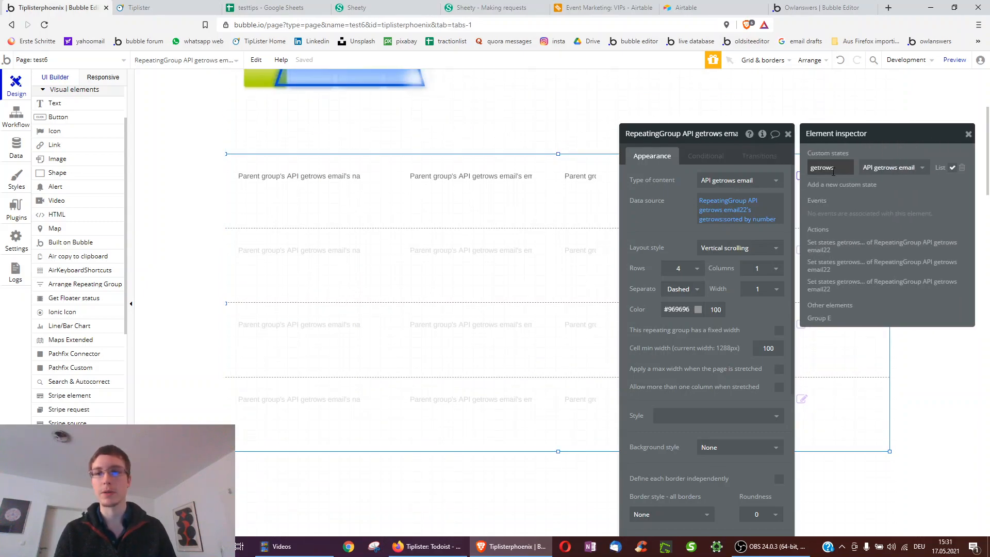
- Begin a new custom state on the repeating group, browse state types, then cancel it
left_click(841, 185)
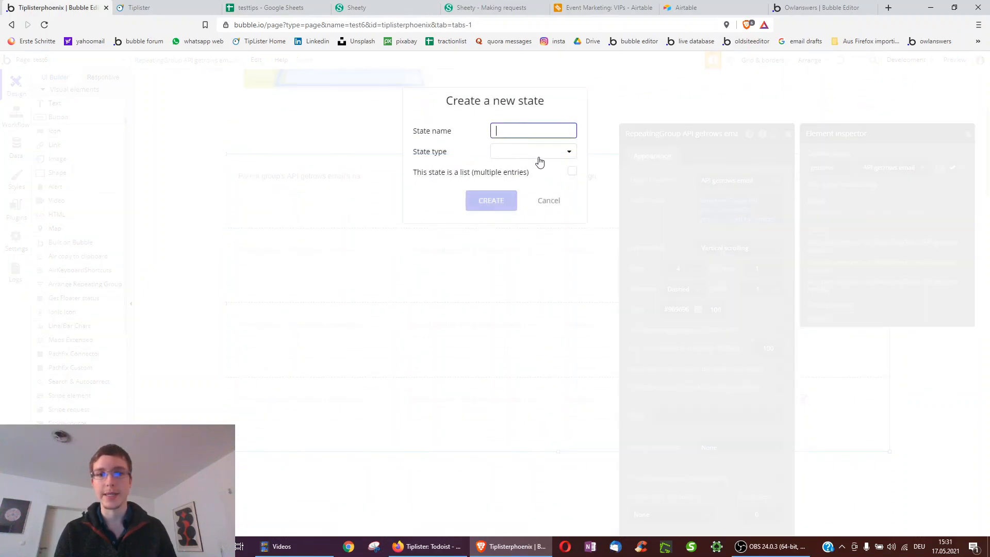
left_click(538, 162)
scroll(555, 256, "down", 1)
scroll(554, 256, "up", 1)
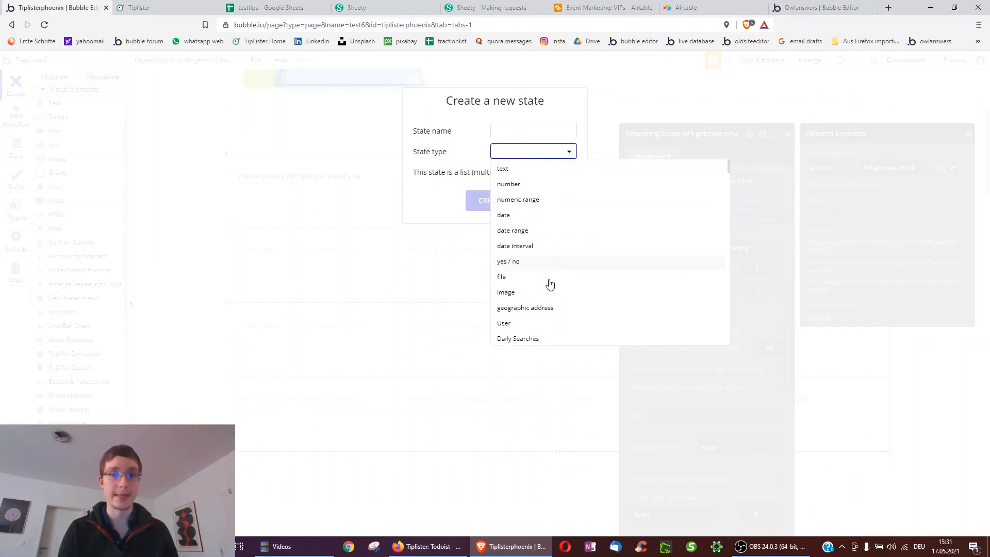
scroll(532, 258, "down", 10)
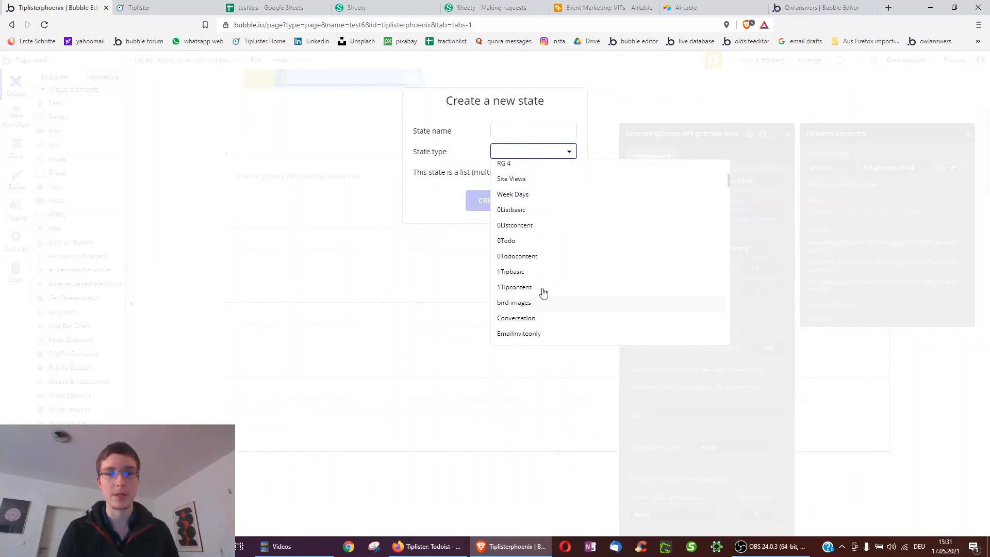
scroll(553, 305, "down", 4)
scroll(554, 305, "up", 1)
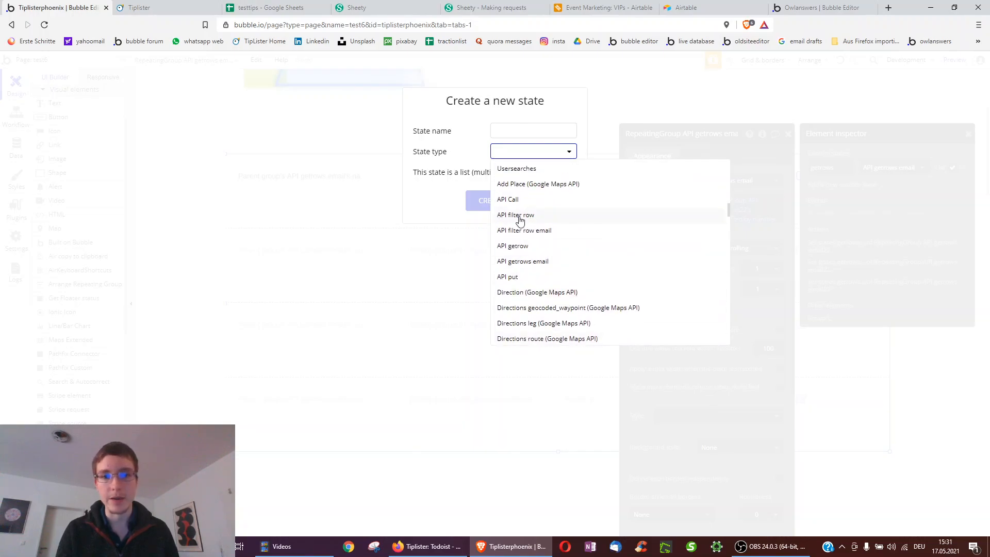
left_click(450, 123)
left_click(548, 201)
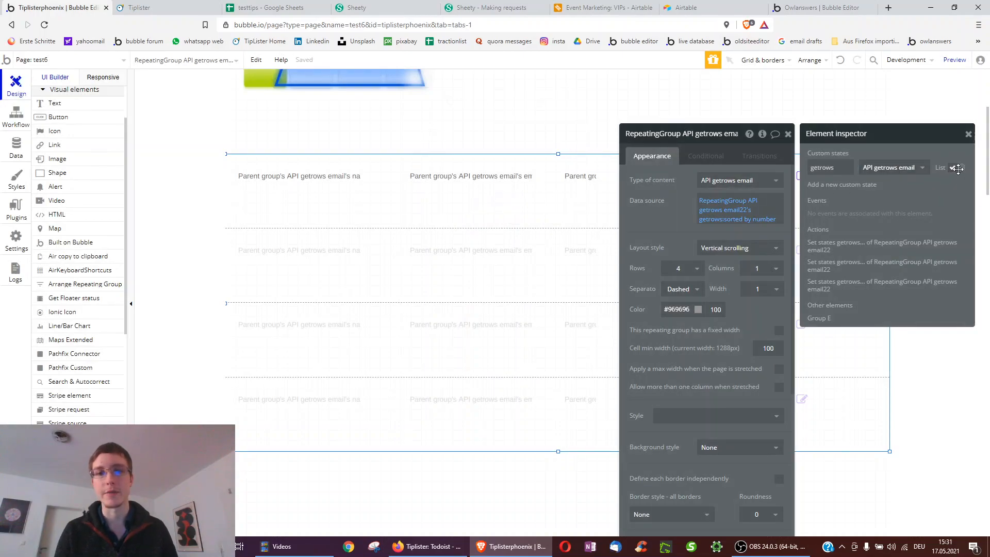
- Compare the running app's listed rows with the spreadsheet, then return to the editor
left_click(150, 7)
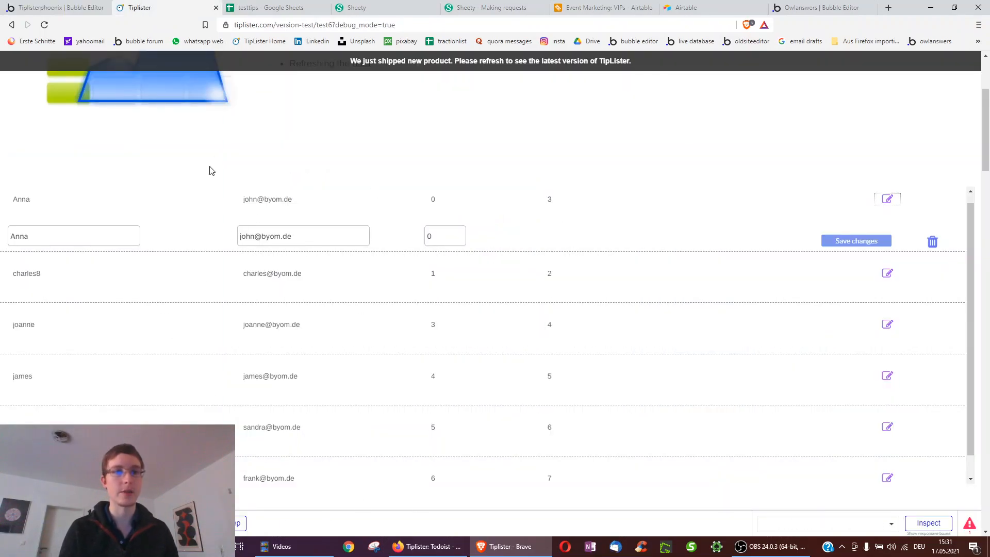
left_click(289, 8)
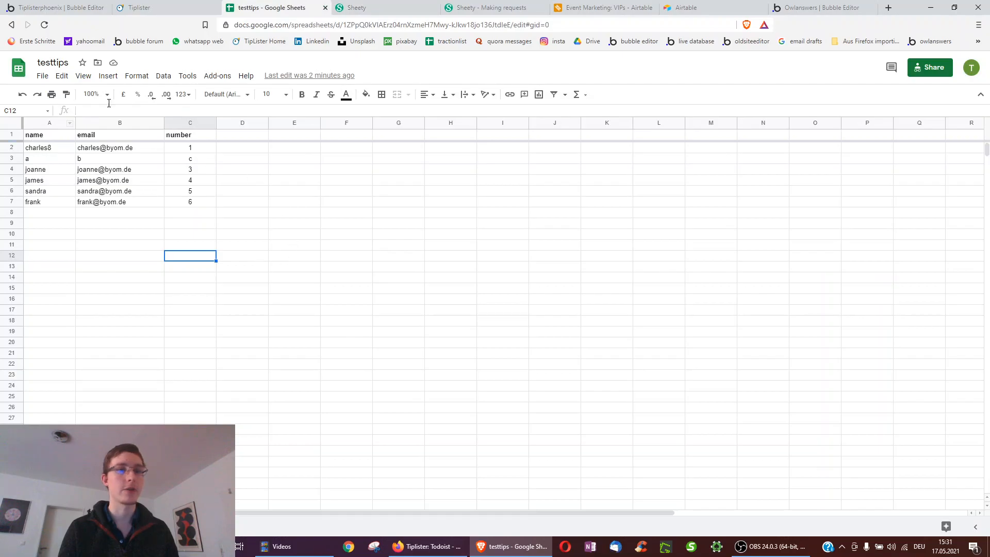
left_click(155, 7)
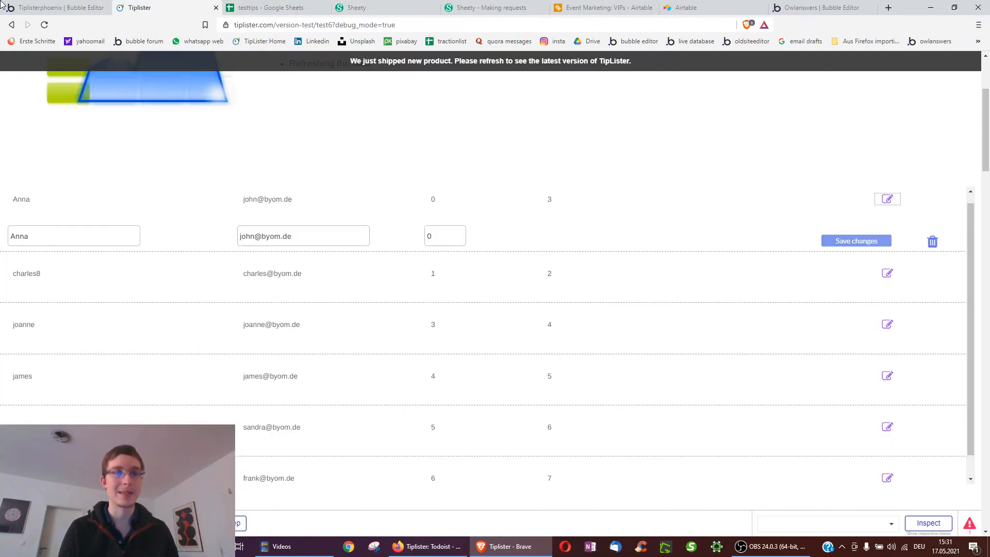
left_click(78, 6)
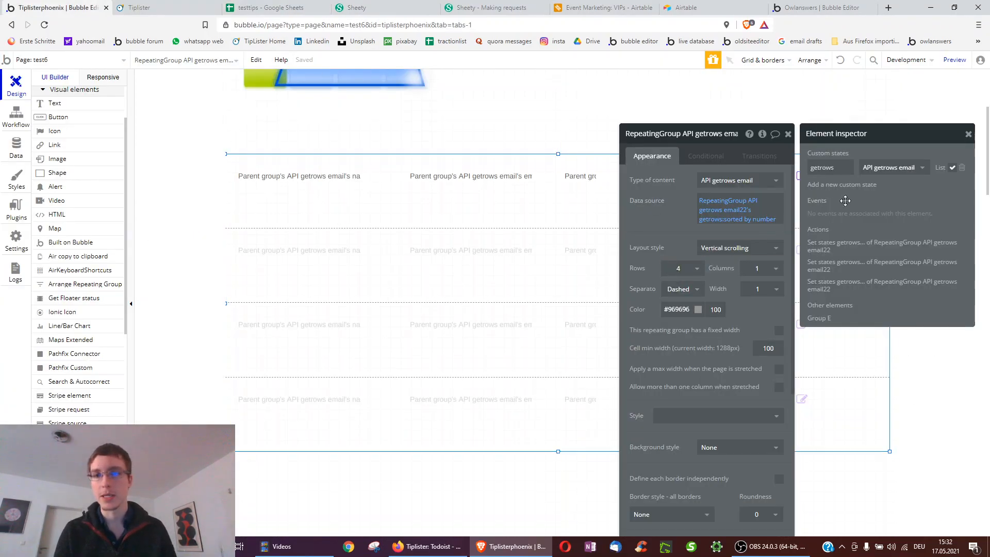
- Open the Page is loaded workflow's Step 3 Set state and its Sheety - API getrows call settings
left_click(16, 116)
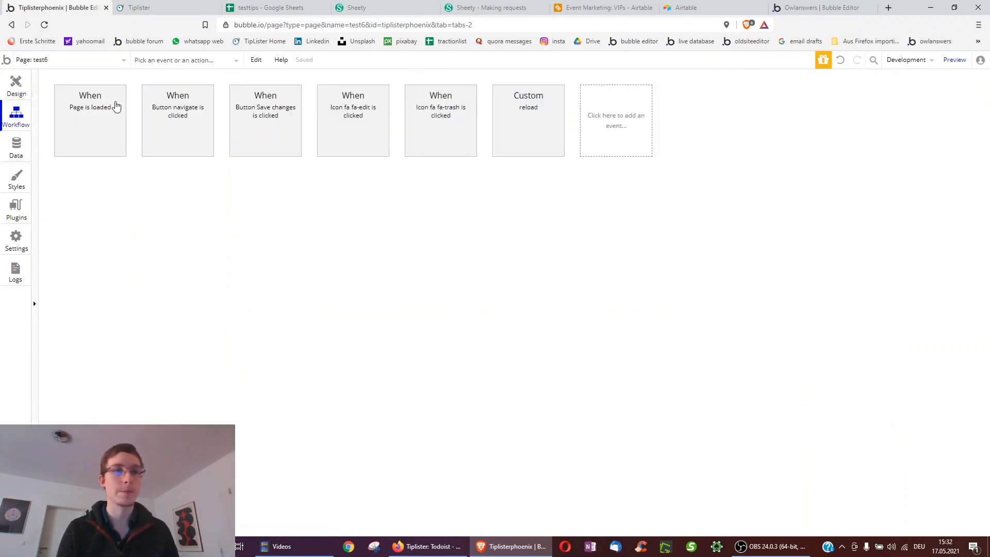
left_click(123, 100)
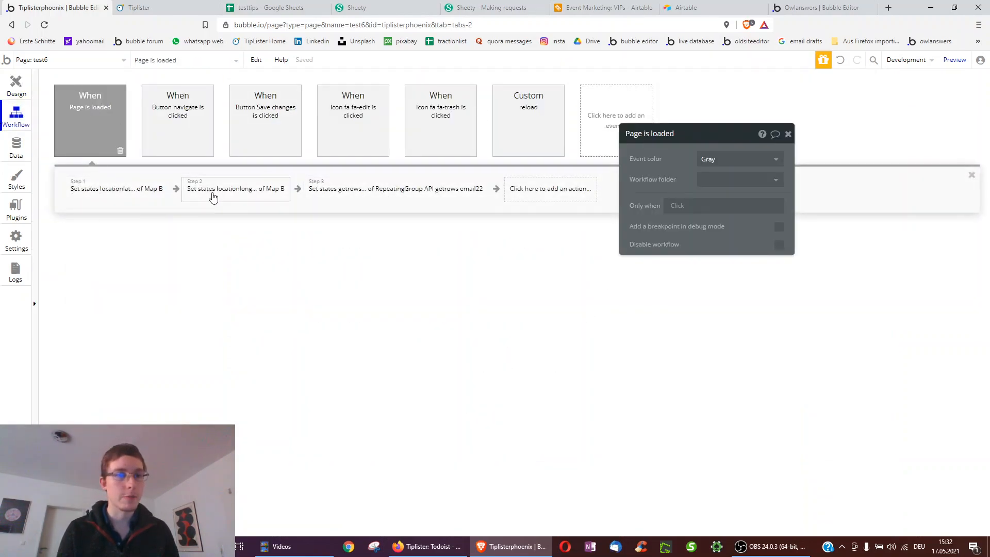
left_click(328, 187)
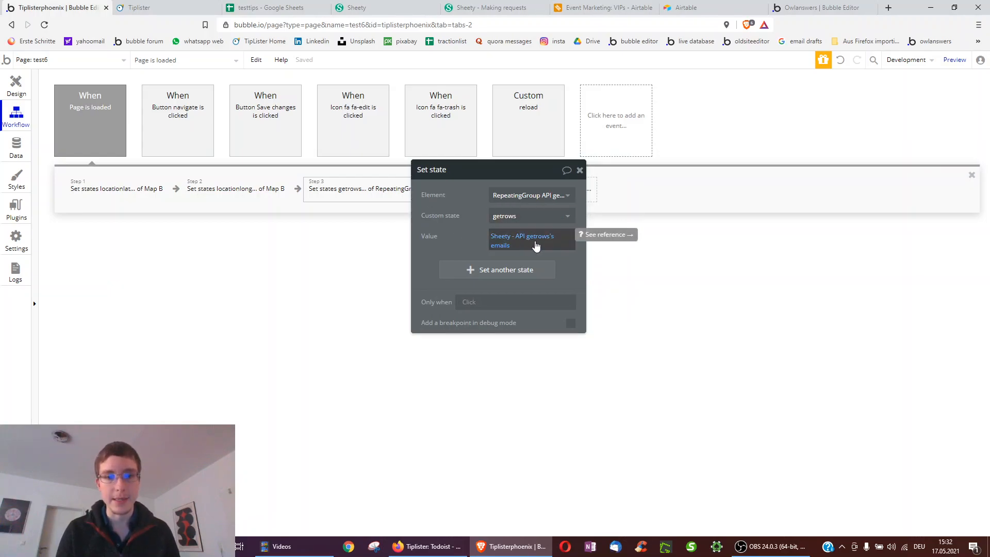
left_click(514, 243)
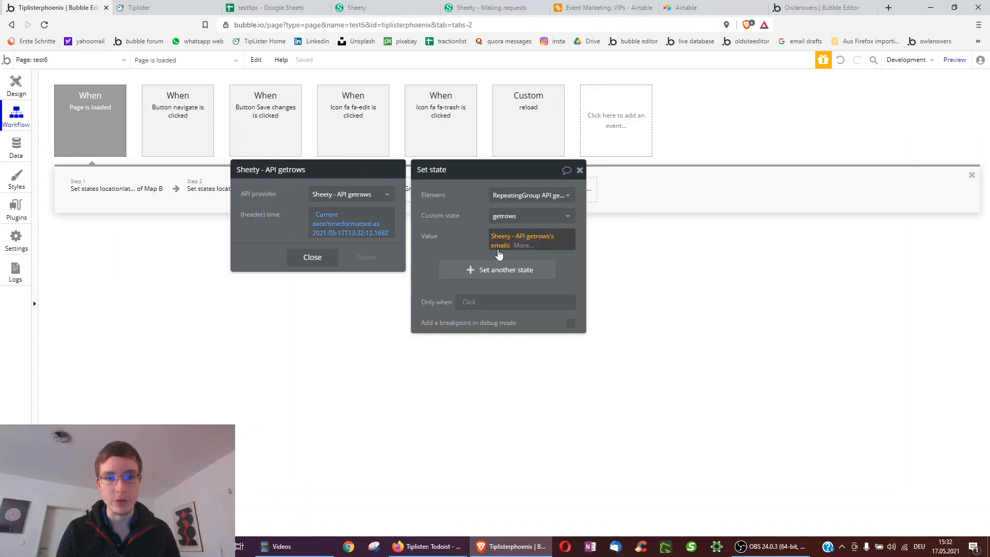
left_click(486, 251)
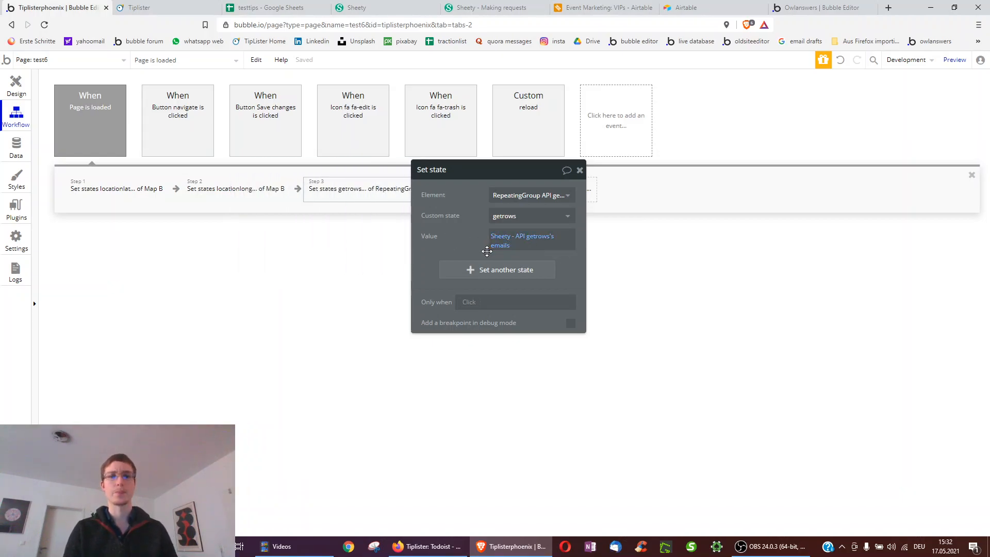
left_click(500, 251)
left_click(453, 239)
left_click(515, 239)
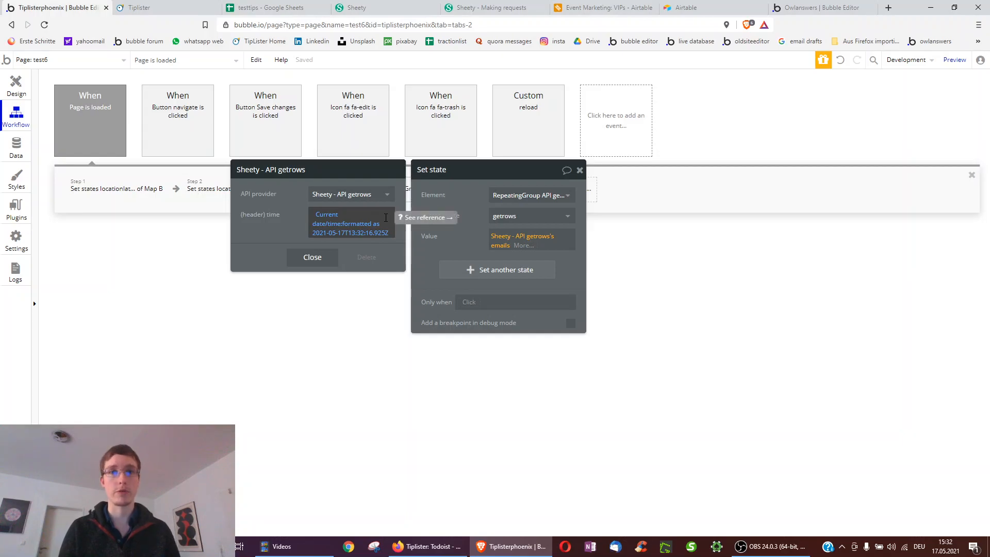
- In the API Connector plugin, inspect the getrows call's time header key and value
left_click(8, 150)
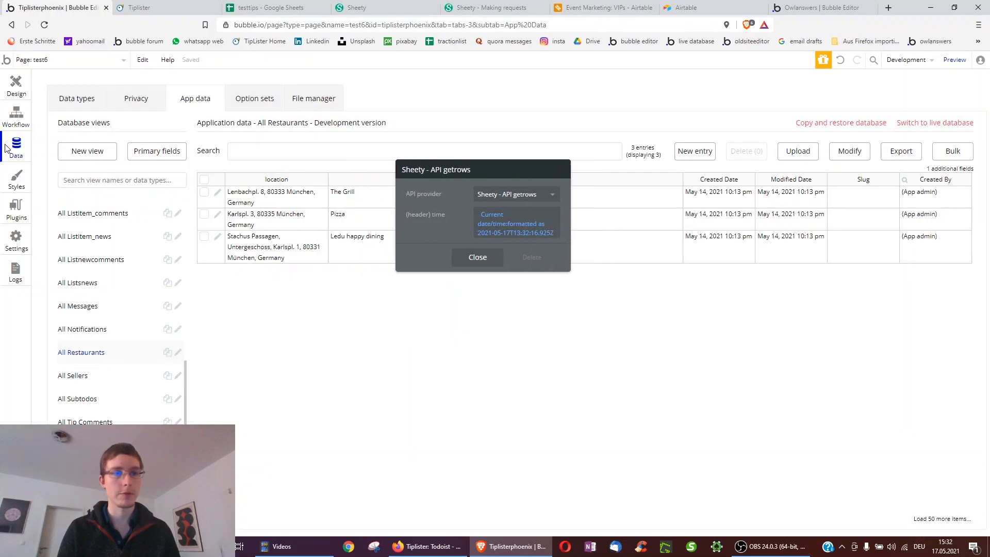
left_click(4, 213)
scroll(600, 211, "up", 7)
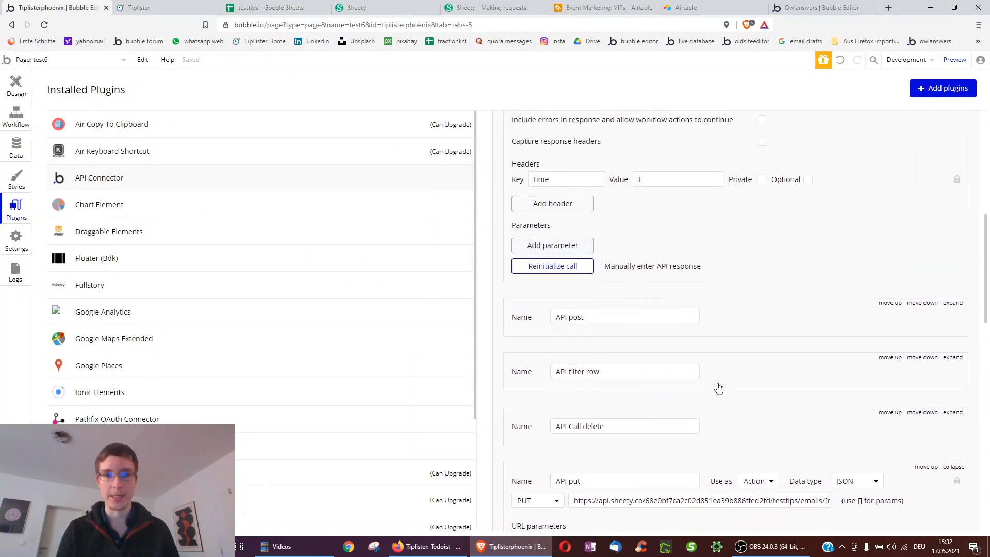
scroll(718, 388, "up", 3)
double_click(536, 307)
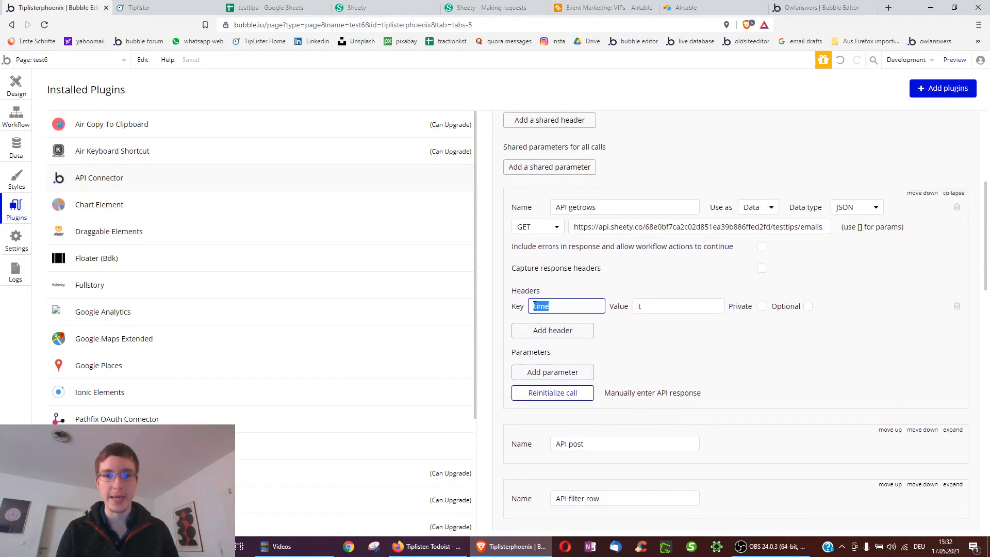
double_click(656, 310)
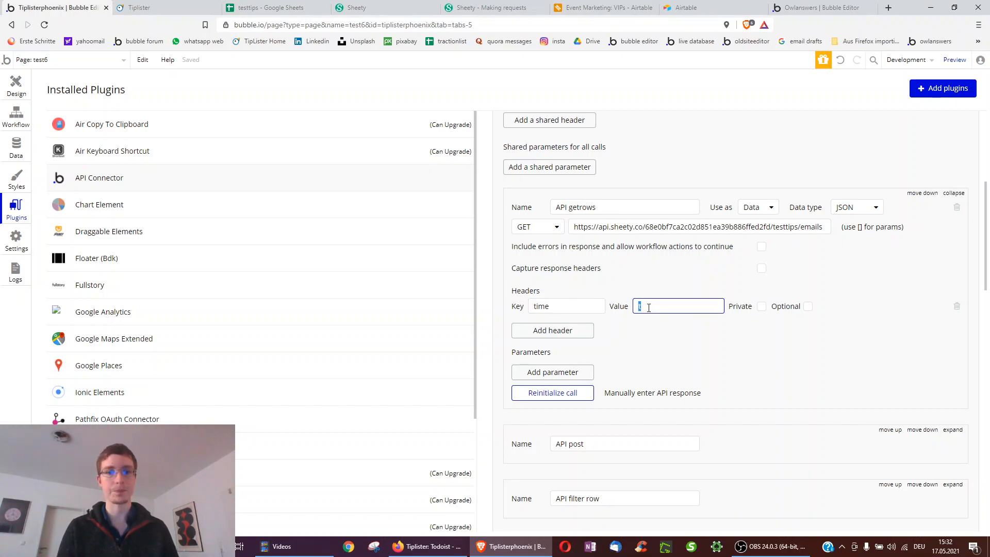
- Verify the time header's date formatting is Simplified extended ISO in user's time zone, then close both panels
left_click(17, 90)
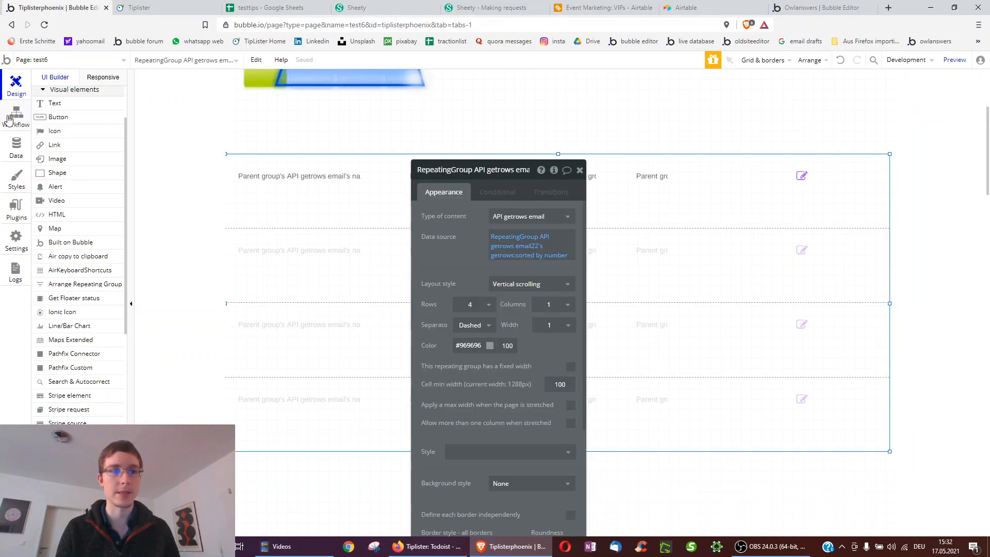
left_click(8, 121)
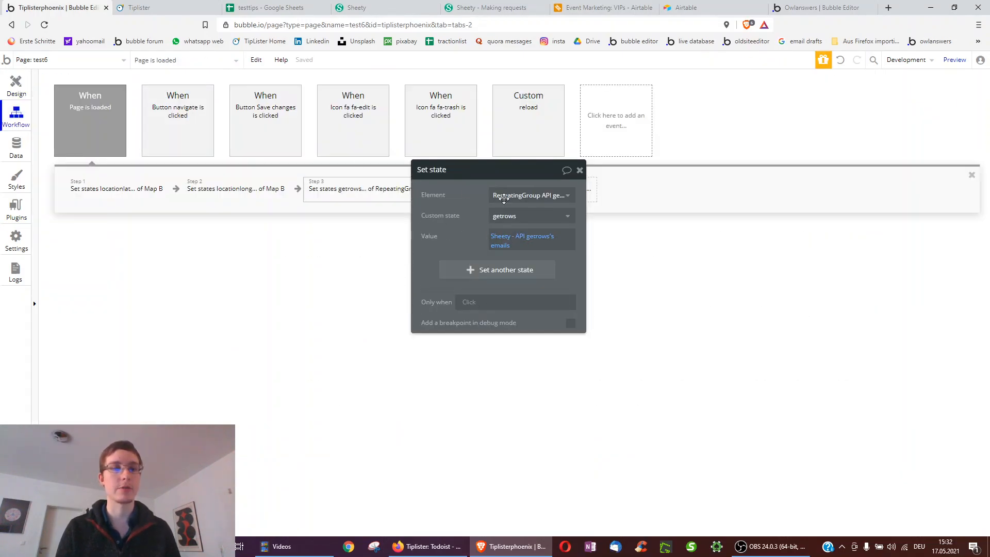
left_click(499, 237)
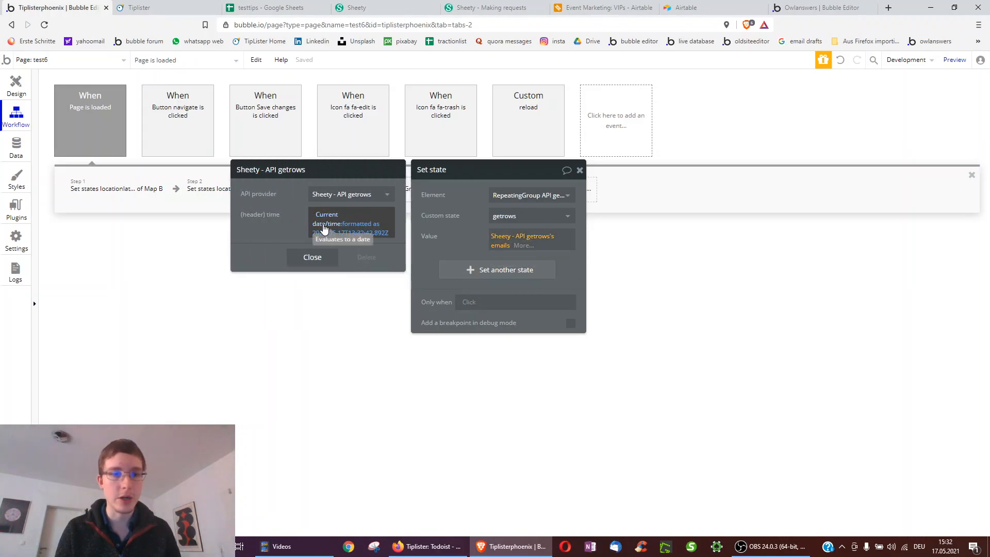
left_click(360, 223)
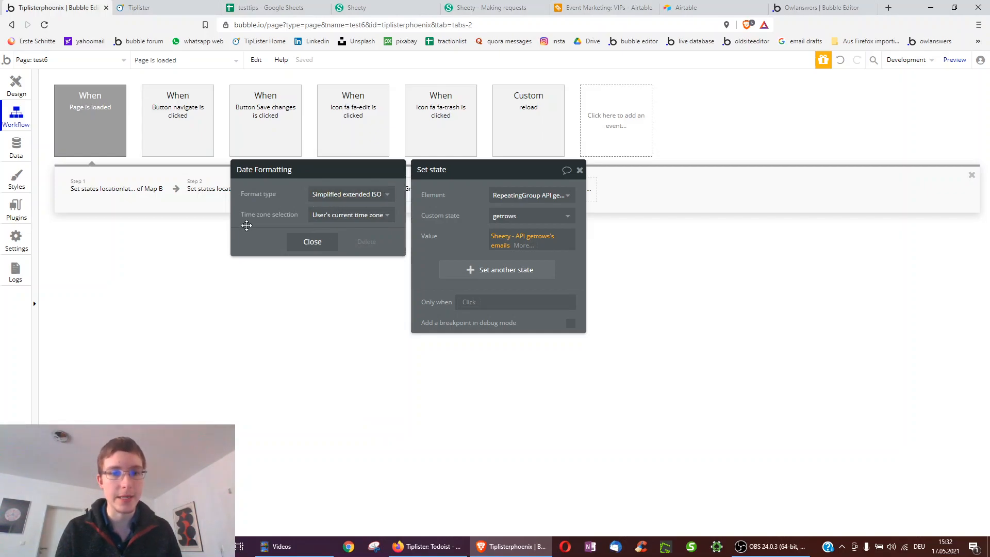
left_click(523, 241)
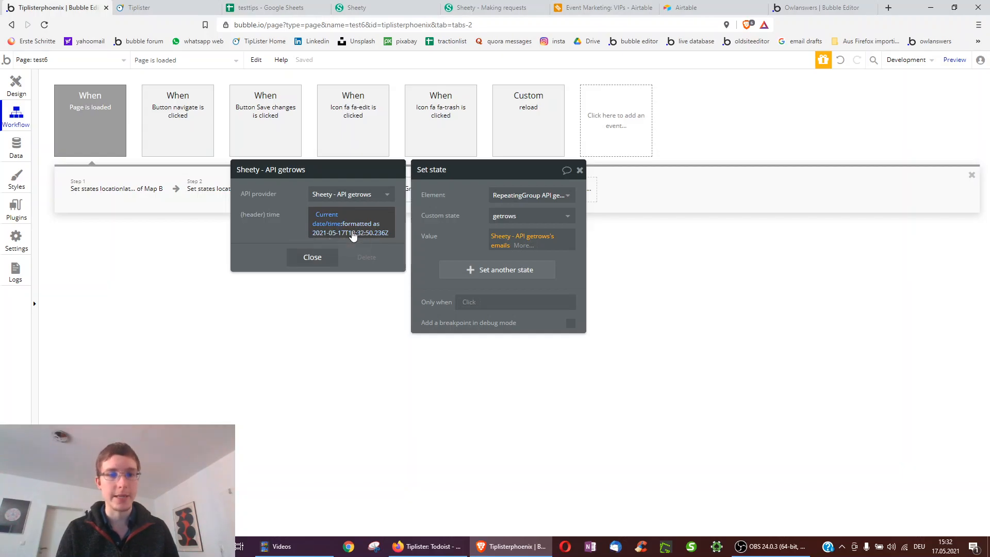
left_click(361, 226)
left_click(309, 250)
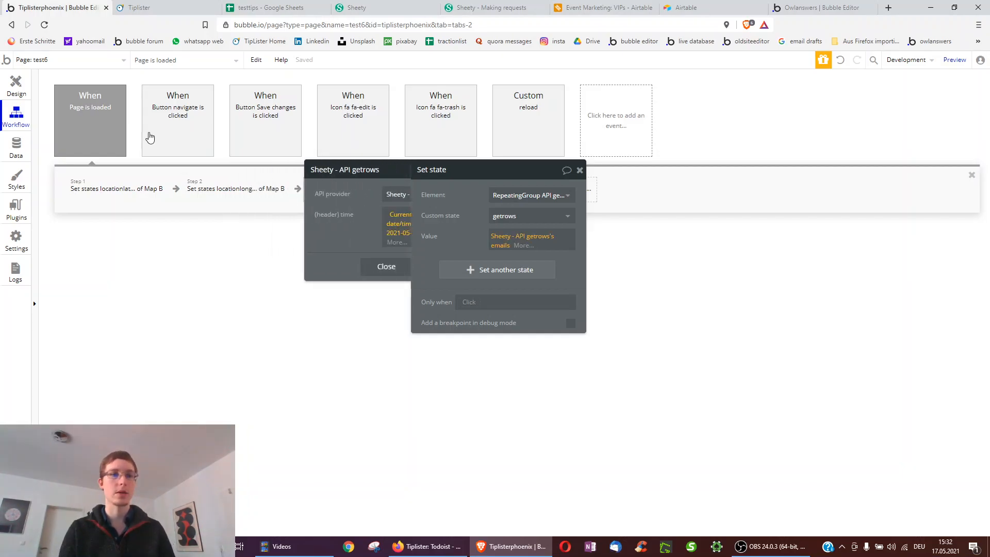
left_click(312, 267)
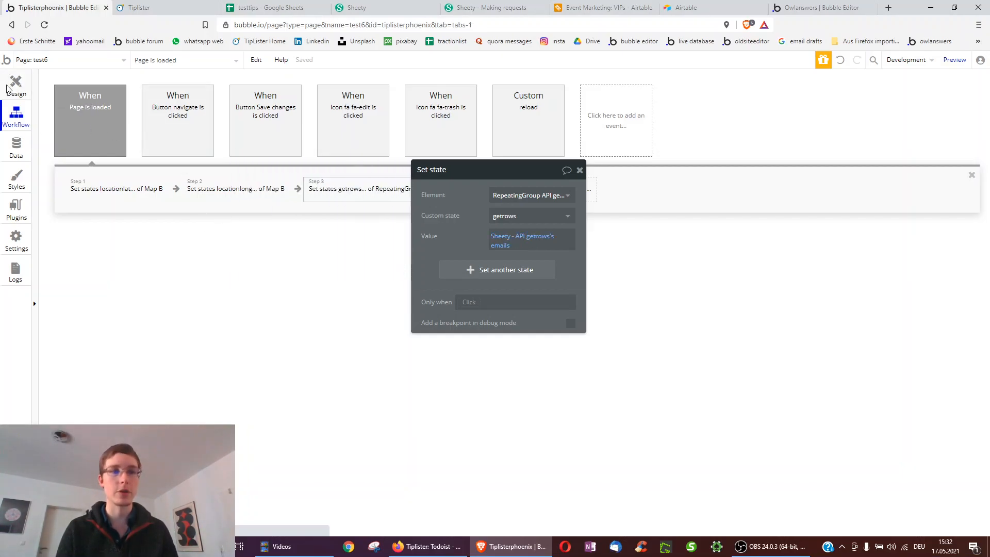
left_click(14, 85)
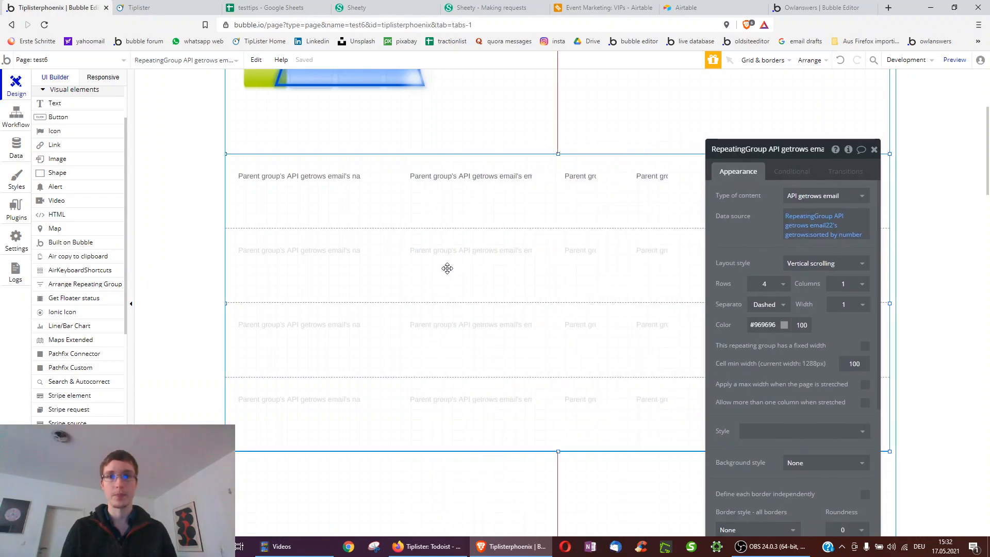
left_click_drag(738, 166, 790, 247)
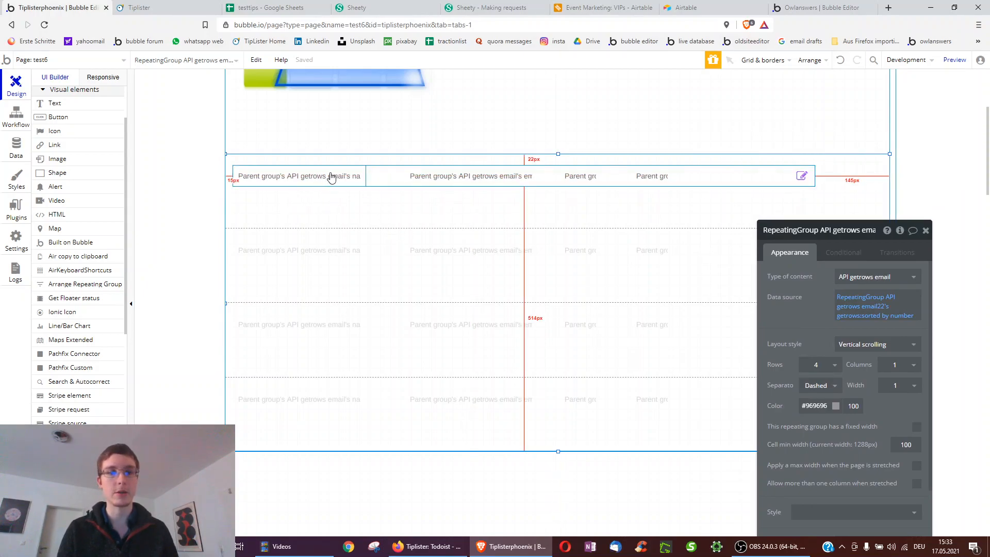
left_click(309, 179)
left_click(570, 274)
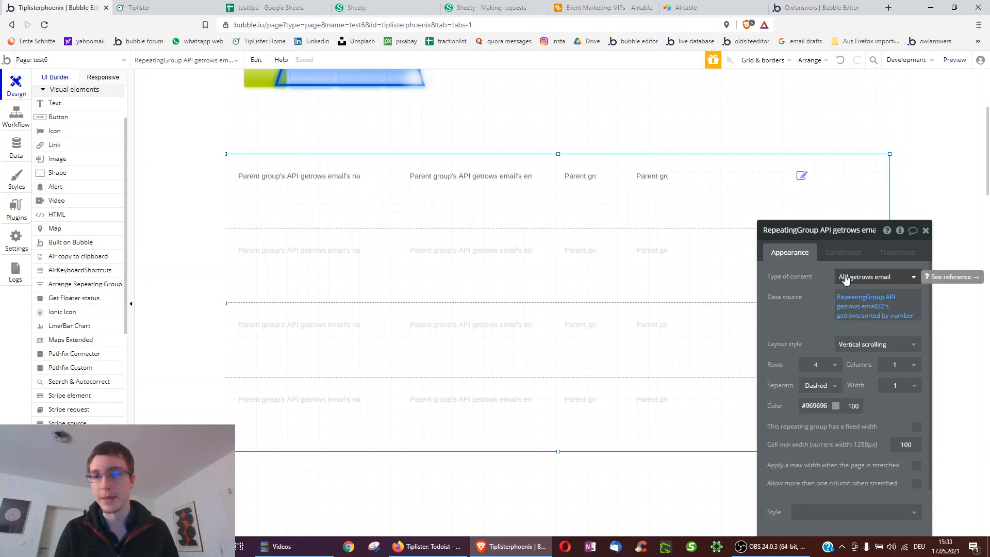
left_click(298, 178)
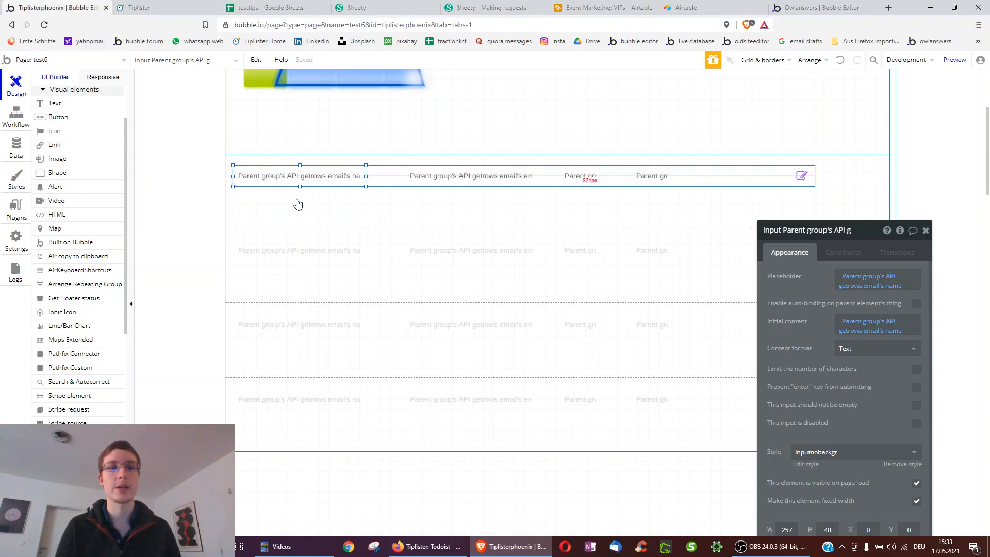
left_click_drag(771, 273, 501, 198)
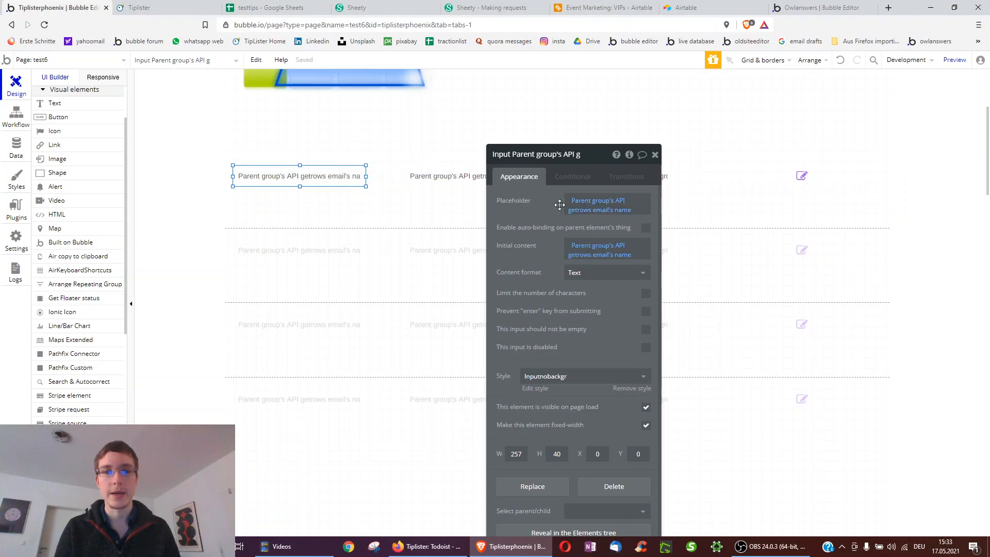
left_click(609, 212)
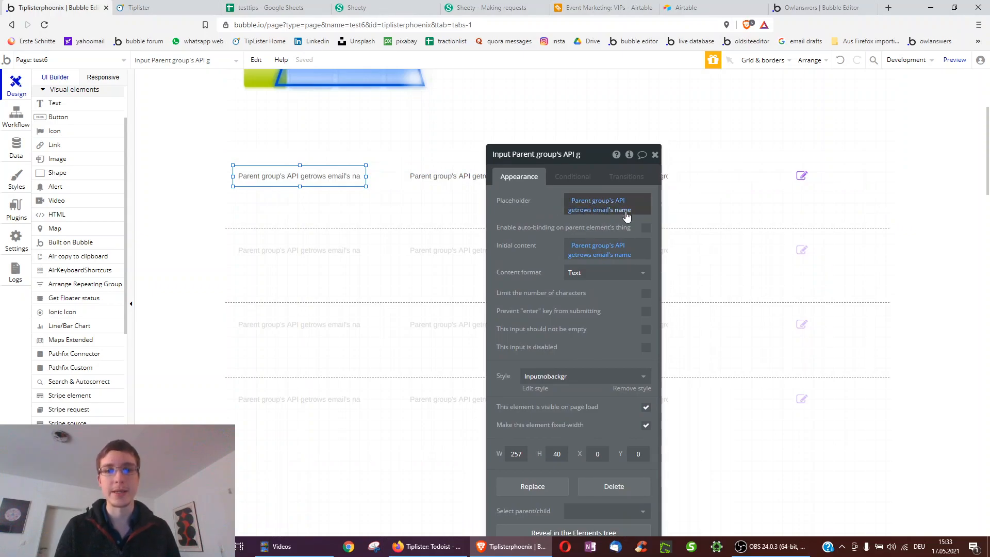
left_click(412, 176)
left_click_drag(524, 215, 754, 255)
left_click(581, 176)
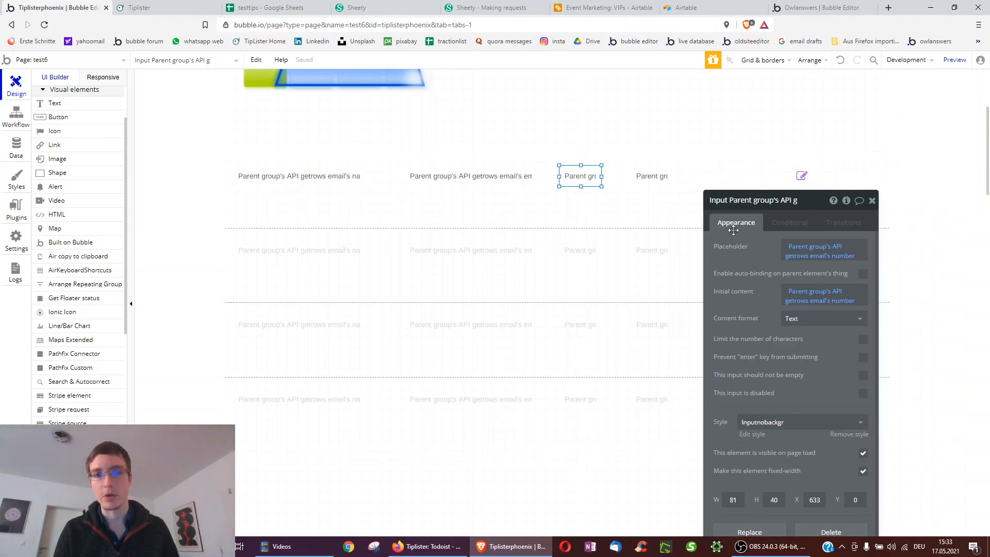
left_click(652, 176)
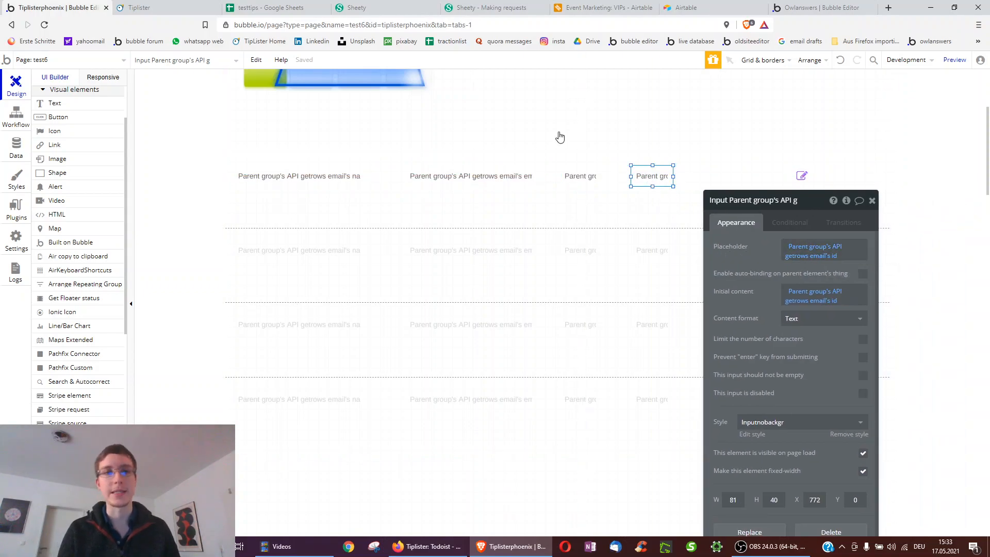
left_click(270, 8)
left_click(148, 343)
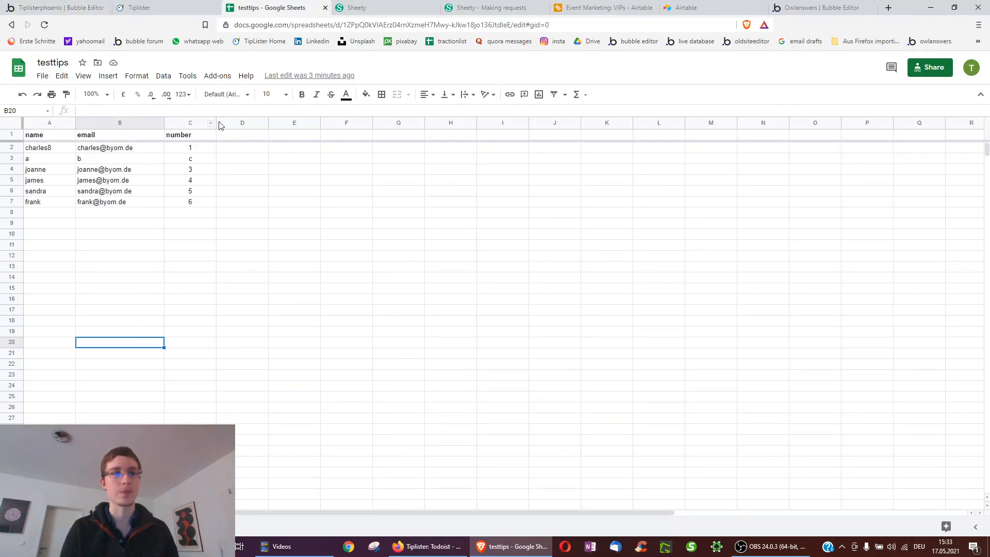
left_click(61, 4)
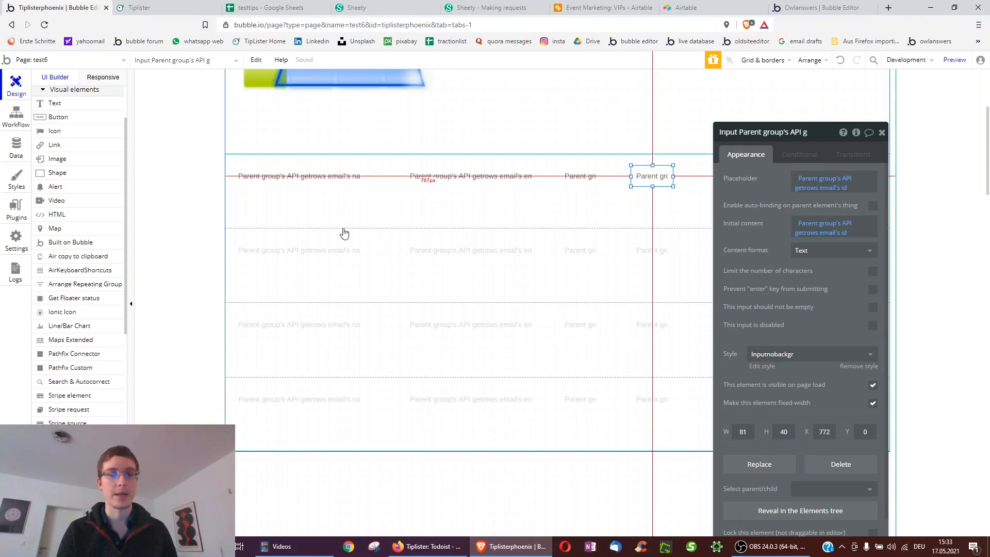
left_click(391, 182)
- Reveal the hidden Group API getrows email edit row through the Elements tree
right_click(390, 182)
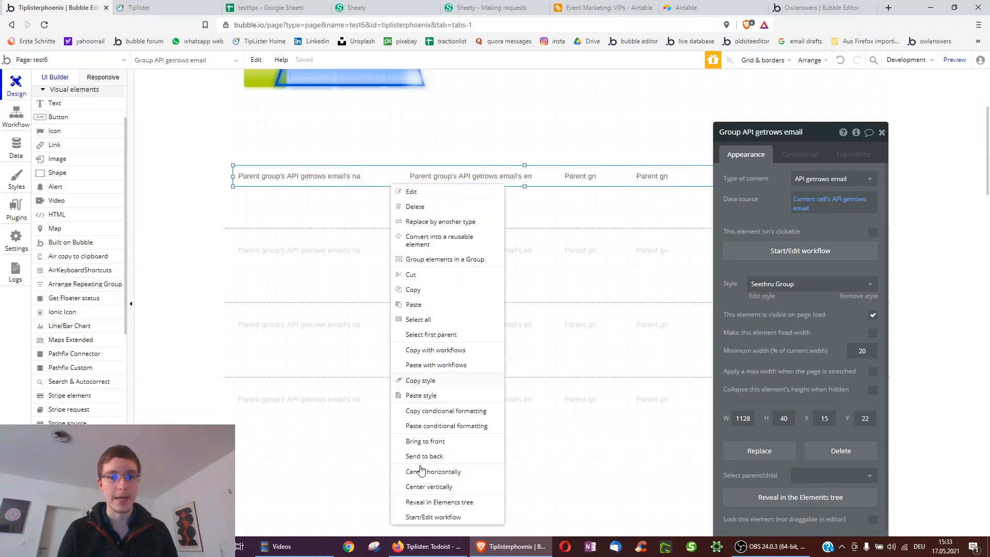
left_click(415, 503)
left_click(77, 182)
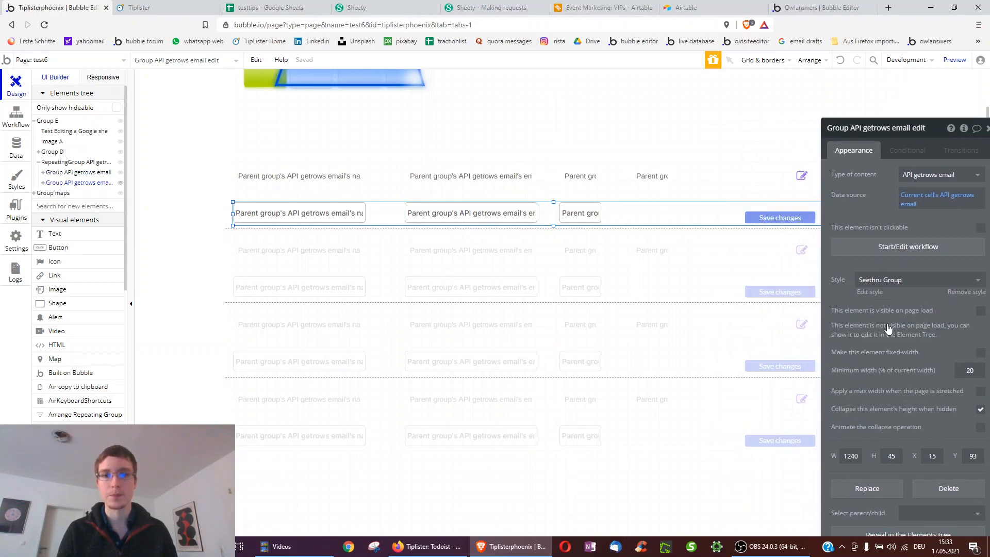
- Inspect the edit icon, name and email inputs, and open the Save changes button's workflow
left_click(801, 177)
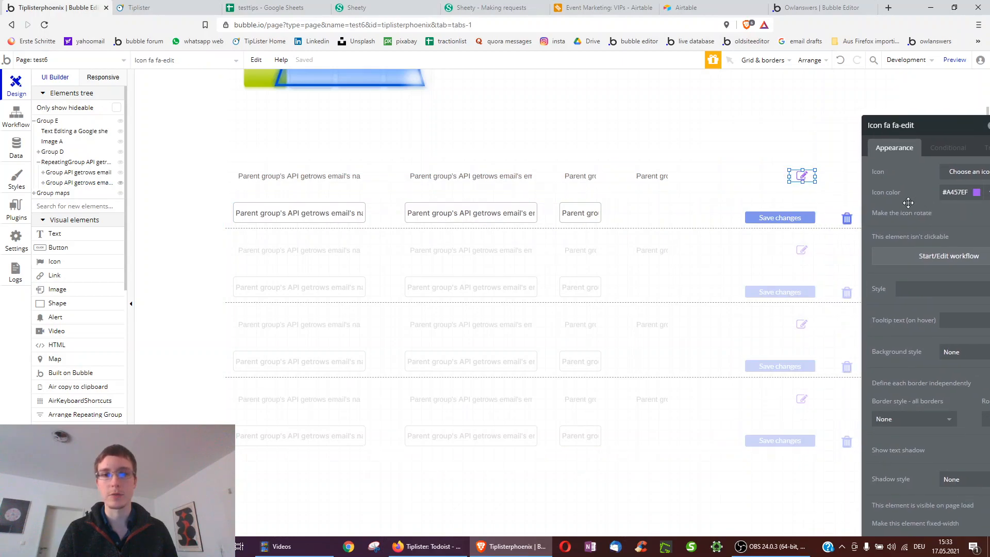
left_click(307, 214)
left_click(515, 213)
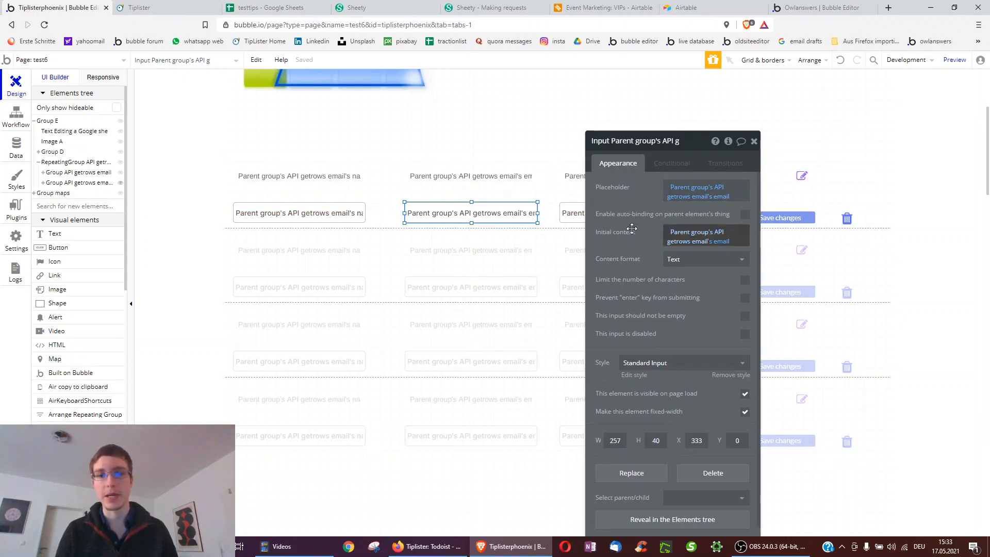
left_click_drag(623, 234, 599, 326)
left_click(781, 225)
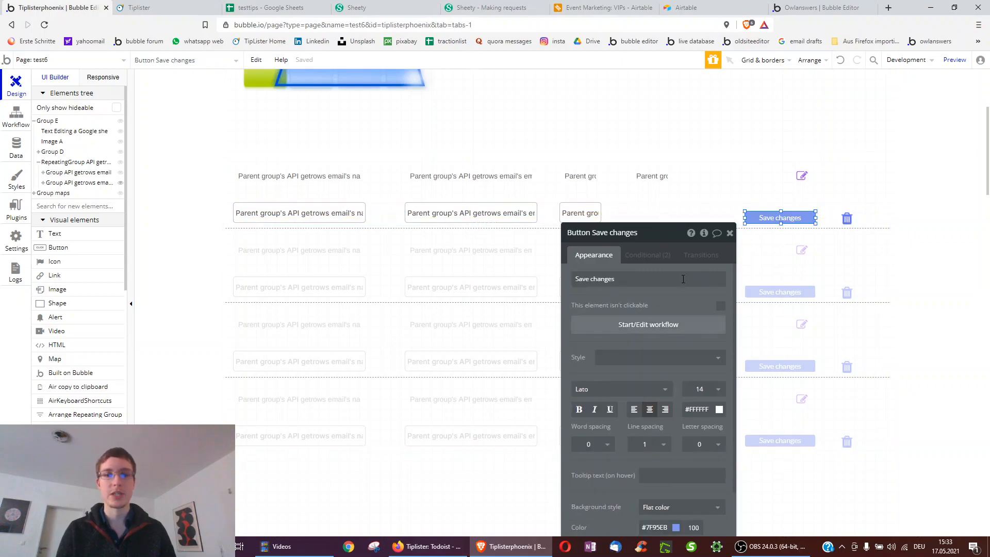
left_click(648, 325)
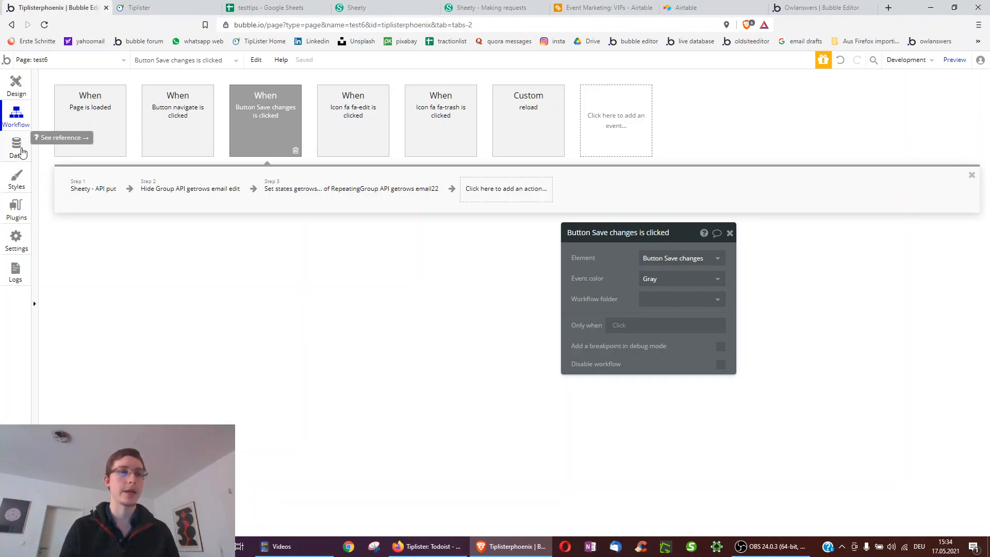
- Scroll the API Connector to the API put call and inspect its JSON body's email placeholder
left_click(7, 222)
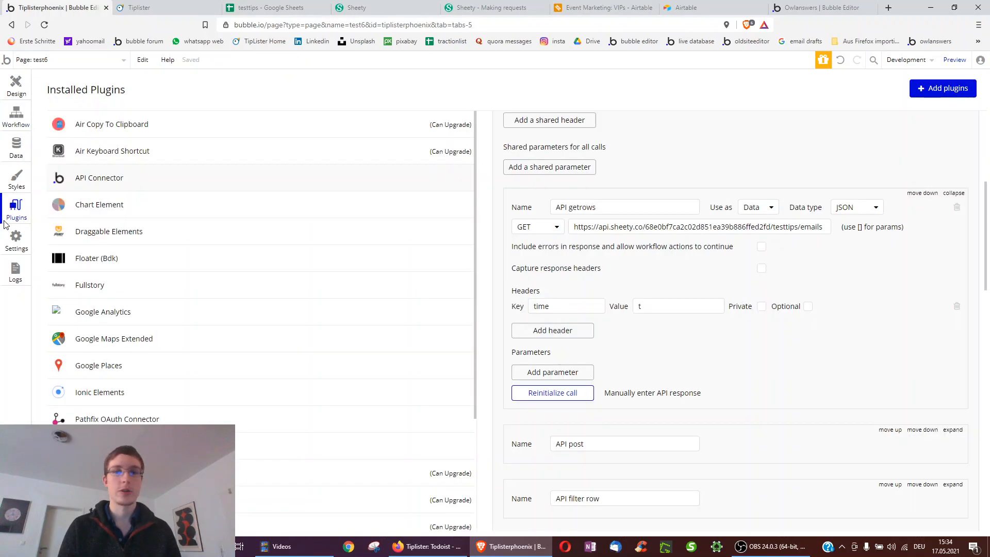
scroll(783, 342, "down", 7)
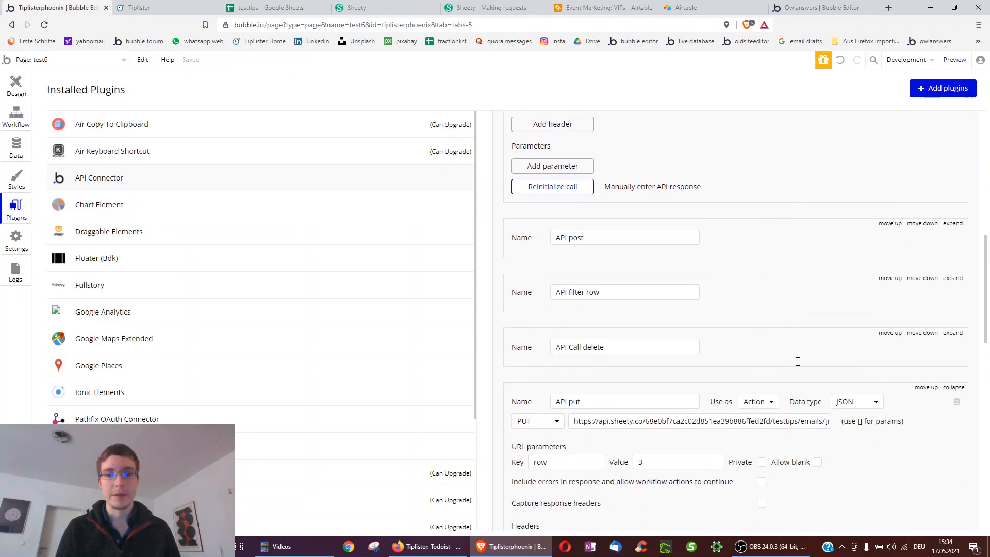
scroll(544, 276, "down", 3)
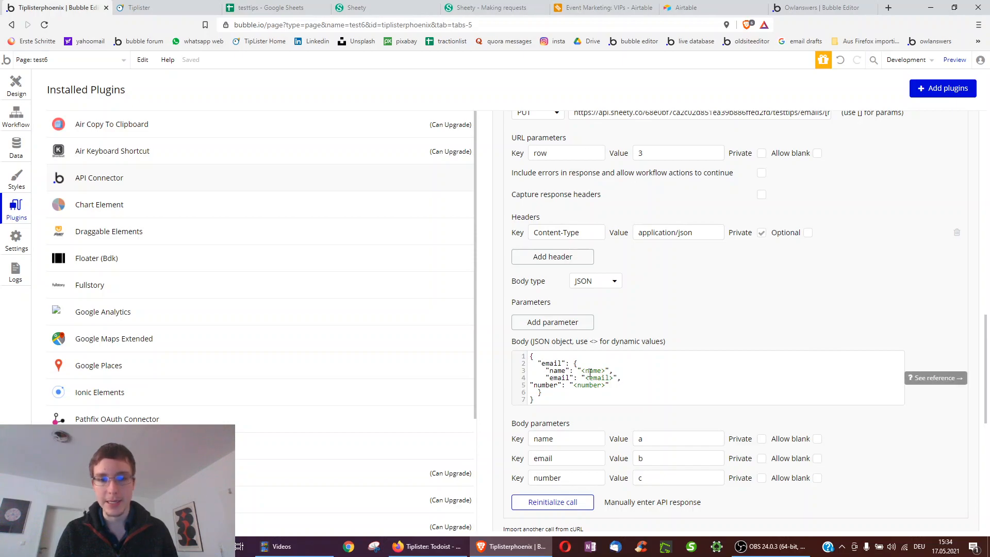
left_click(590, 371)
double_click(595, 380)
- Add a Sheety - API put action as step 4 of the Save changes workflow
left_click(9, 89)
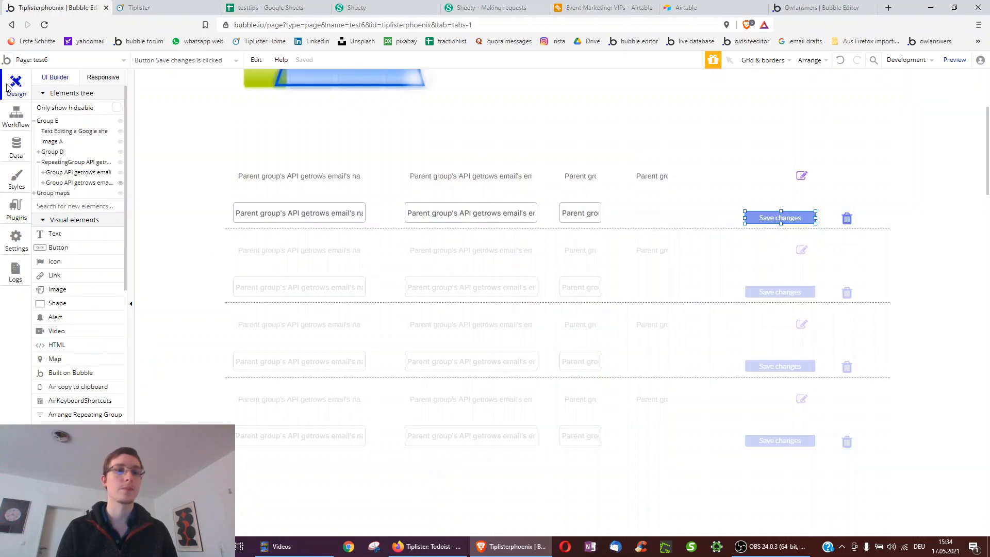
left_click(8, 118)
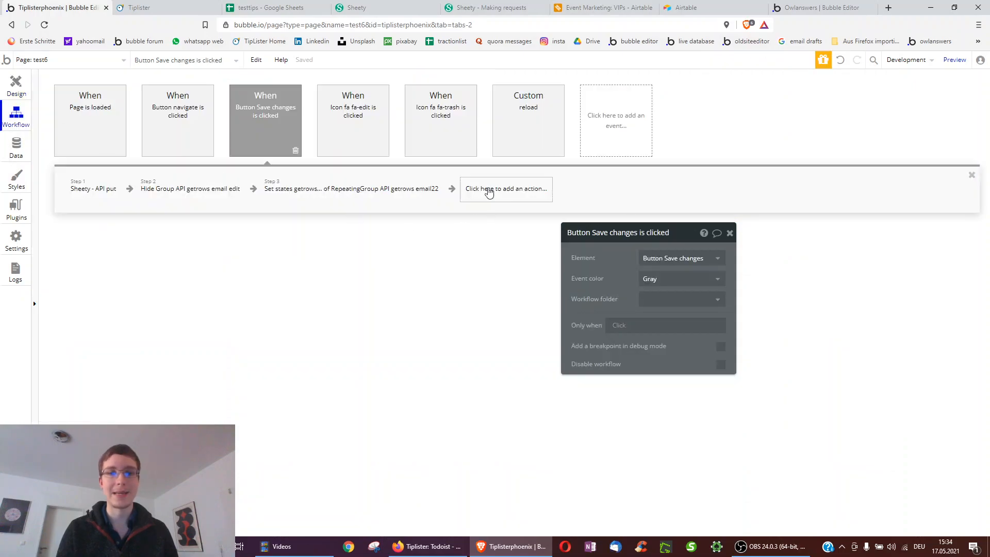
left_click(489, 192)
mouse_move(494, 346)
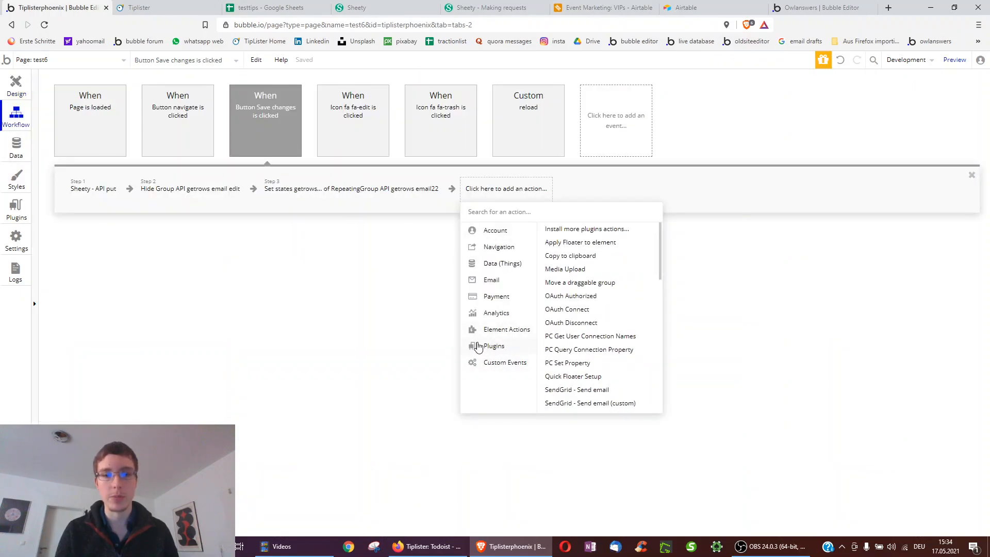
scroll(548, 351, "down", 3)
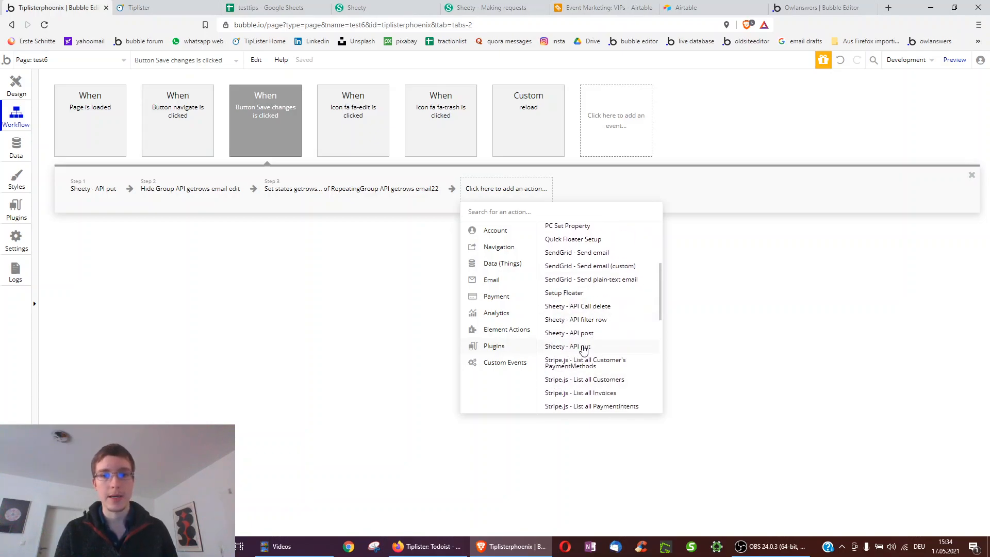
left_click(583, 347)
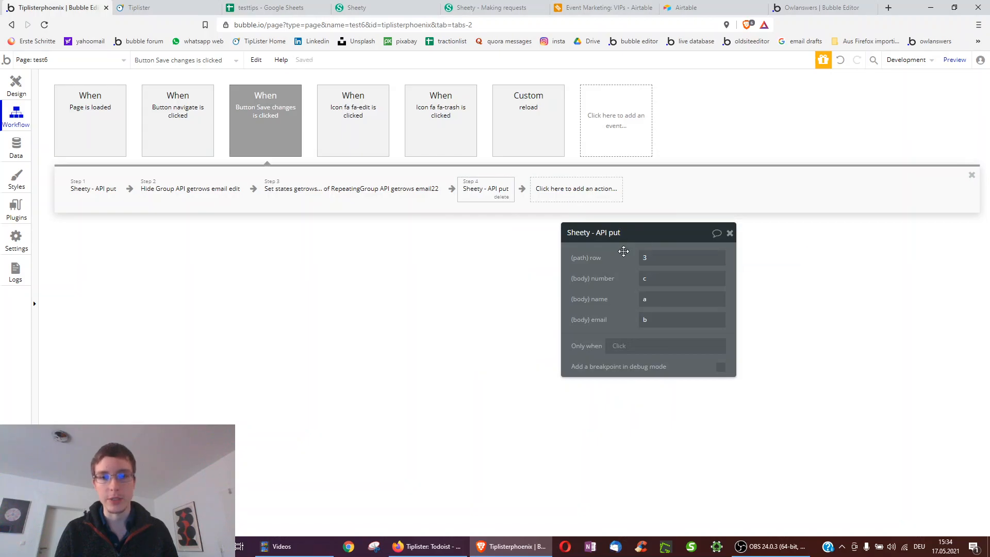
- Inspect step 4's row, number, name and email fields and the row's dynamic data choices
left_click(644, 258)
left_click(648, 278)
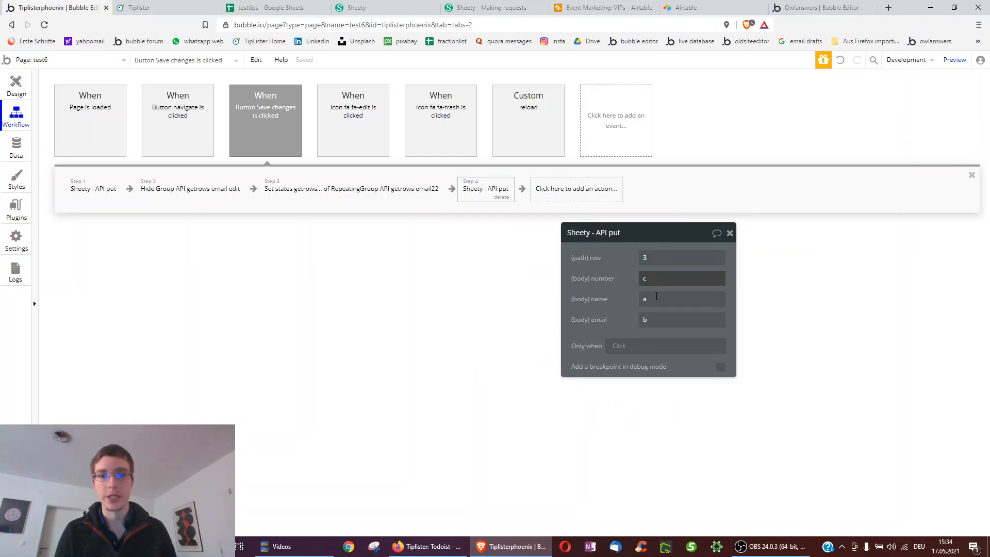
left_click(651, 300)
left_click(651, 322)
left_click(650, 323)
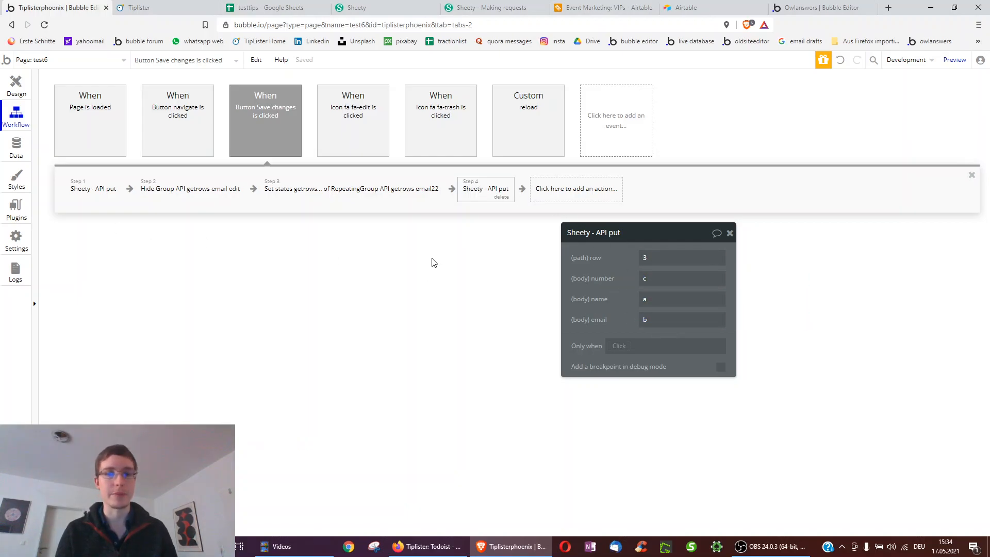
left_click(645, 257)
left_click(756, 257)
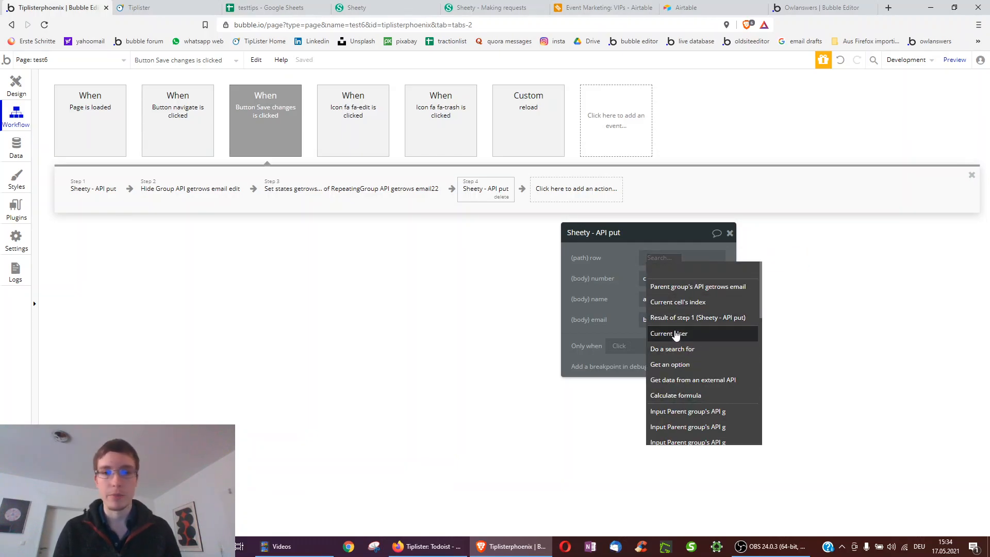
- Delete the duplicate step 4 and open step 1's existing API put settings
left_click(499, 198)
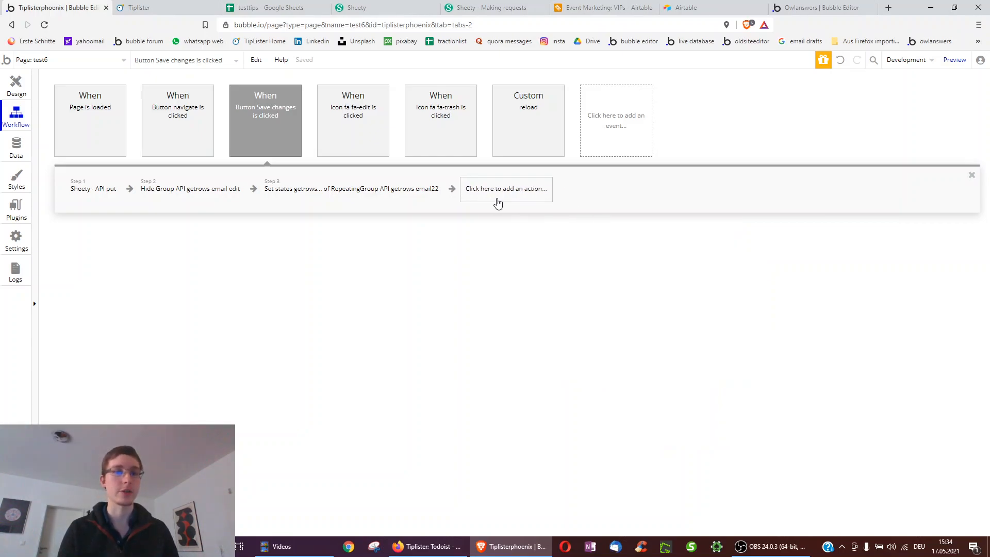
left_click(81, 189)
left_click_drag(598, 257, 331, 265)
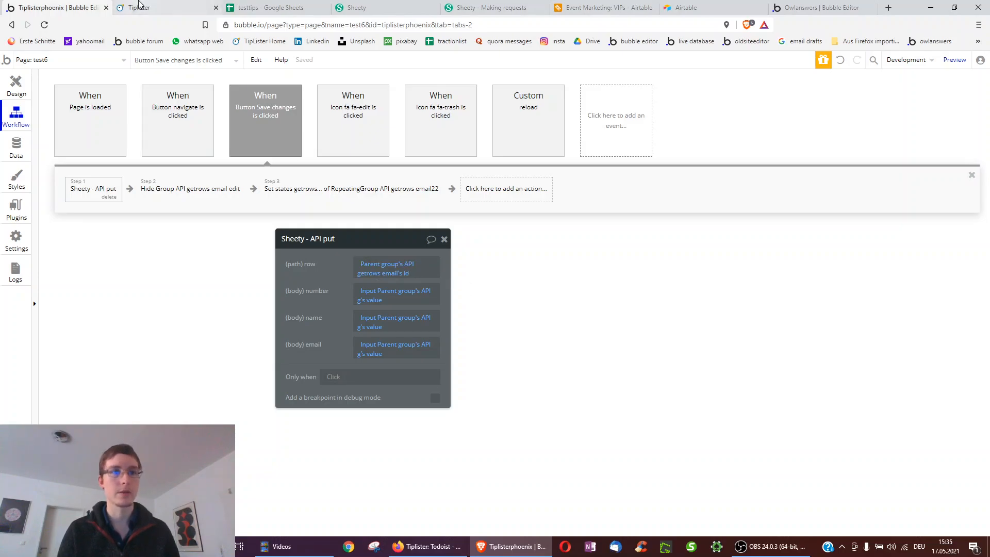
- Compare the preview's edit row for joanne with the API put step and the step 2 that hides the row
left_click(141, 7)
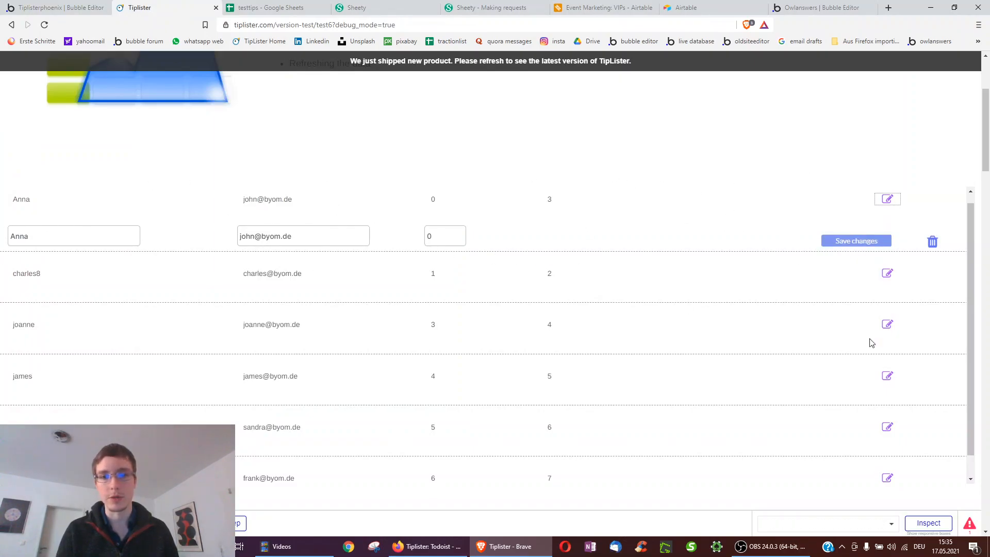
left_click(887, 323)
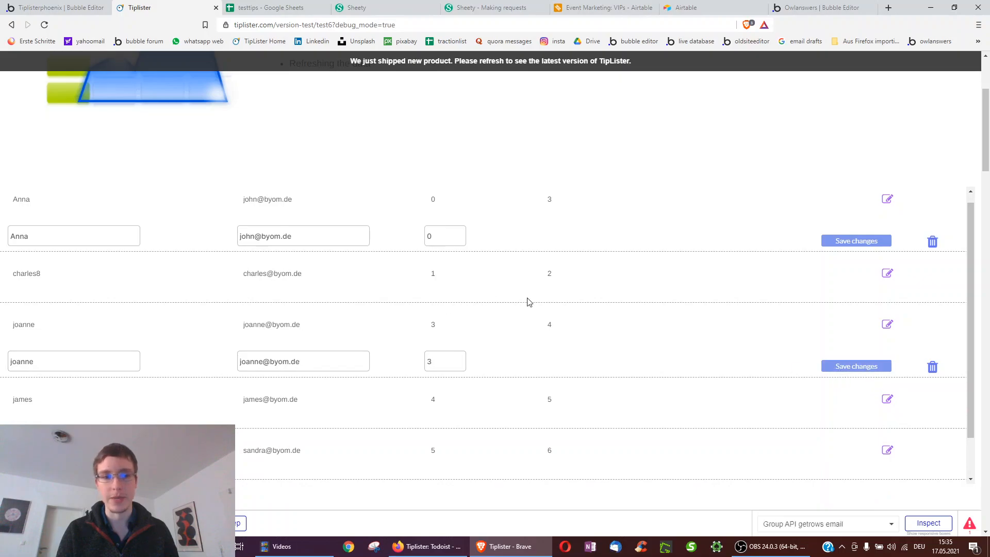
left_click(3, 3)
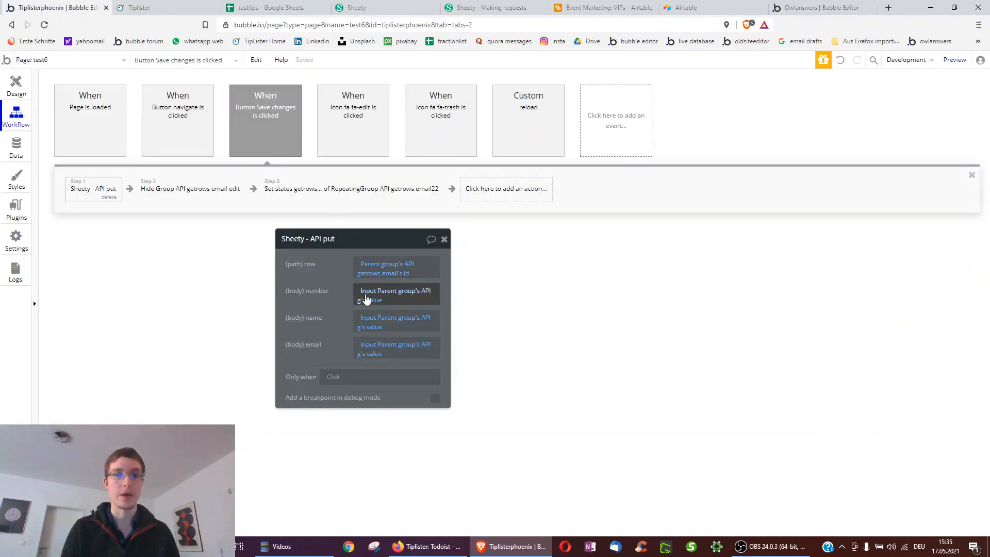
left_click_drag(330, 294, 327, 291)
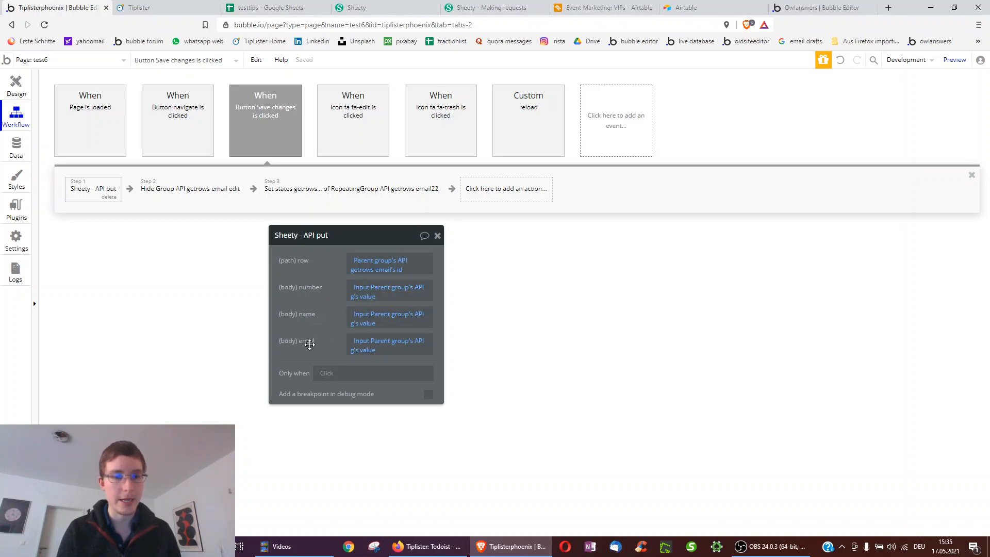
left_click_drag(334, 348, 423, 341)
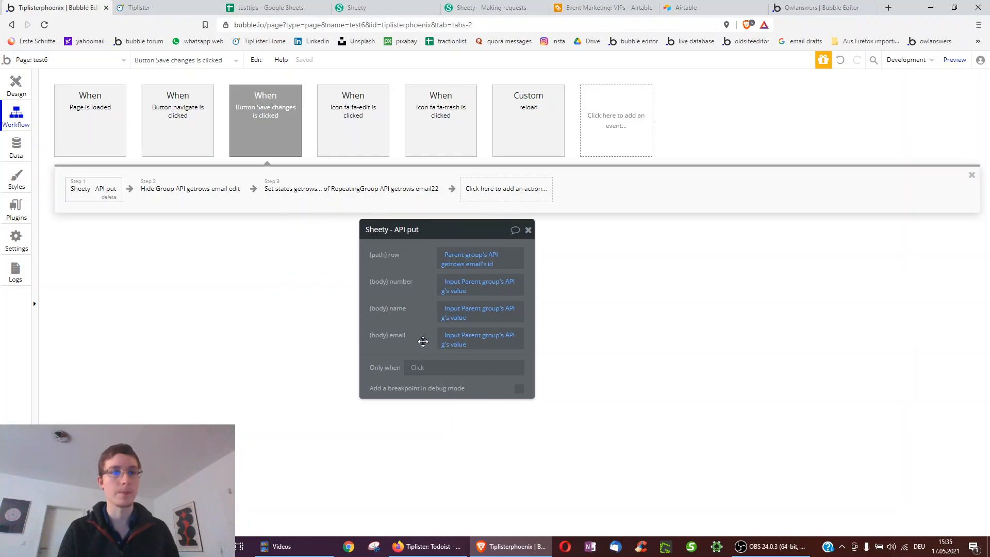
left_click(170, 187)
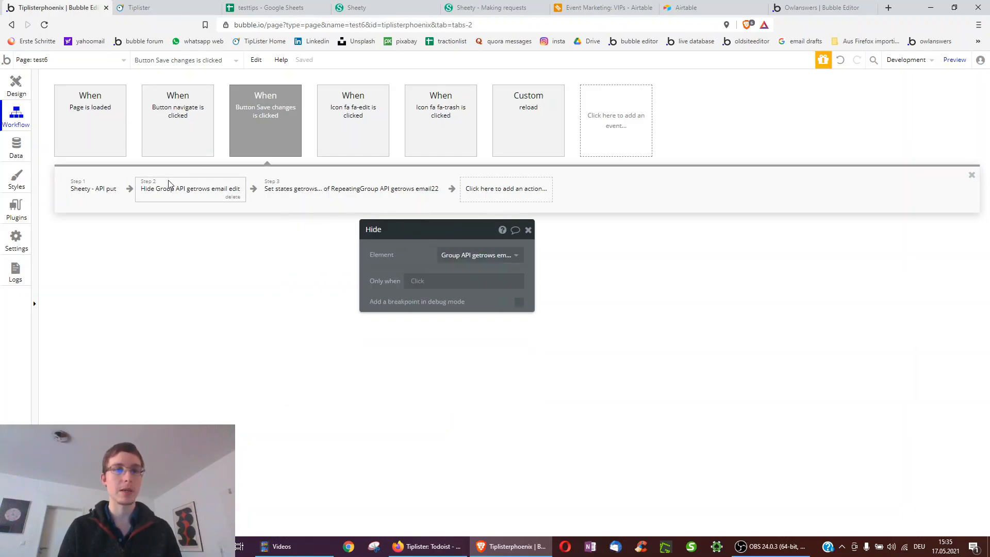
left_click(155, 7)
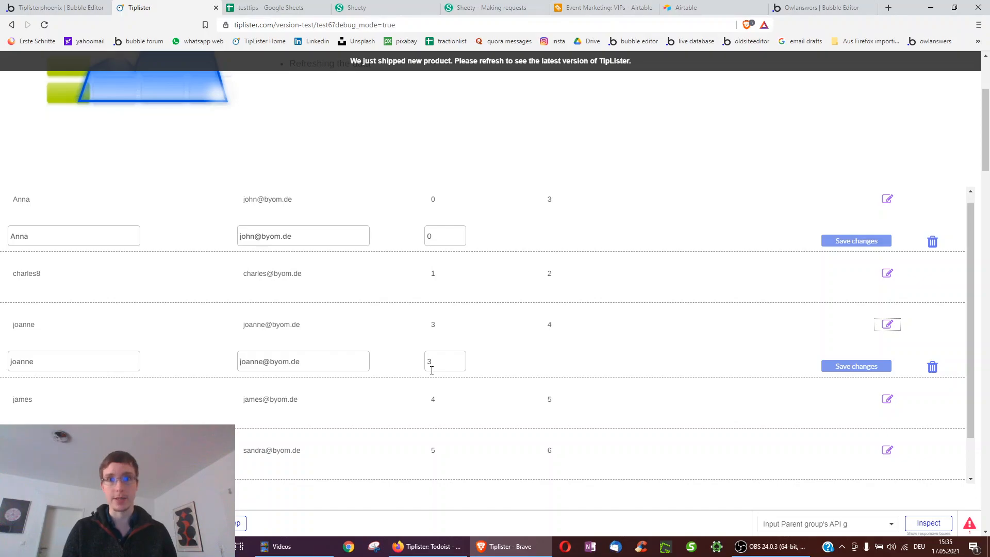
left_click(2, 5)
- Inspect Step 3's Sheety getrows value and its current date/time header, then check the preview
left_click(369, 194)
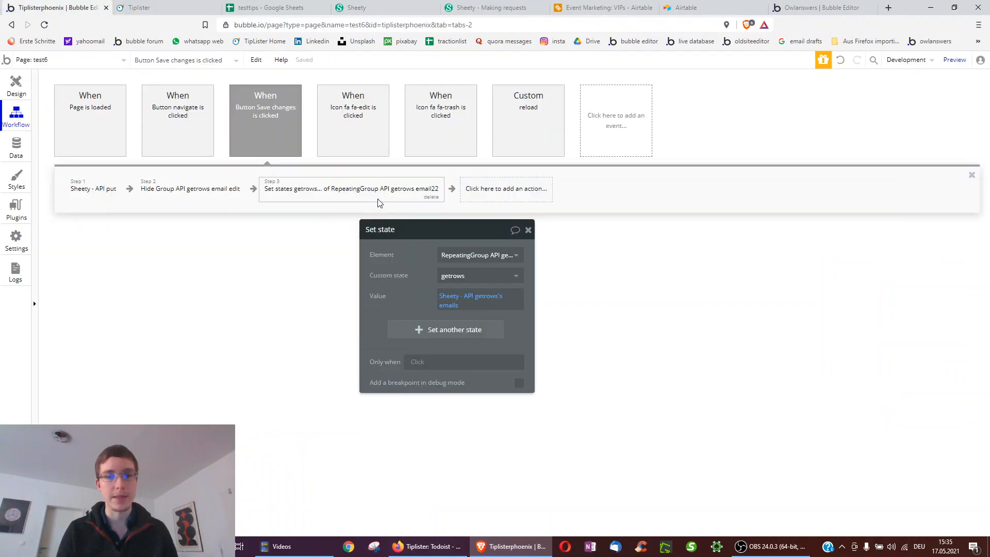
left_click(520, 273)
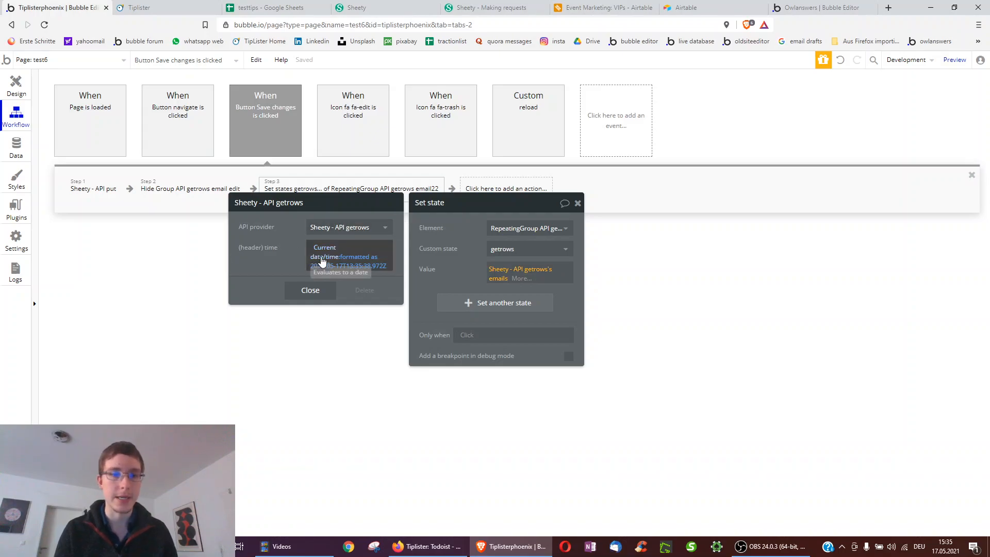
left_click(315, 258)
left_click(309, 274)
left_click_drag(461, 249, 538, 291)
left_click(150, 7)
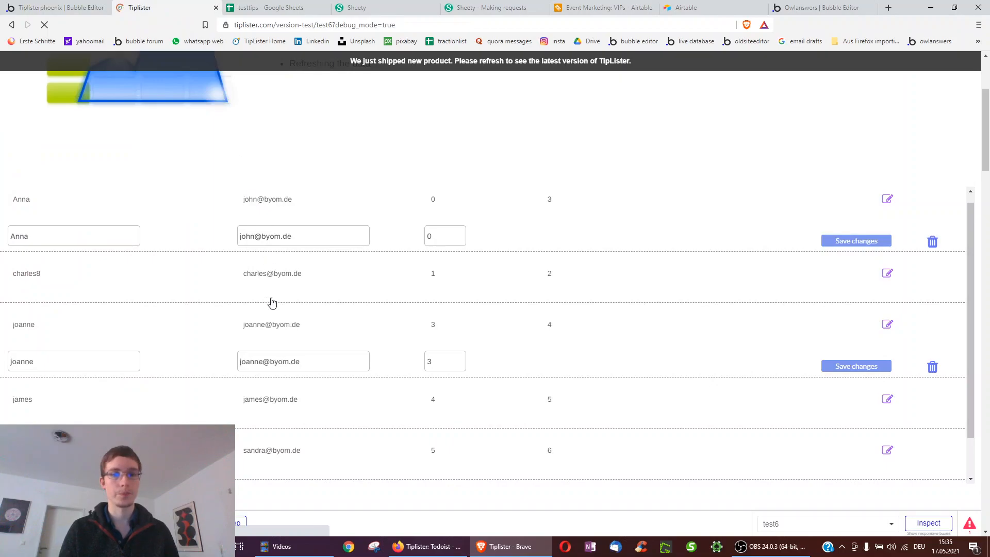
left_click(23, 7)
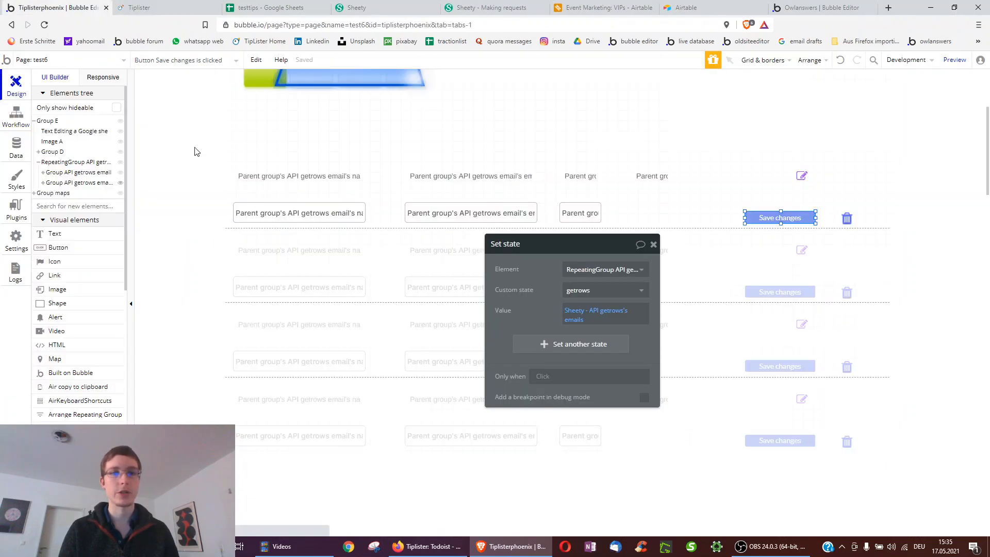
- Open the RepeatingGroup's List sorting order (by number, ascending) and bring up the testtips sheet
left_click(16, 84)
left_click(378, 278)
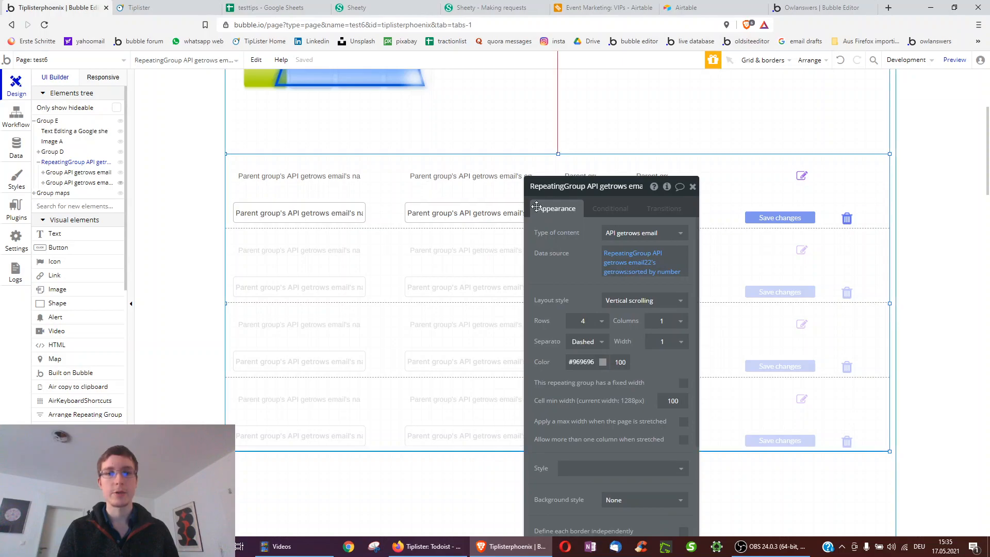
mouse_move(628, 255)
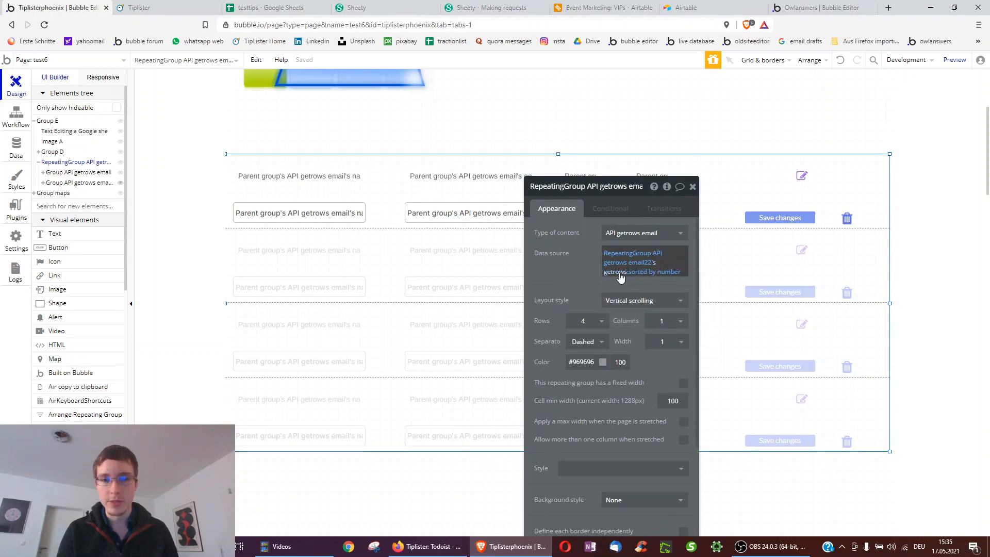
left_click(657, 273)
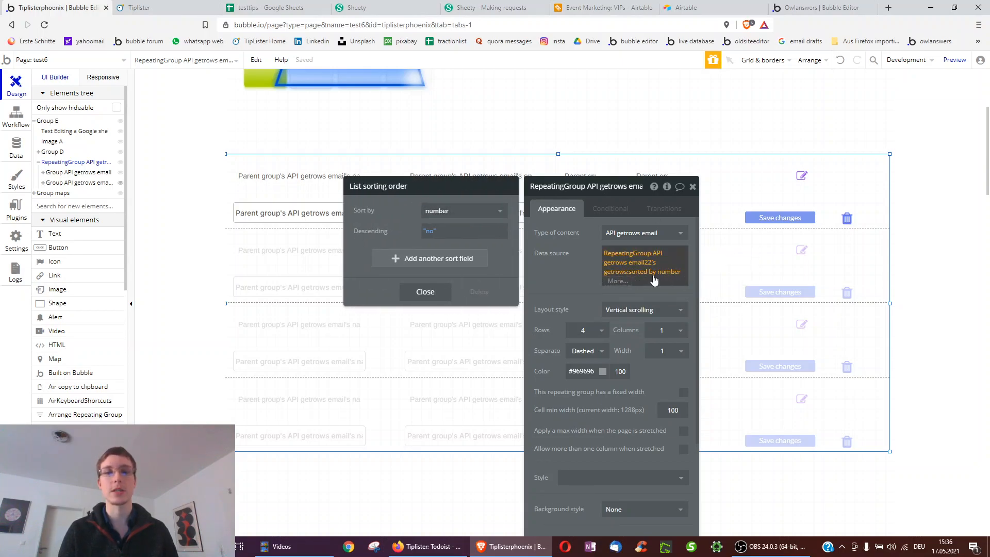
left_click(242, 8)
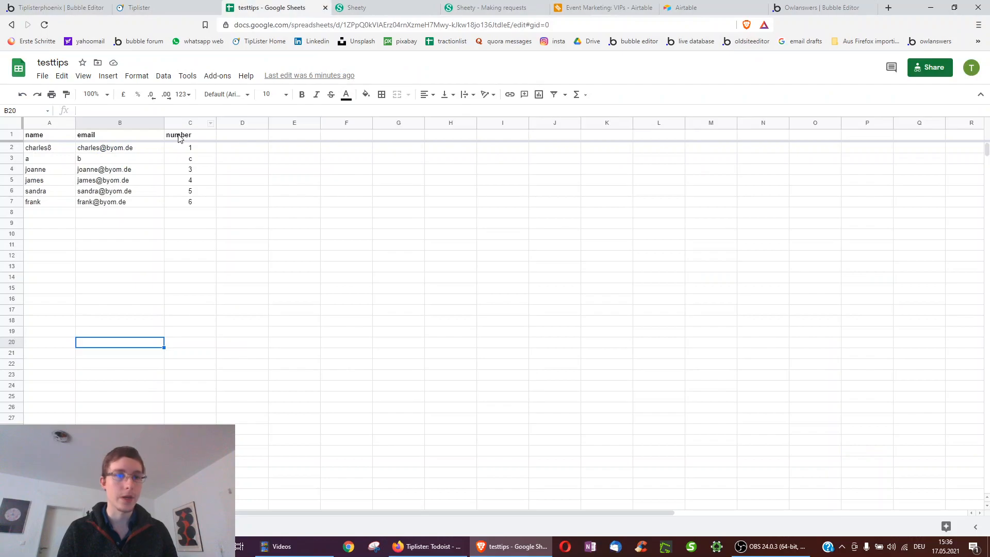
- Replace 'c' in cell C3 with 2 so the number column reads 1–6
left_click_drag(178, 137, 177, 203)
left_click(189, 159)
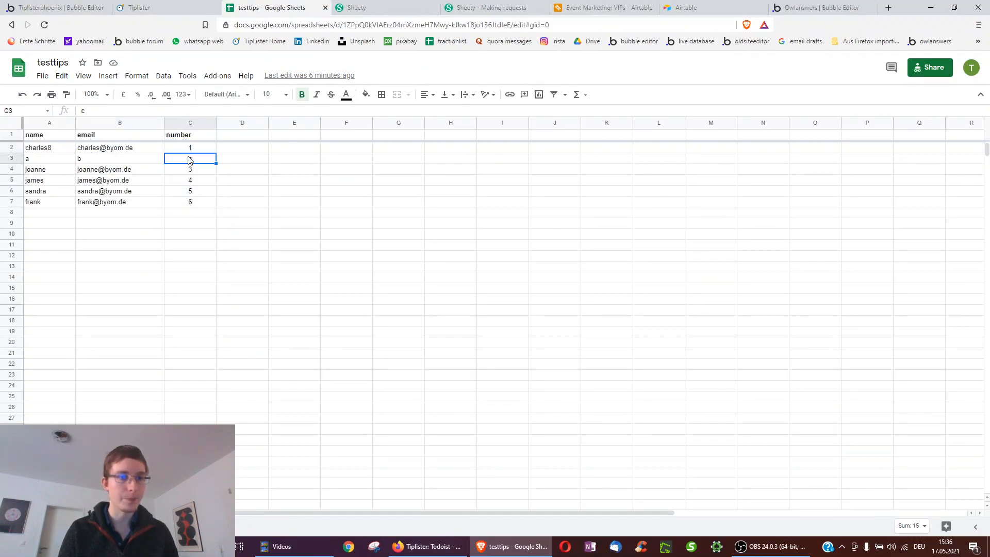
type("2")
key("Return")
left_click(41, 161)
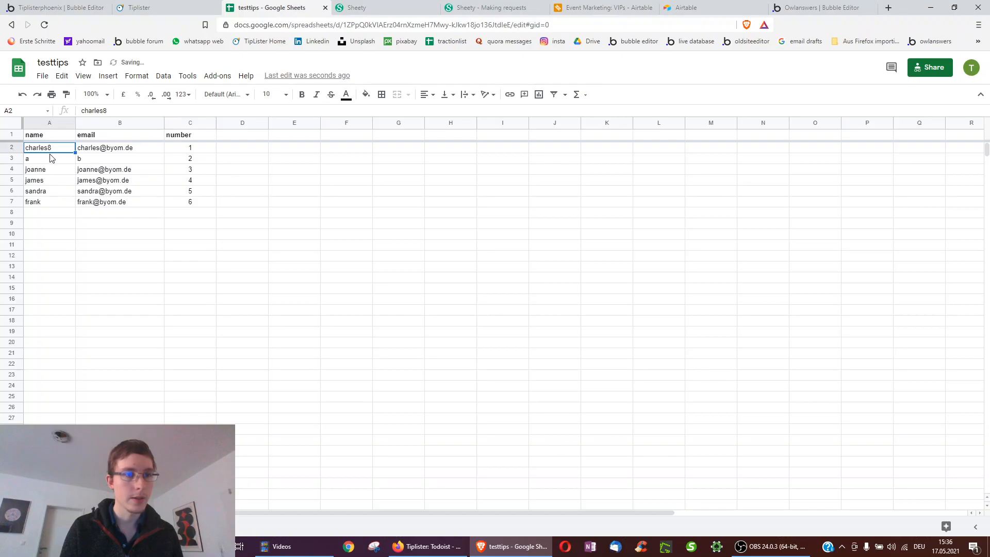
left_click(41, 8)
- In the preview, change the entry numbered 4 to 0 and save it
left_click(216, 5)
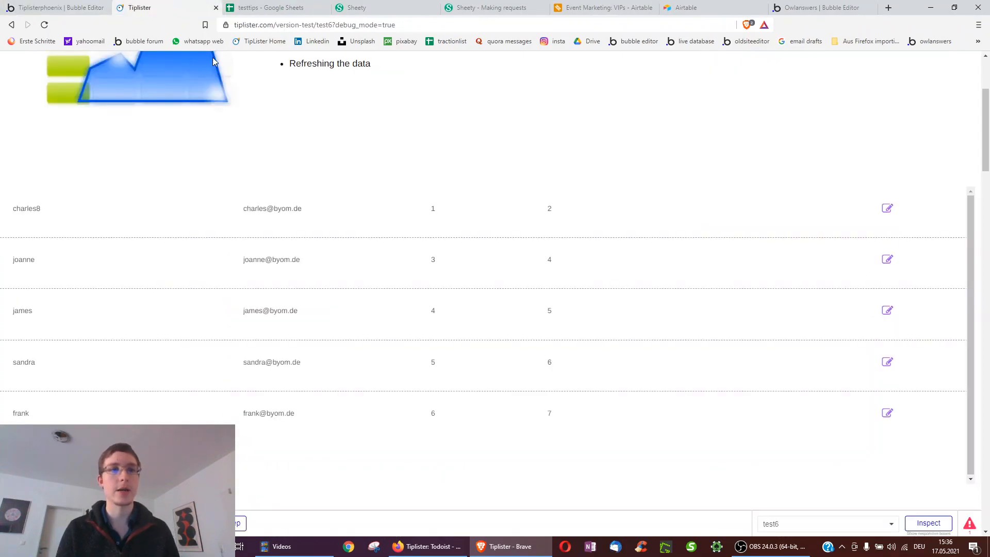
scroll(524, 230, "down", 1)
scroll(651, 294, "up", 1)
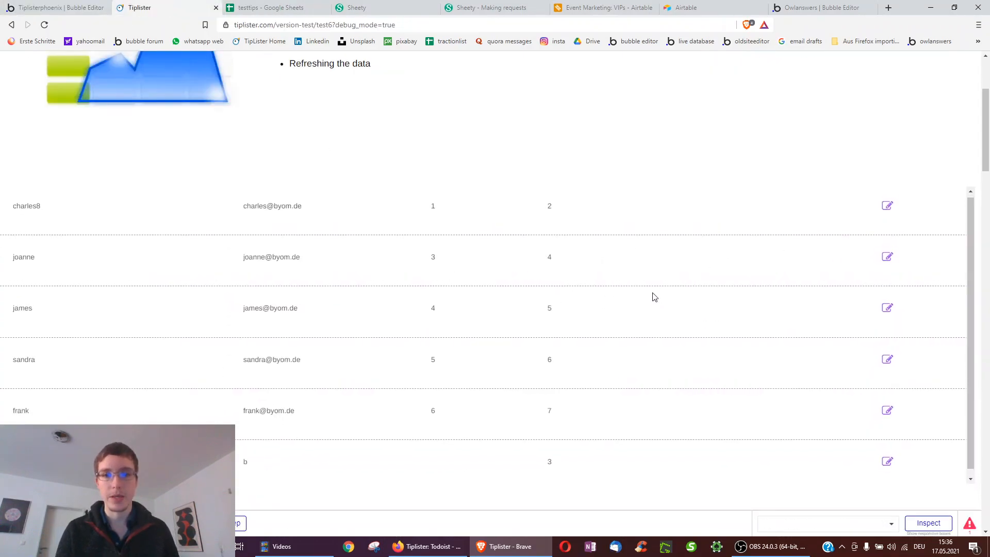
left_click(887, 310)
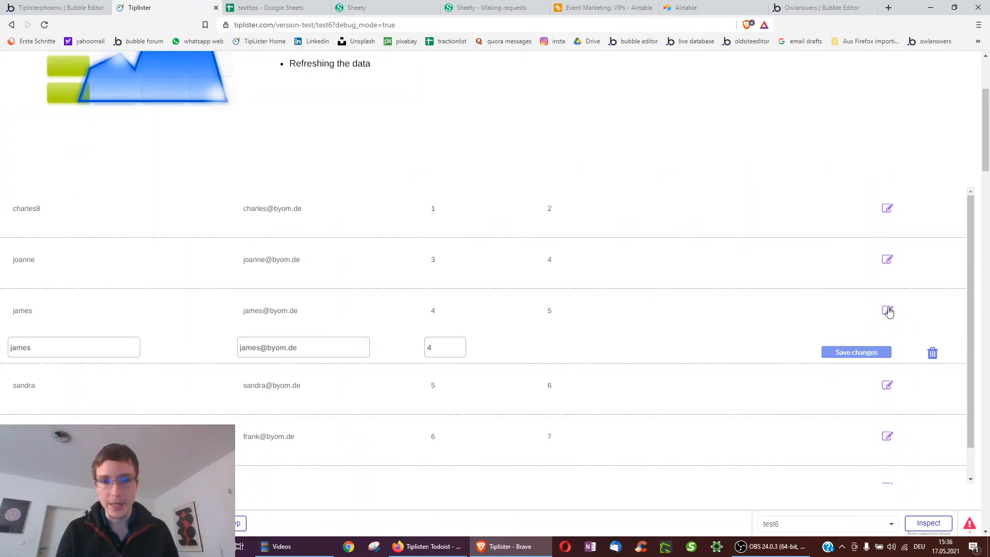
double_click(460, 352)
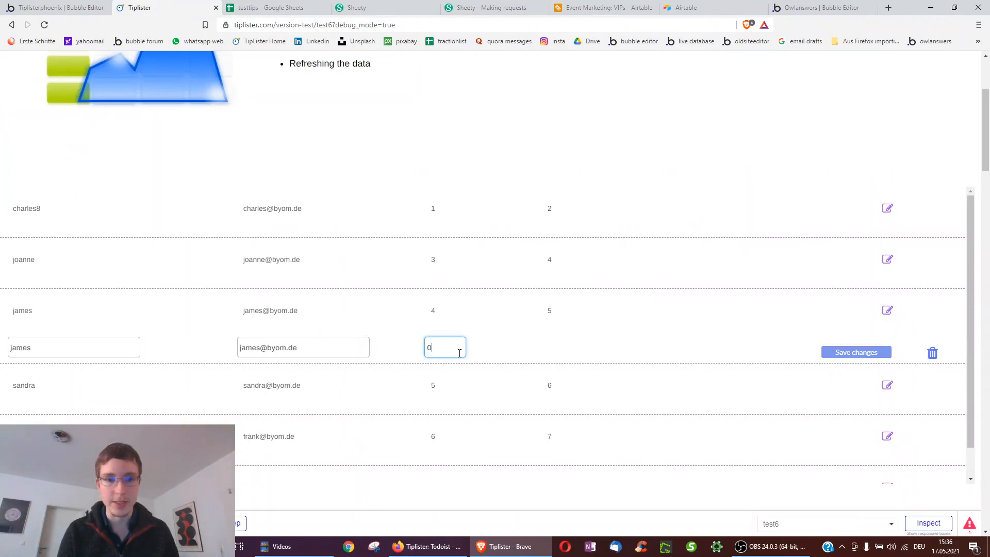
left_click(836, 356)
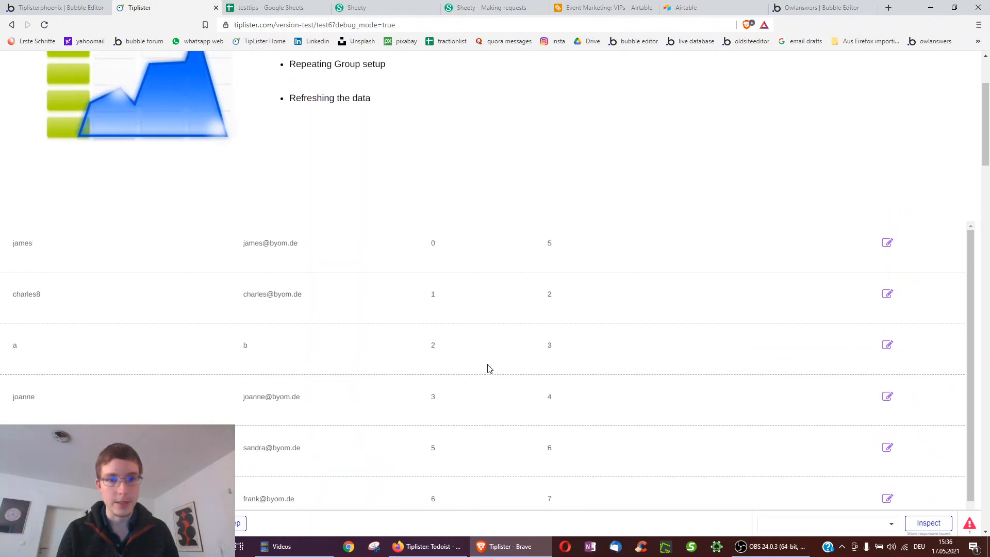
scroll(454, 350, "up", 1)
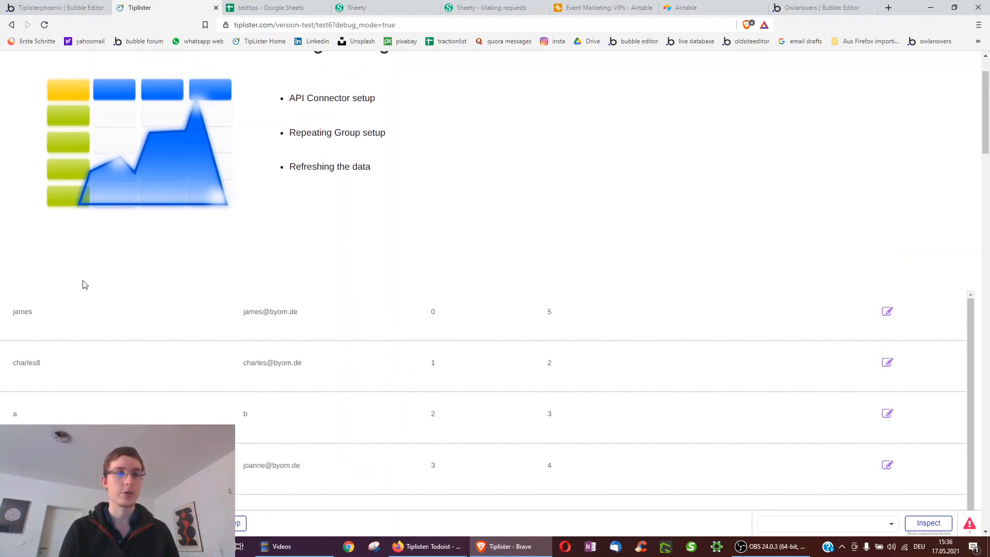
scroll(77, 278, "down", 1)
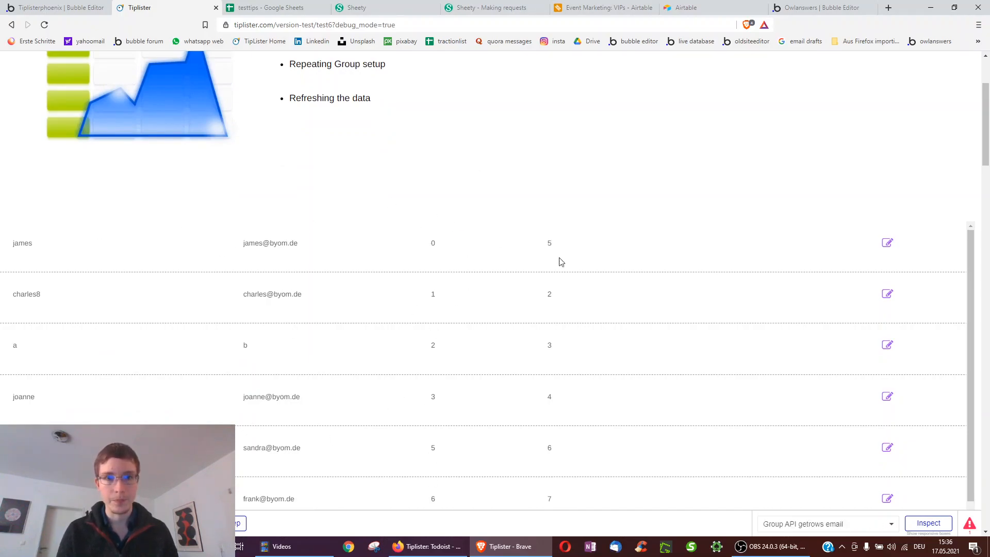
left_click(550, 245)
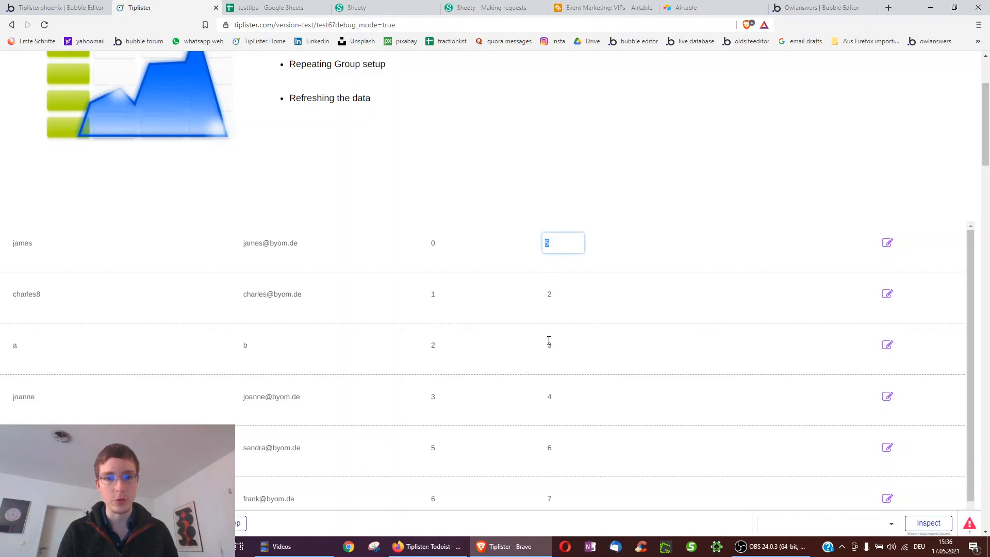
- Fill cells D1 to D5 of the testtips sheet with 1, 2, 3, 4, 5
left_click(270, 7)
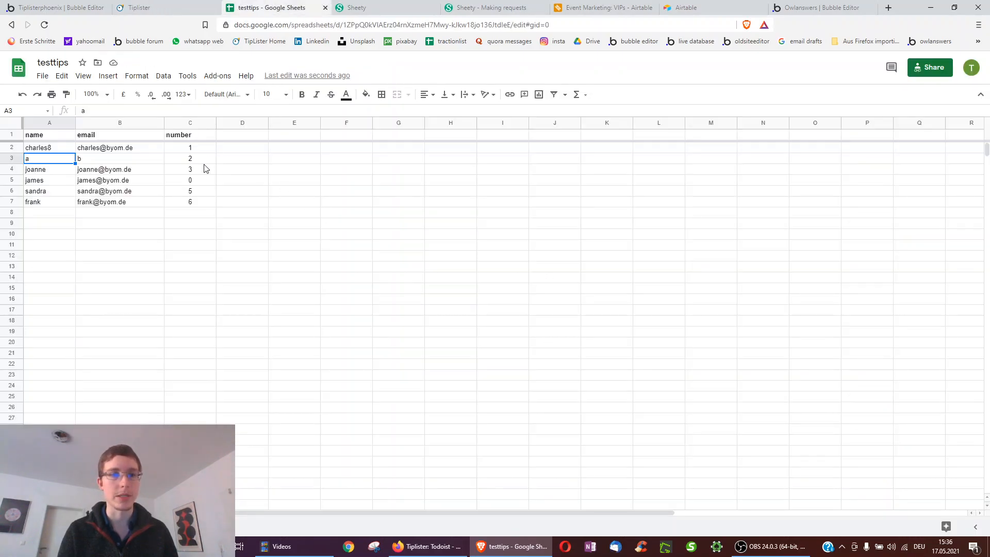
left_click(230, 138)
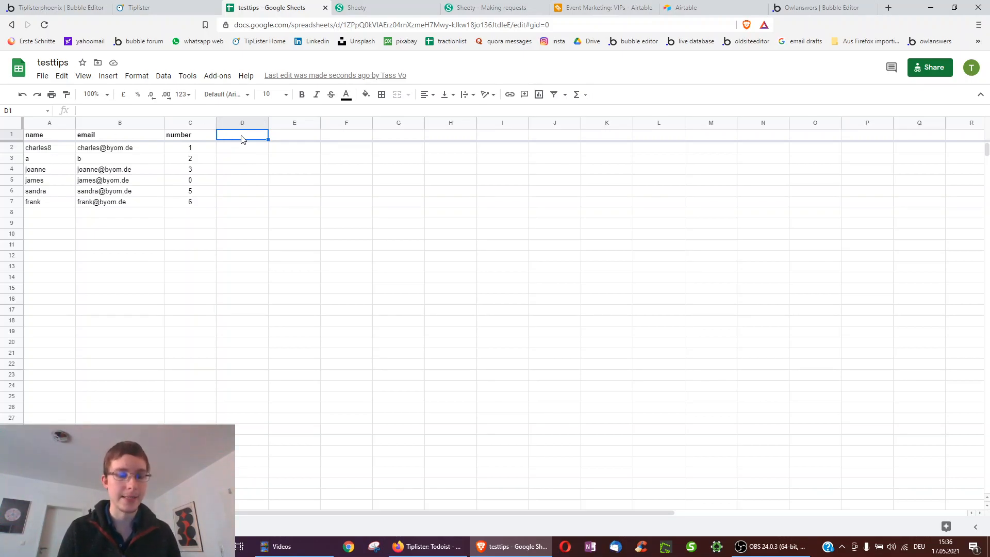
type("1")
key("Return")
type("2 3 4 5")
- Check the top entry's number field and choose which field the row's number input placeholder shows
left_click(61, 7)
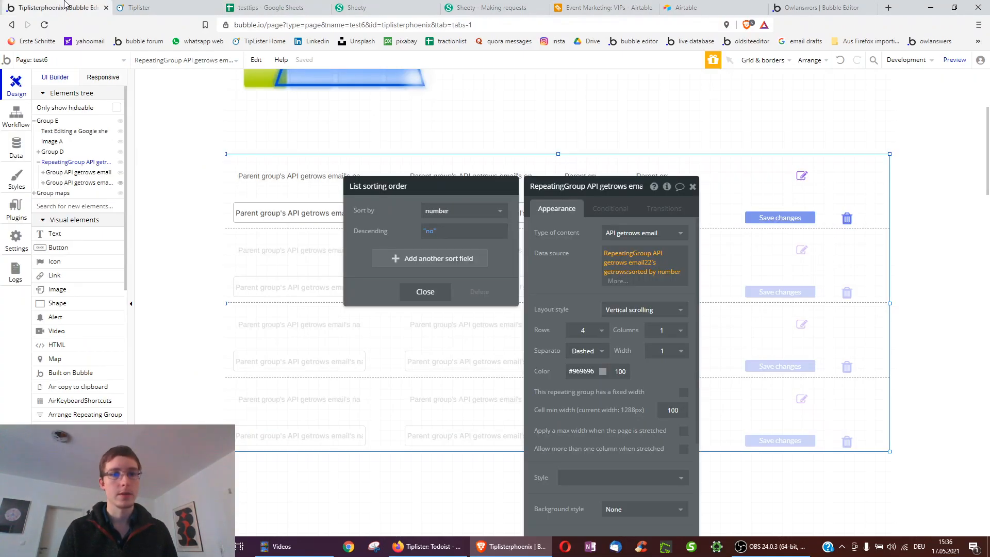
left_click(187, 5)
left_click(615, 266)
left_click(568, 246)
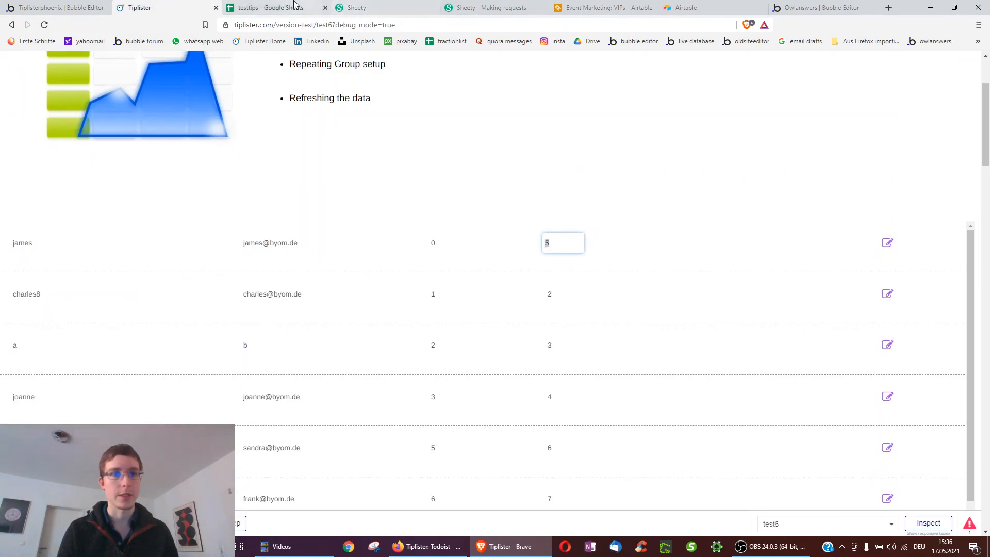
left_click(270, 8)
left_click(277, 183)
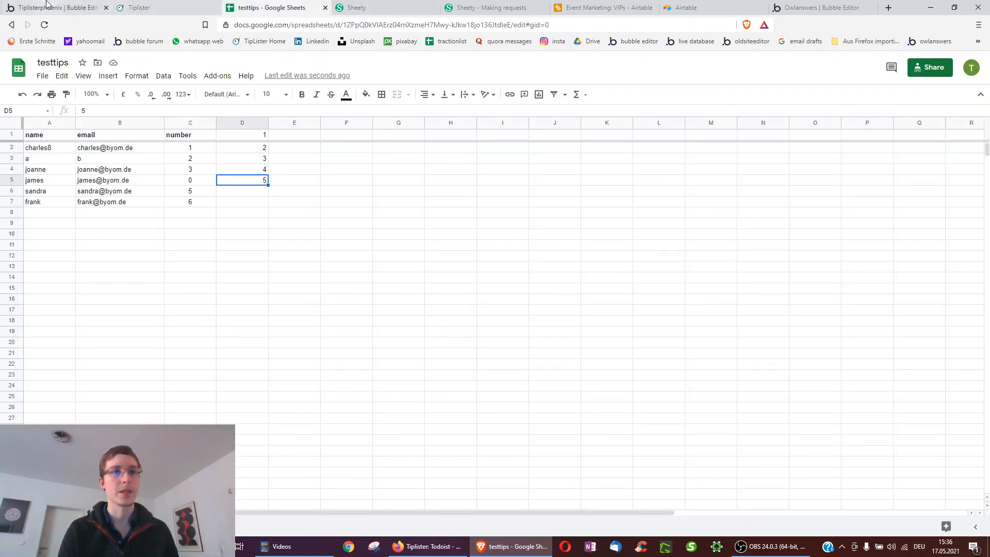
left_click(61, 7)
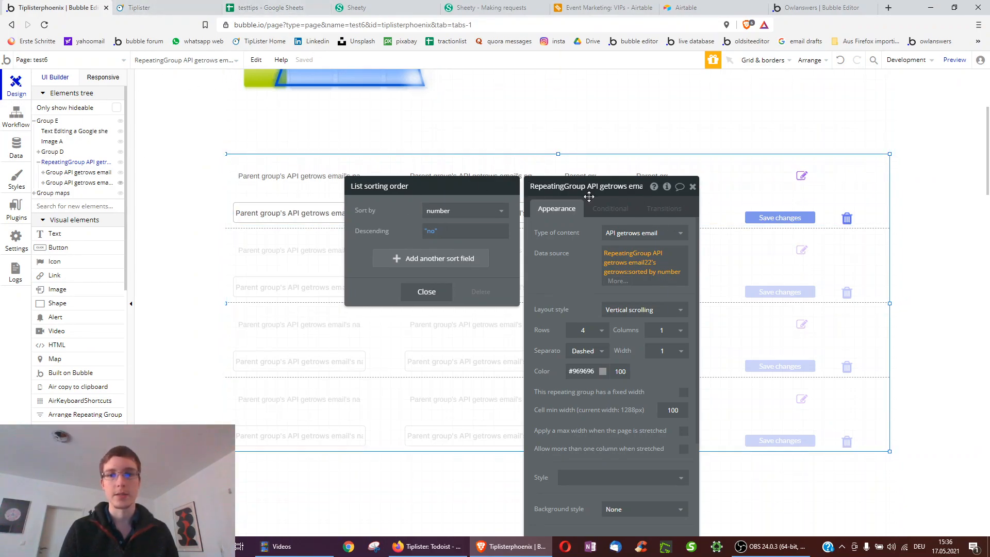
left_click(652, 176)
left_click(674, 313)
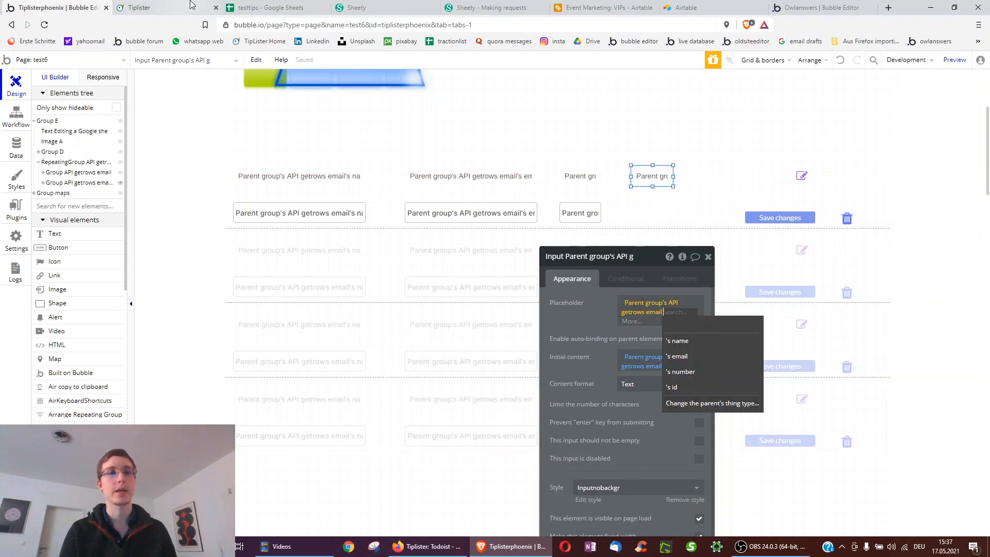
- Review values in columns C and D, then select the number column C2:C16
left_click(258, 4)
left_click(245, 149)
left_click(191, 161)
left_click(263, 170)
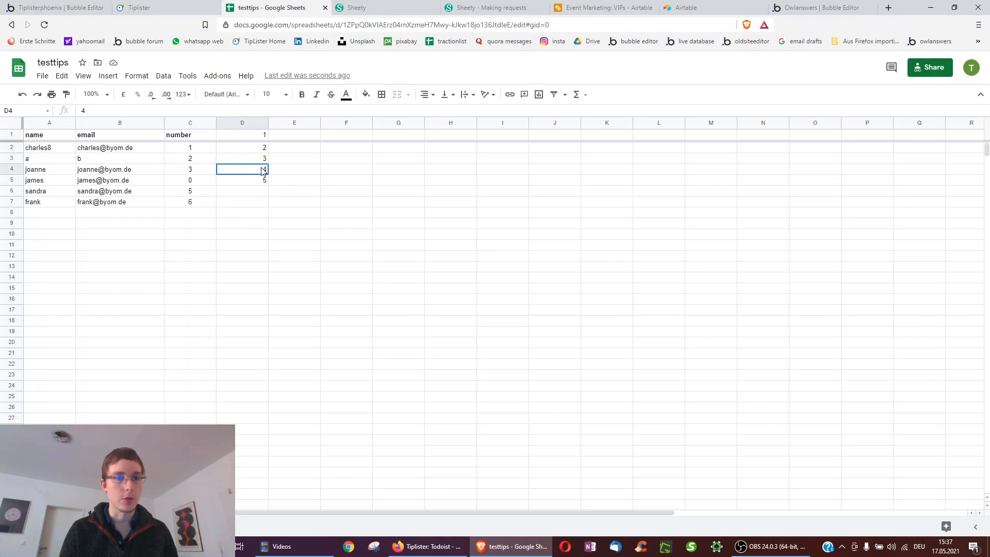
left_click(189, 227)
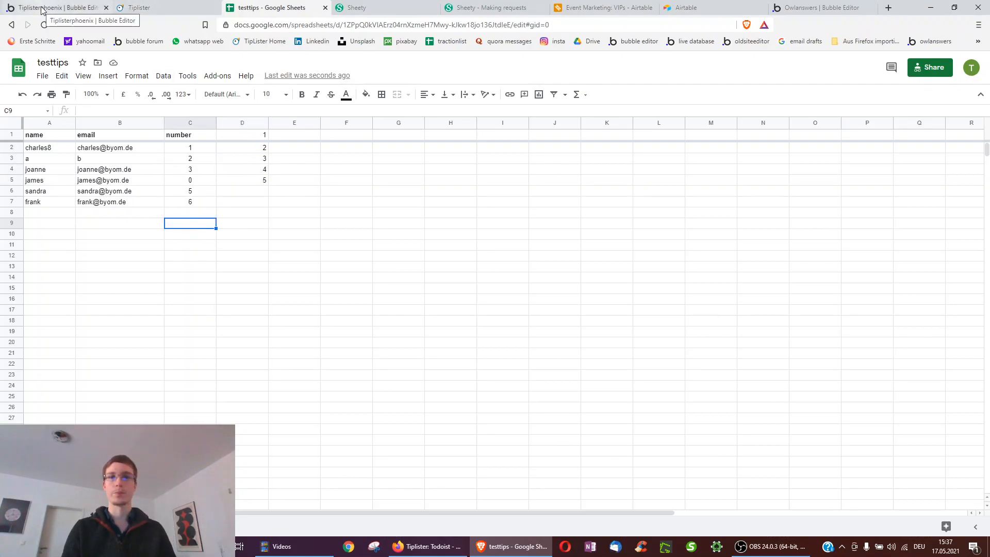
left_click_drag(199, 150, 189, 300)
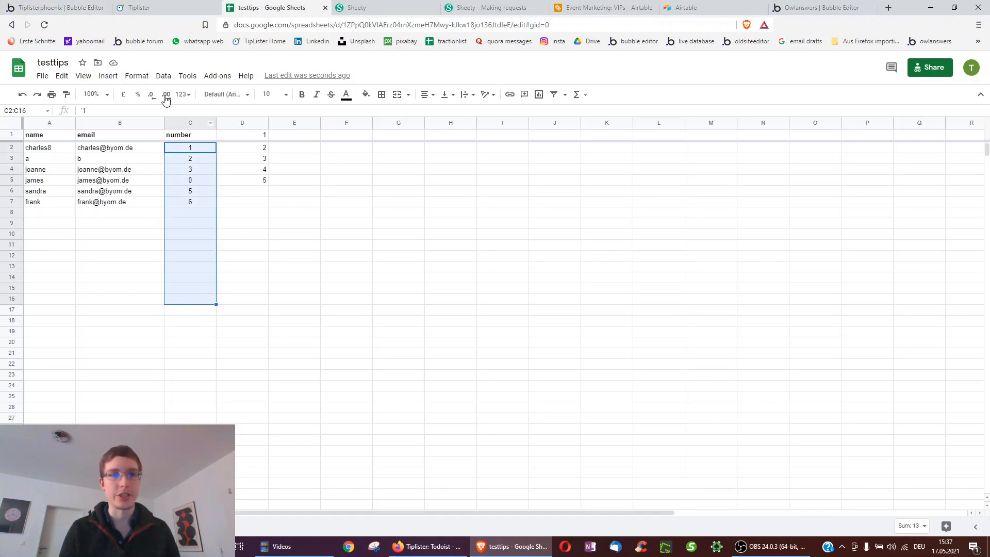
left_click(56, 7)
- Review the number line in the API Connector PUT call's request body against the sheet
left_click(14, 148)
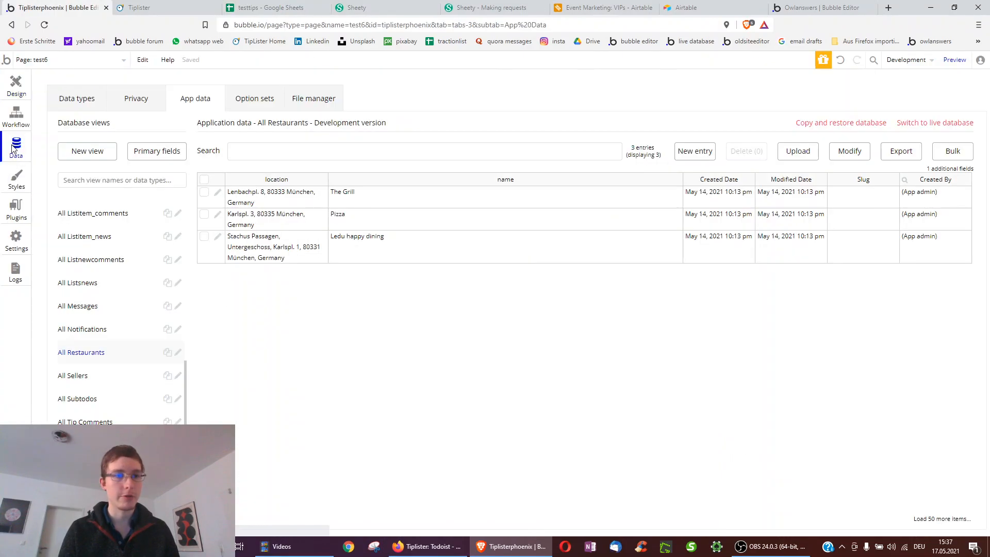
left_click(16, 213)
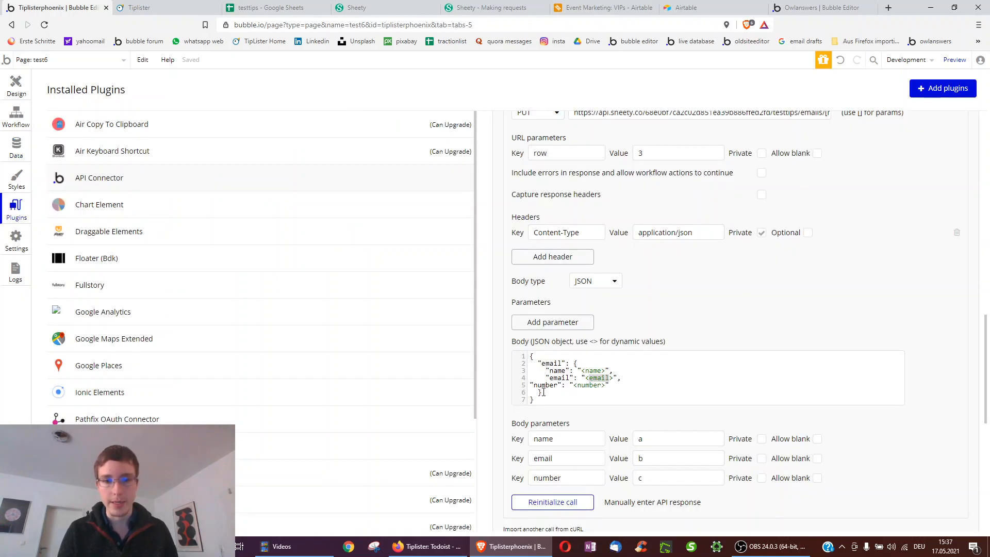
left_click_drag(534, 387, 612, 383)
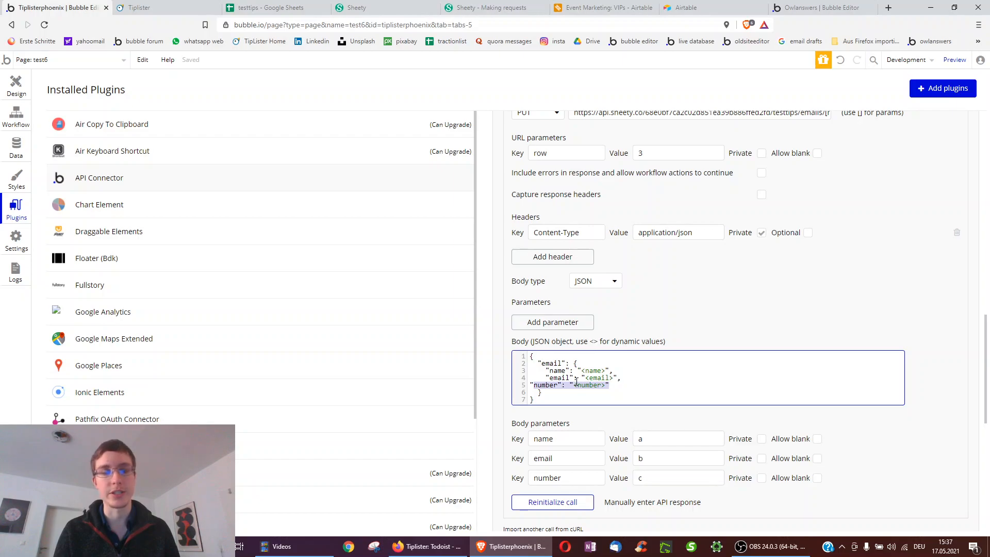
left_click(269, 7)
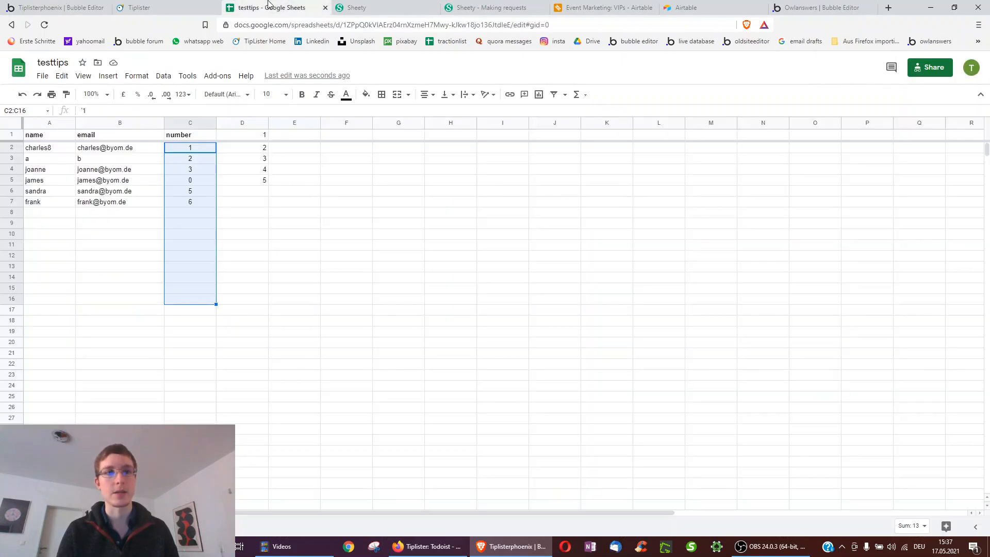
left_click(45, 5)
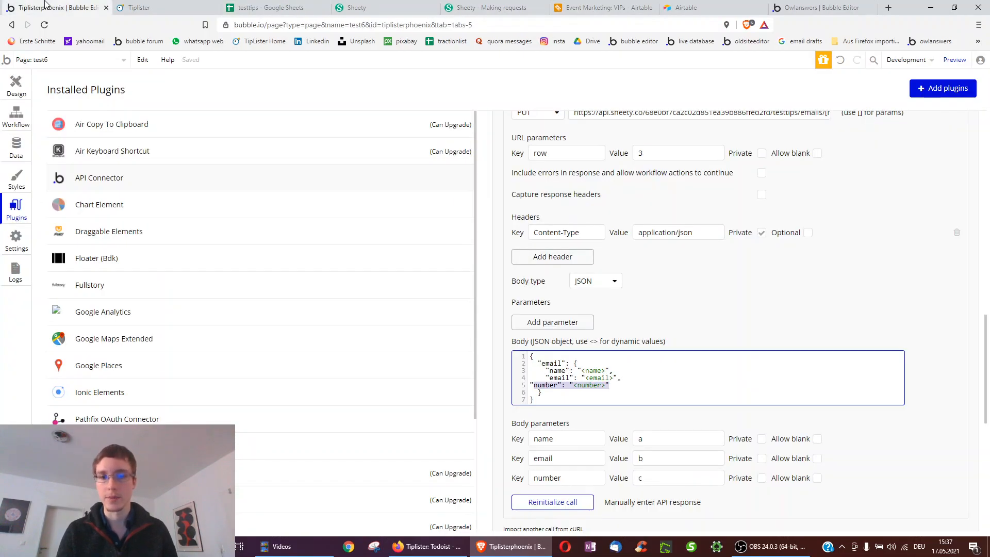
scroll(595, 414, "down", 1)
scroll(598, 309, "up", 3)
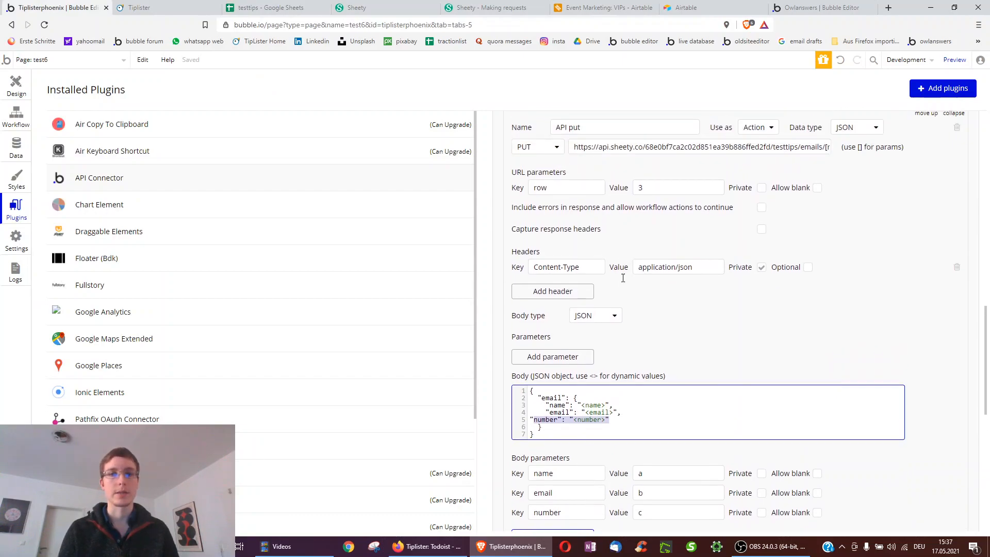
scroll(593, 222, "up", 3)
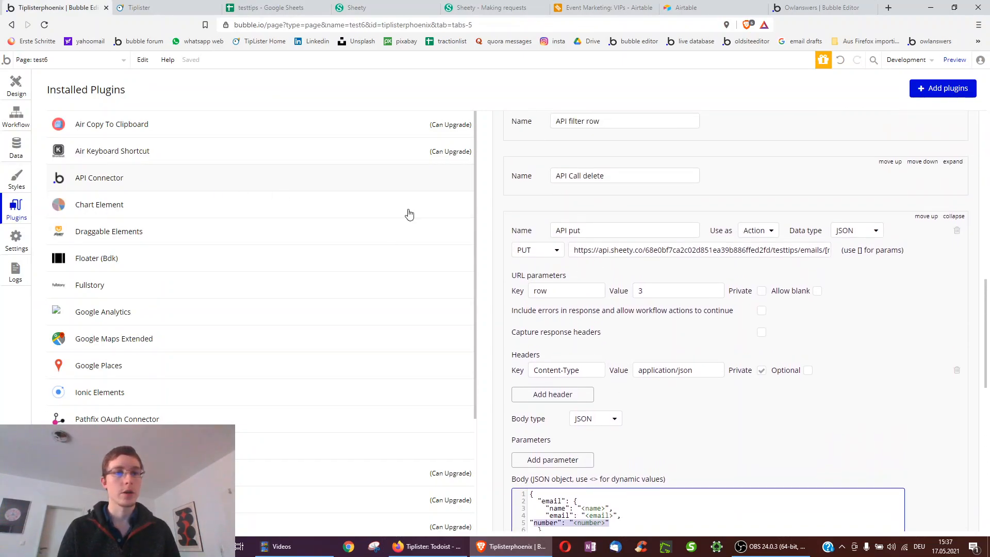
scroll(681, 289, "up", 5)
scroll(675, 284, "up", 4)
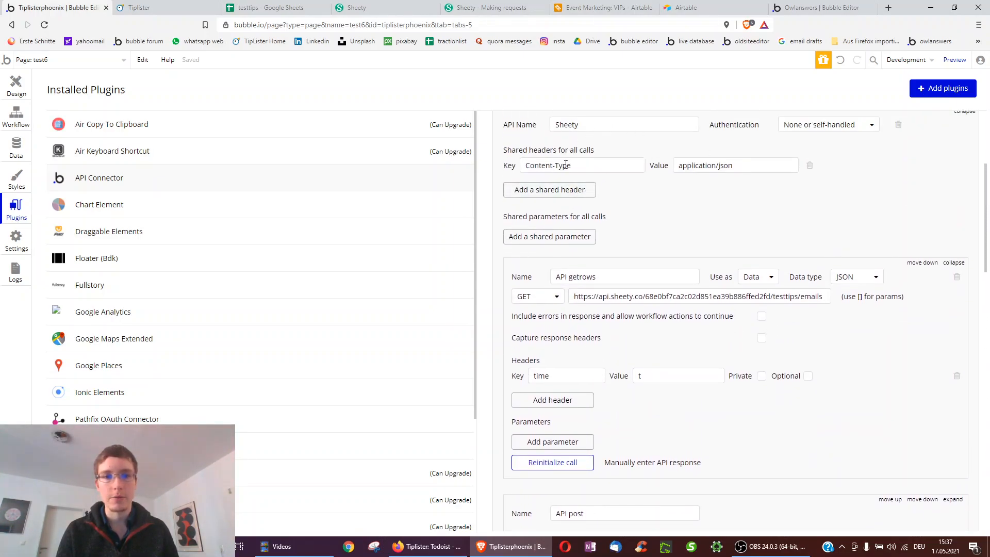
scroll(743, 304, "down", 10)
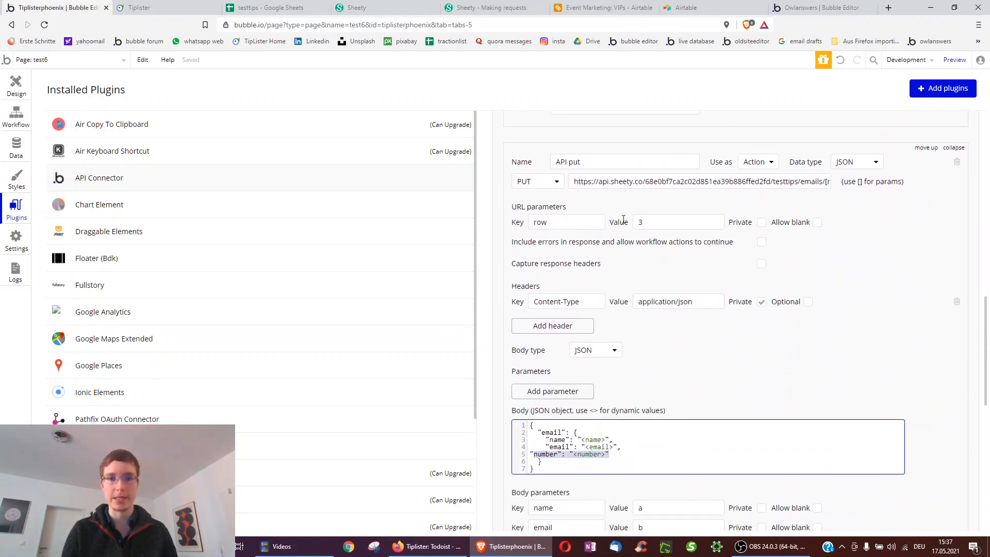
- Compare the PUT call's endpoint URL with Sheety's documented PUT example and project dashboard
triple_click(625, 182)
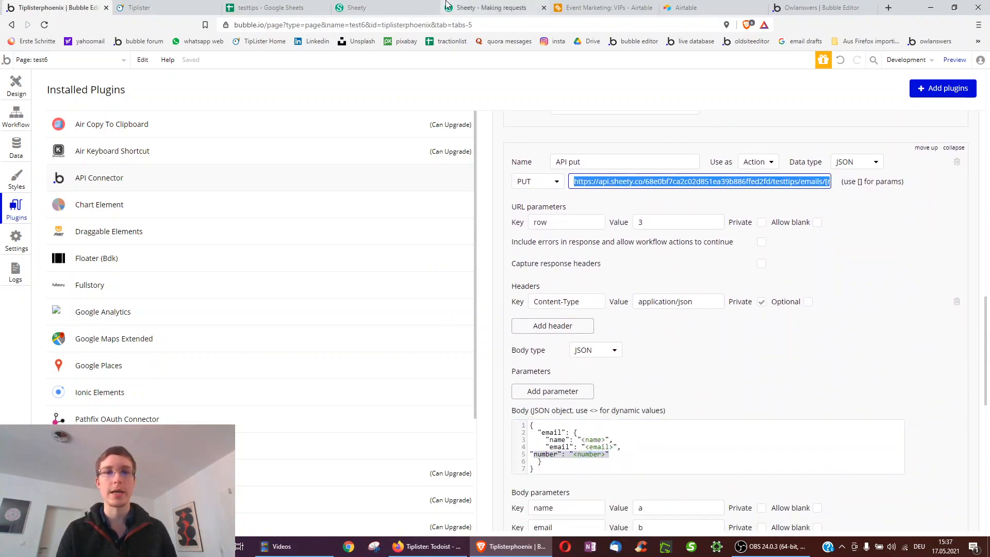
left_click(478, 6)
triple_click(500, 282)
left_click(356, 8)
scroll(402, 210, "down", 6)
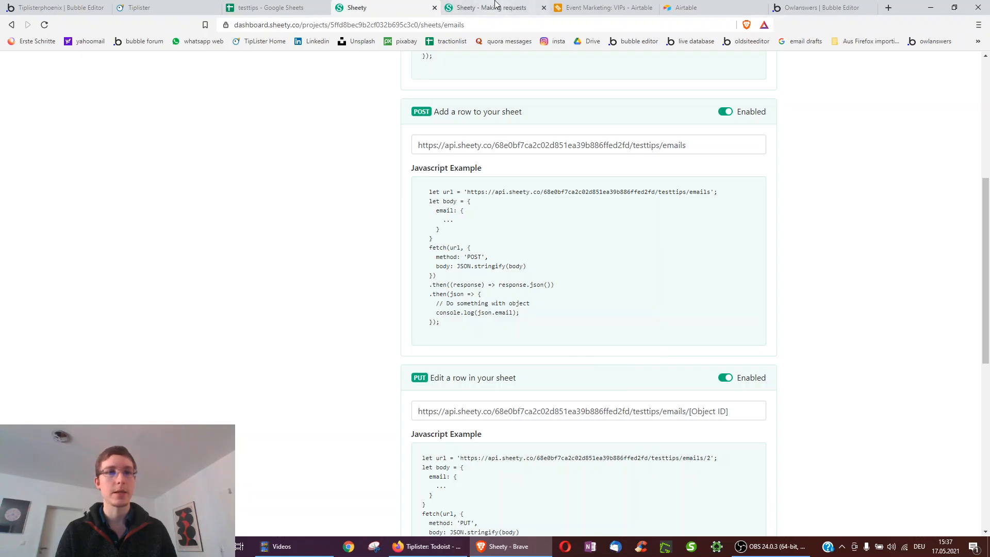
scroll(309, 257, "up", 6)
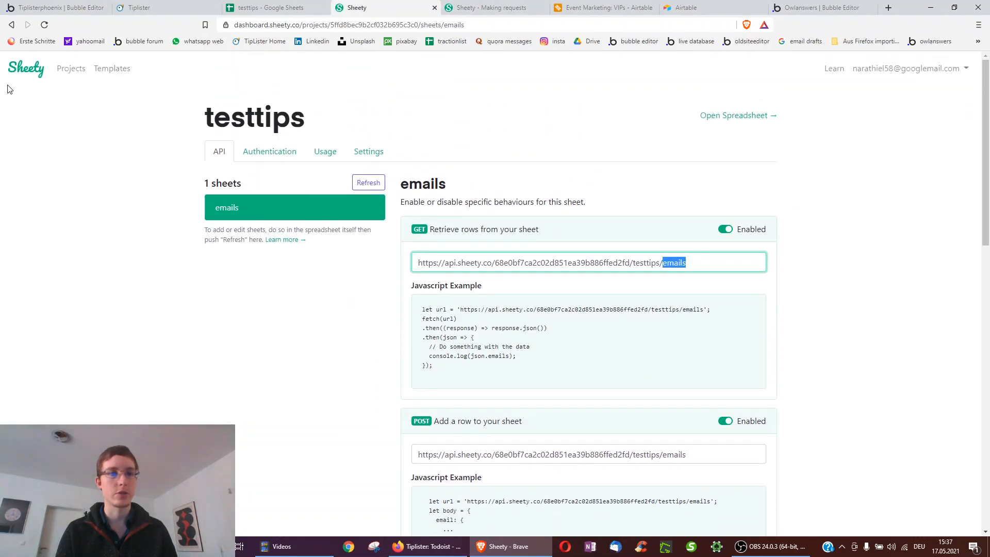
left_click(460, 6)
scroll(475, 369, "down", 1)
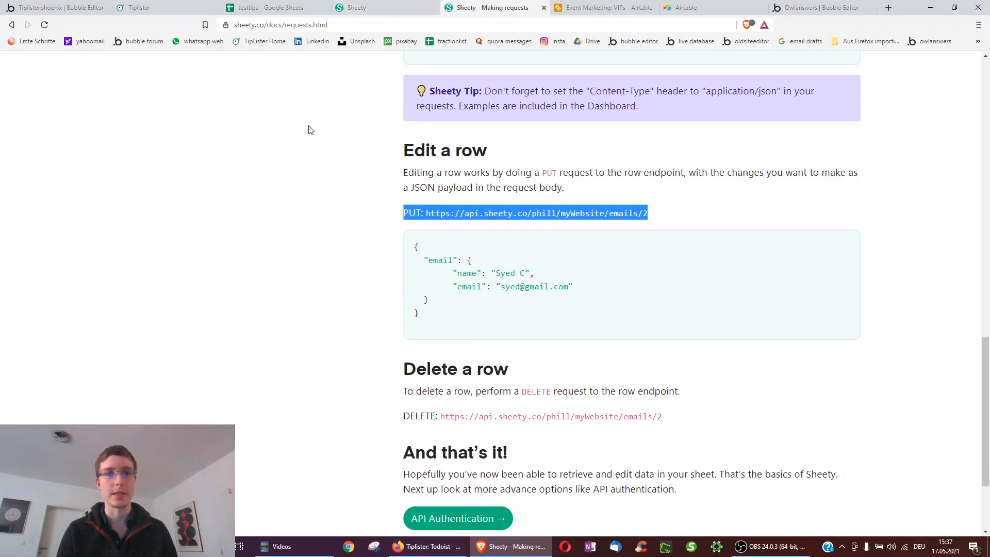
left_click(57, 7)
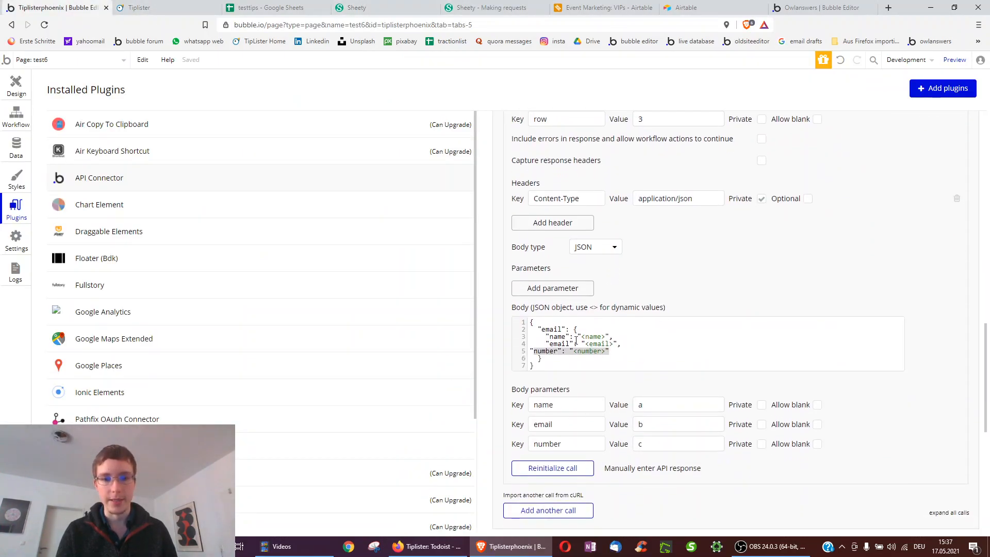
- Check the name and email placeholders in the JSON body, then select the repeating group in Design
double_click(588, 337)
double_click(594, 344)
scroll(578, 462, "down", 1)
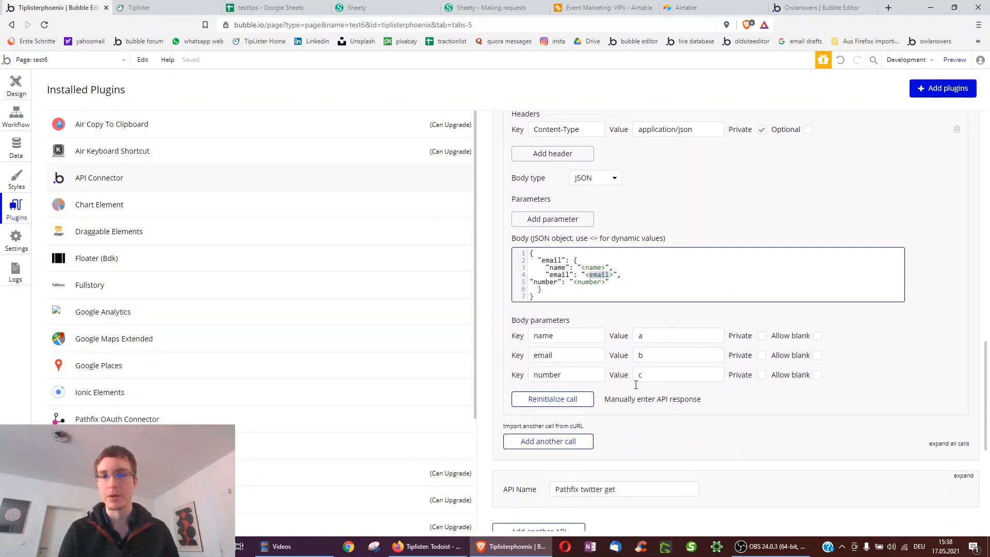
scroll(636, 385, "up", 1)
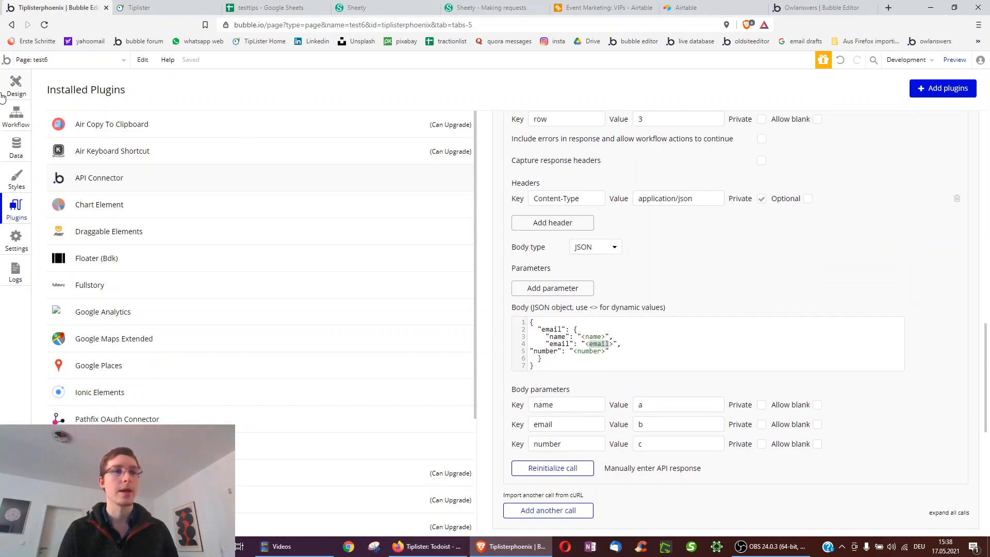
left_click(16, 85)
left_click(332, 299)
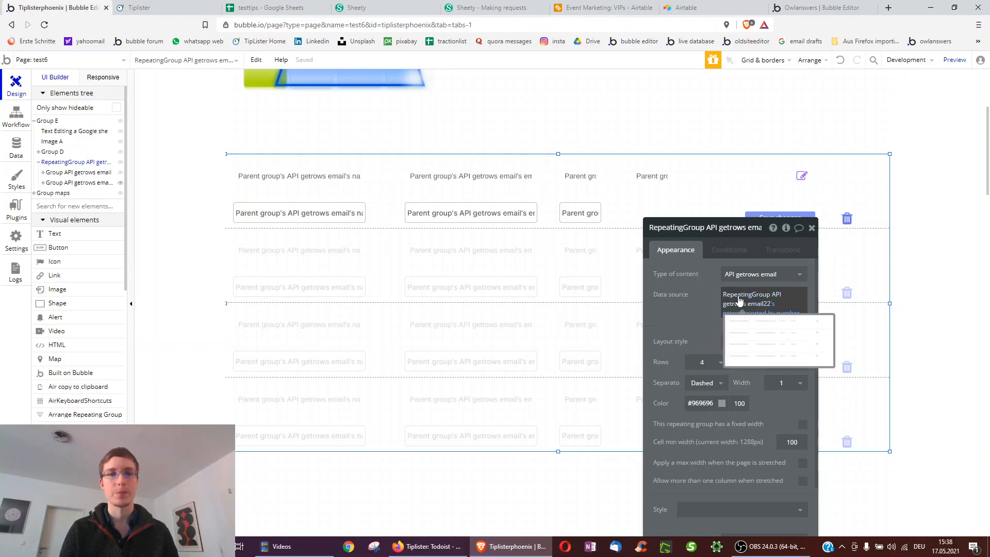
- Look over the page-load workflow, then reselect the repeating group in Design
mouse_move(739, 308)
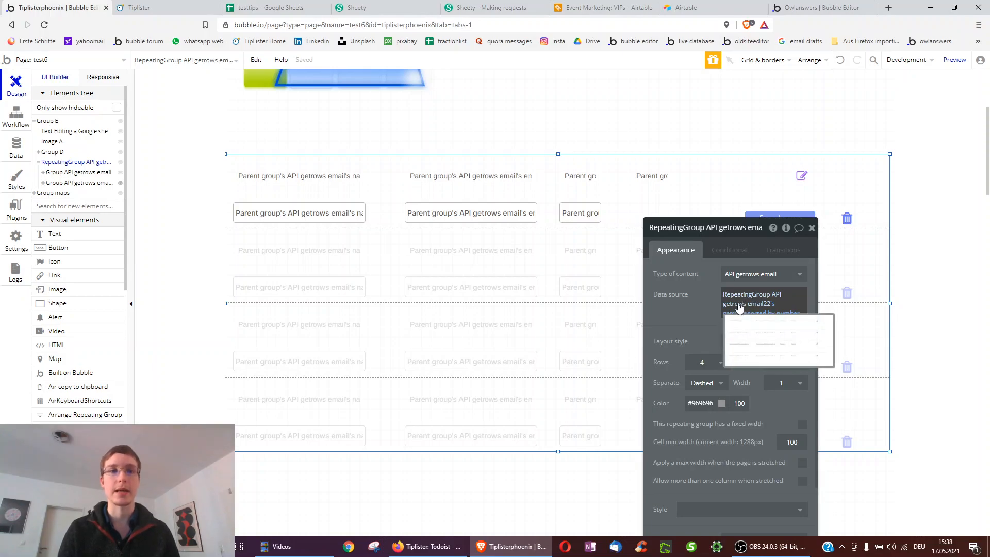
left_click(16, 116)
left_click(69, 122)
left_click(16, 85)
left_click(358, 258)
scroll(357, 258, "down", 1)
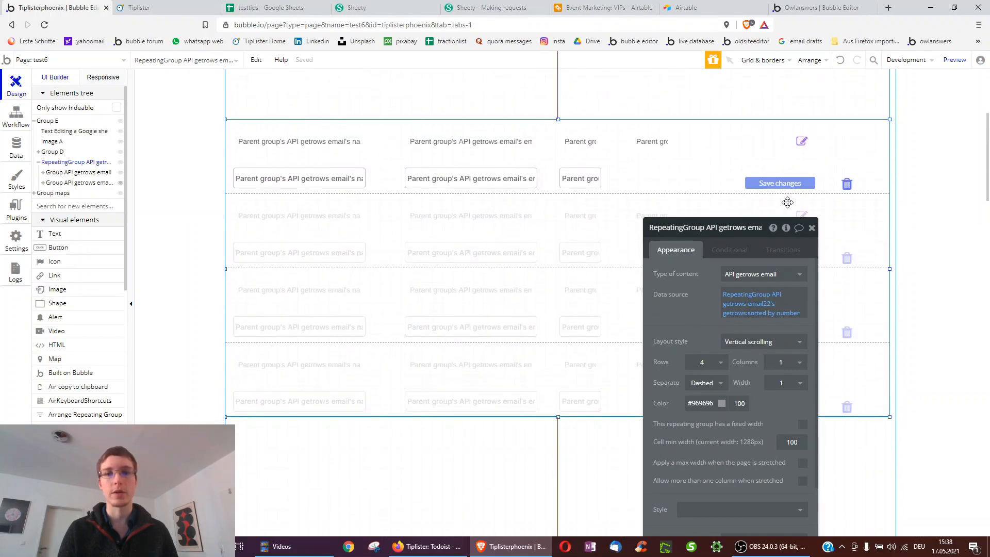
- Inspect the Save changes workflow's API put step and its Set state getrows step
left_click(776, 184)
left_click(711, 322)
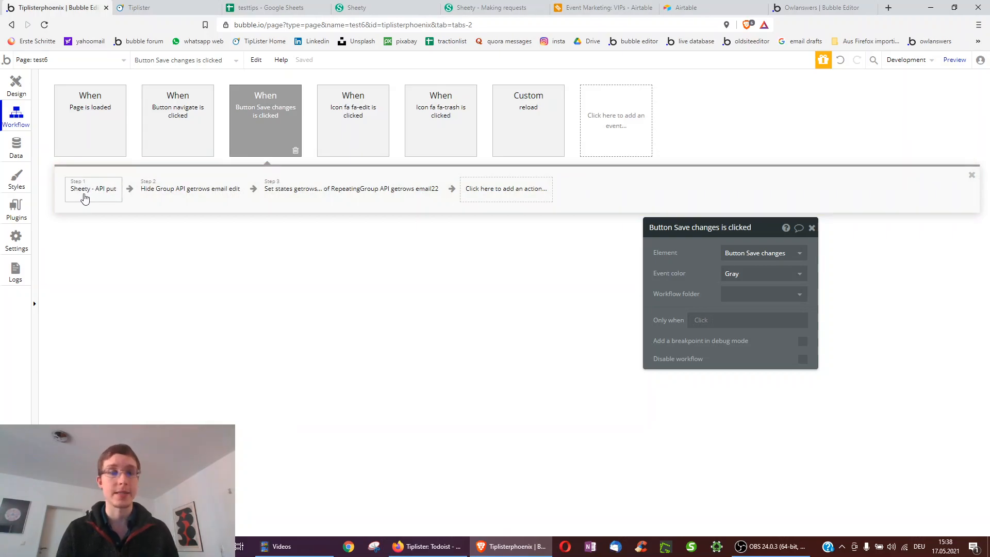
left_click(85, 199)
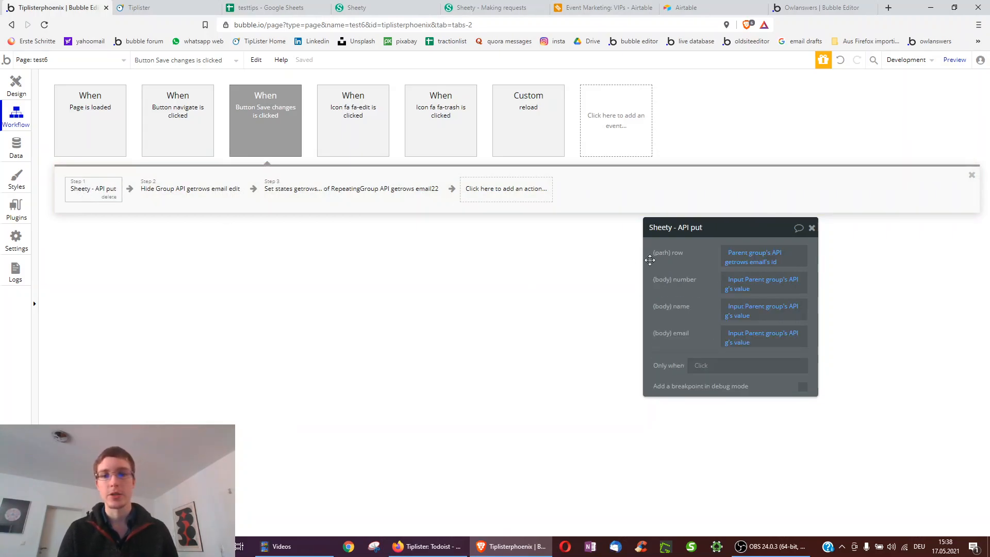
left_click_drag(646, 260, 485, 243)
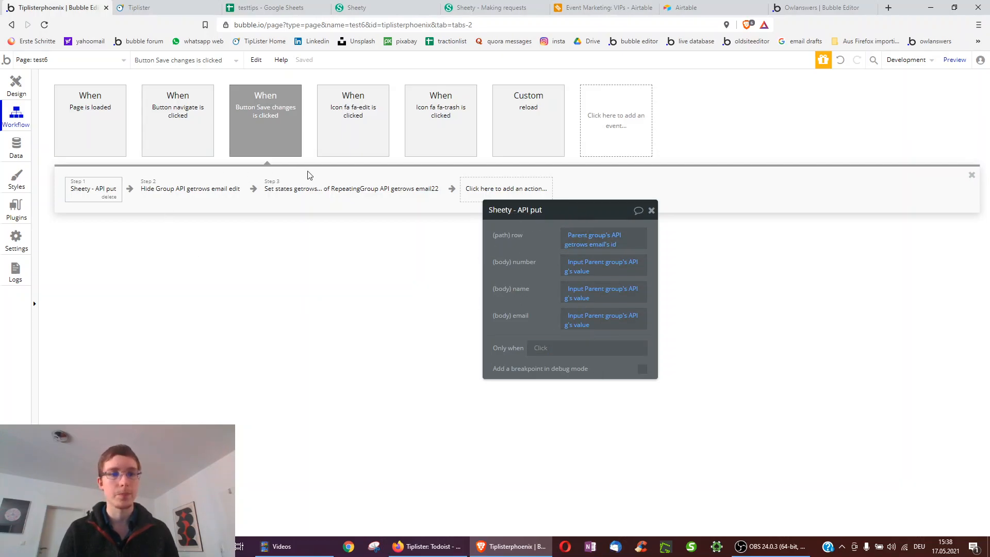
left_click(307, 187)
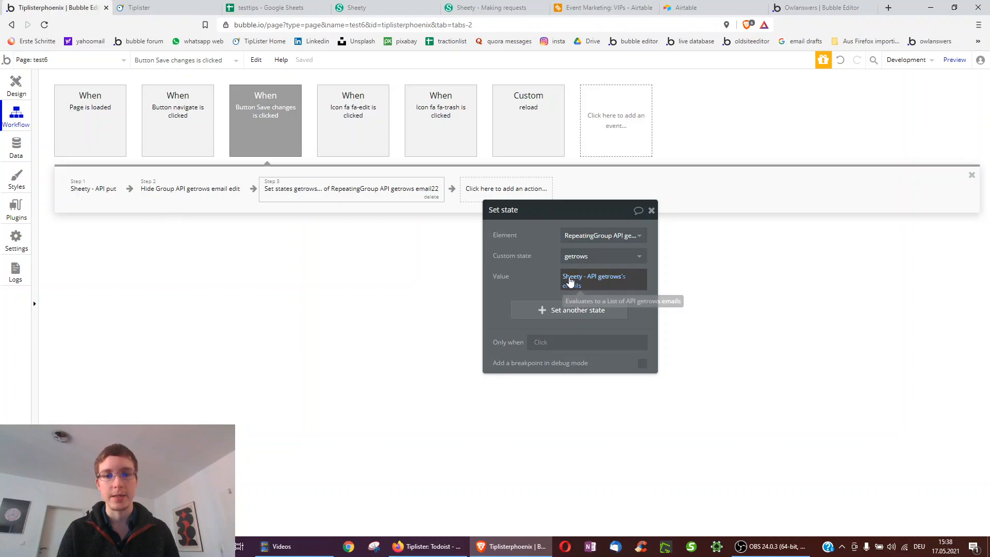
left_click(571, 281)
- Check the delete icon beside Save changes and the sheet's rows, then view the preview list
left_click(16, 87)
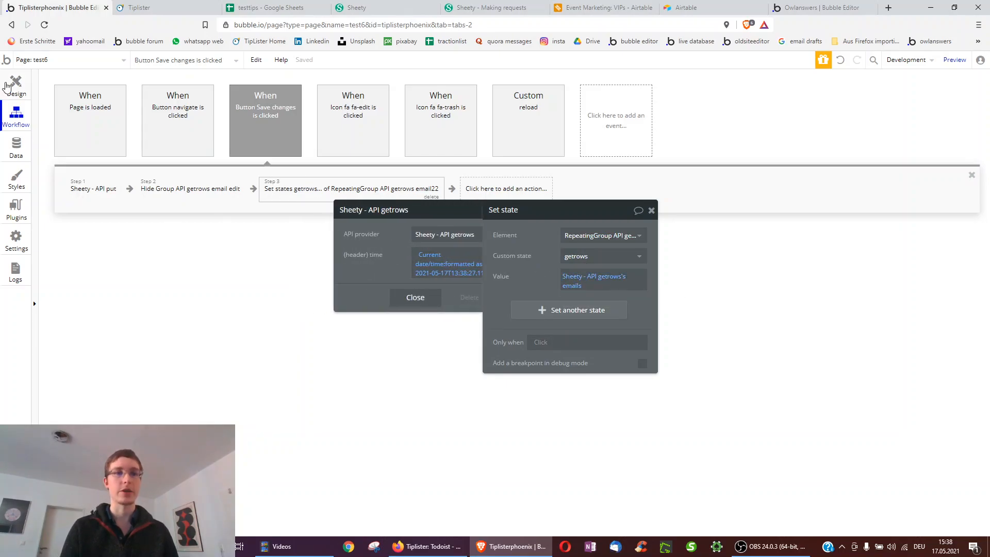
left_click(651, 210)
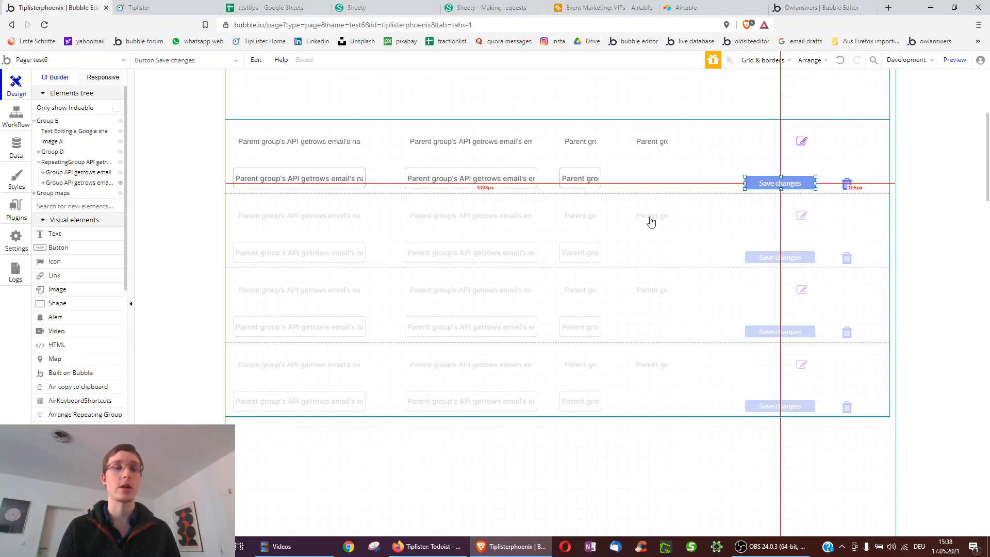
left_click(847, 184)
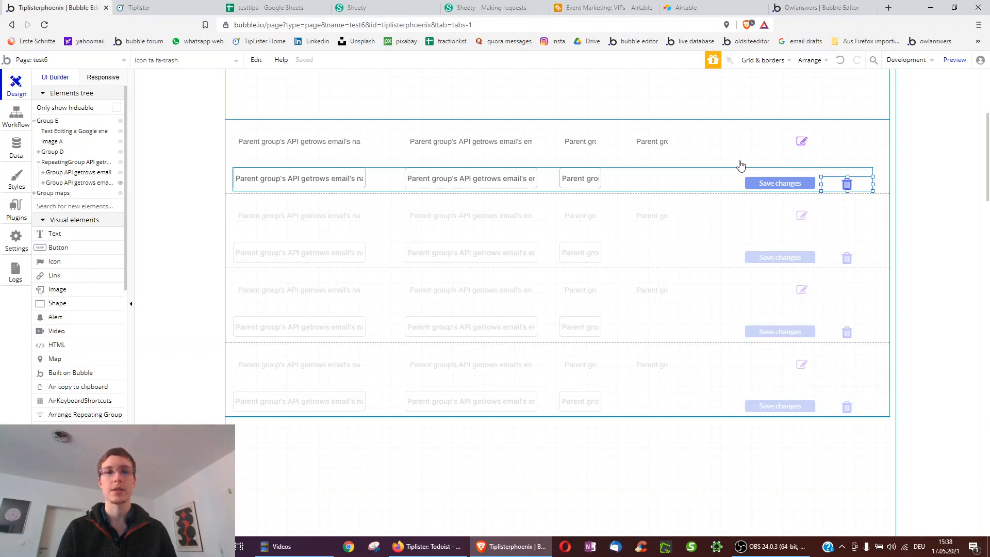
left_click(278, 7)
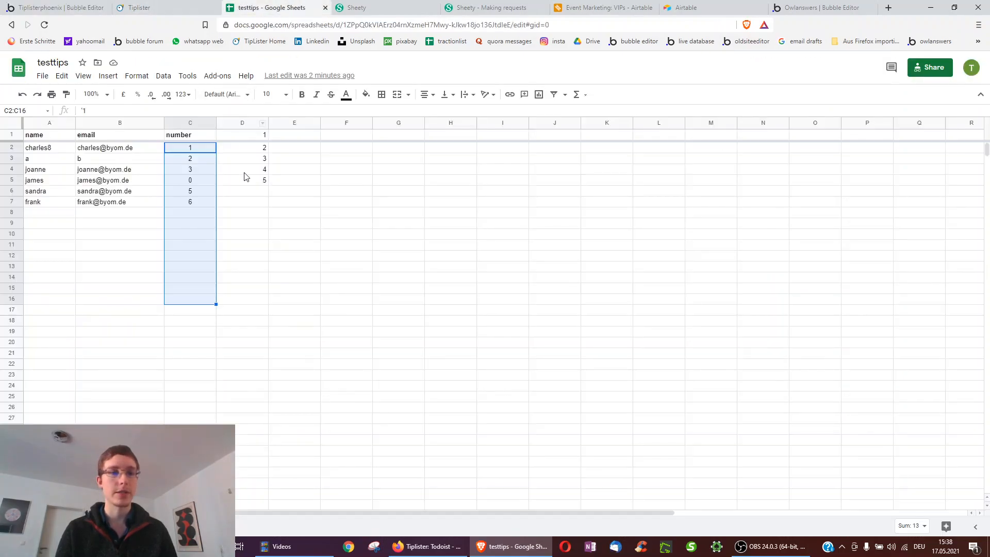
left_click(188, 8)
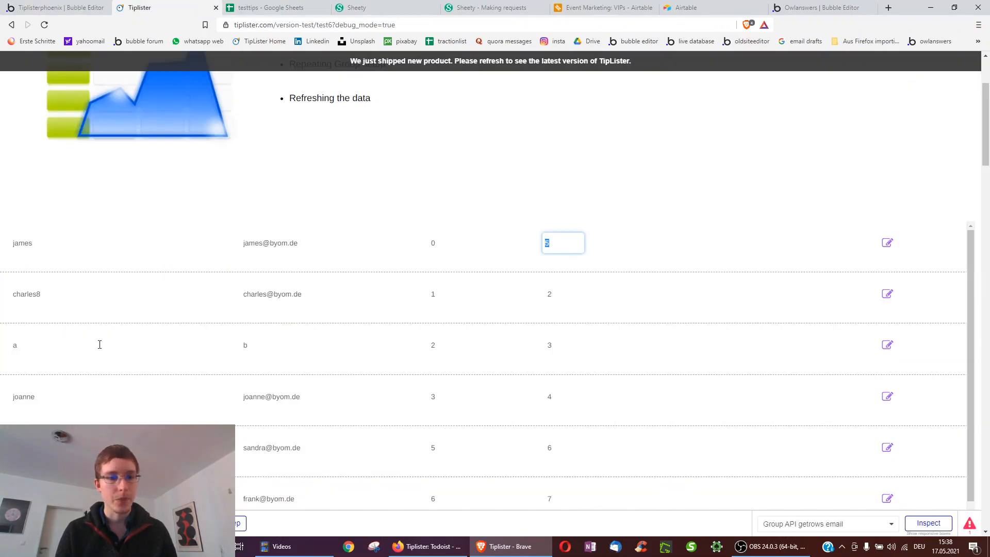
scroll(943, 401, "down", 1)
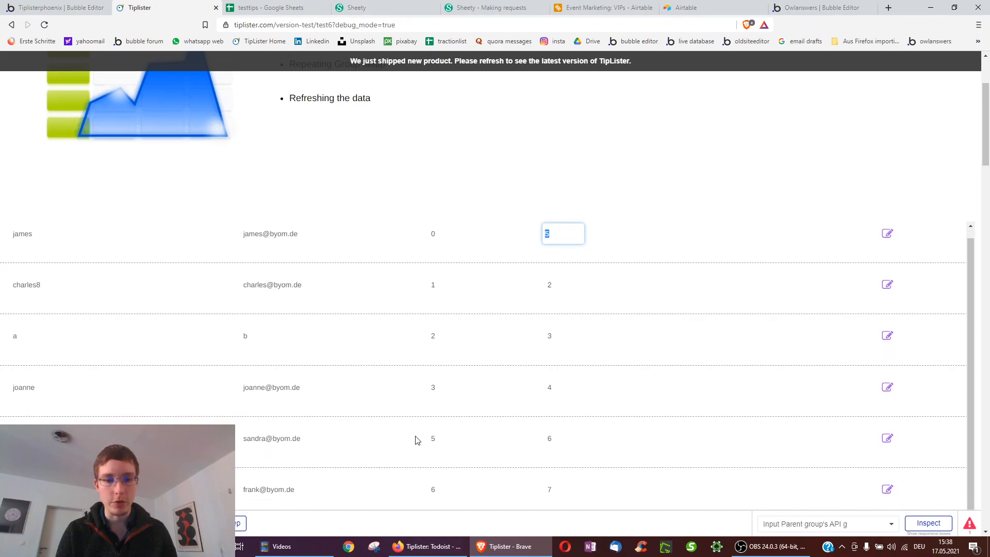